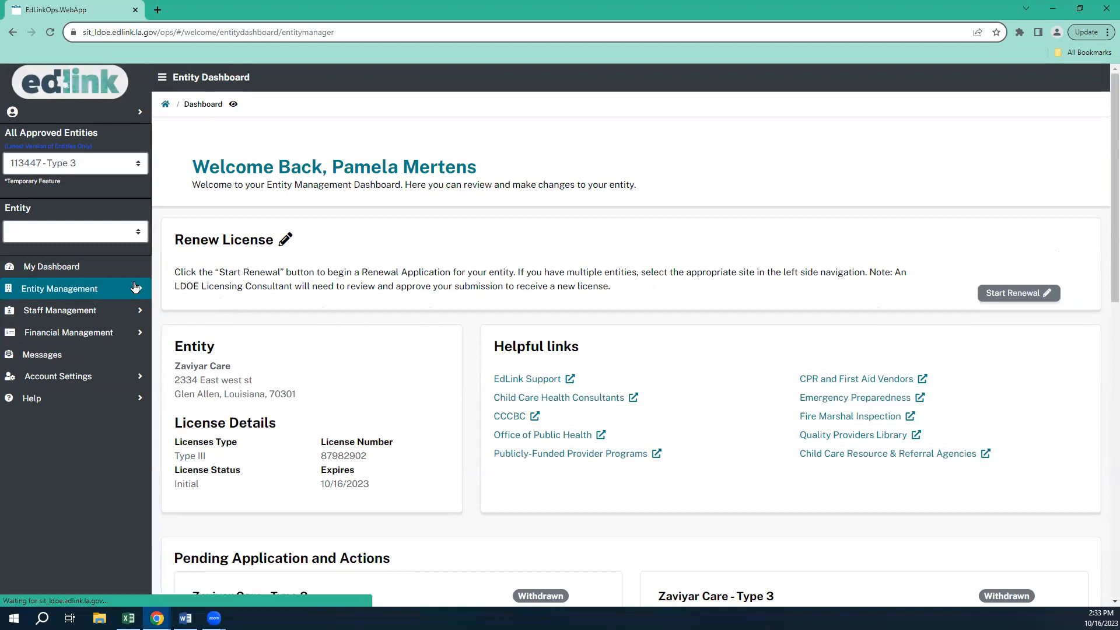
Step: Open the entity's License Summary and review its site details, license details and license change options
click(135, 288)
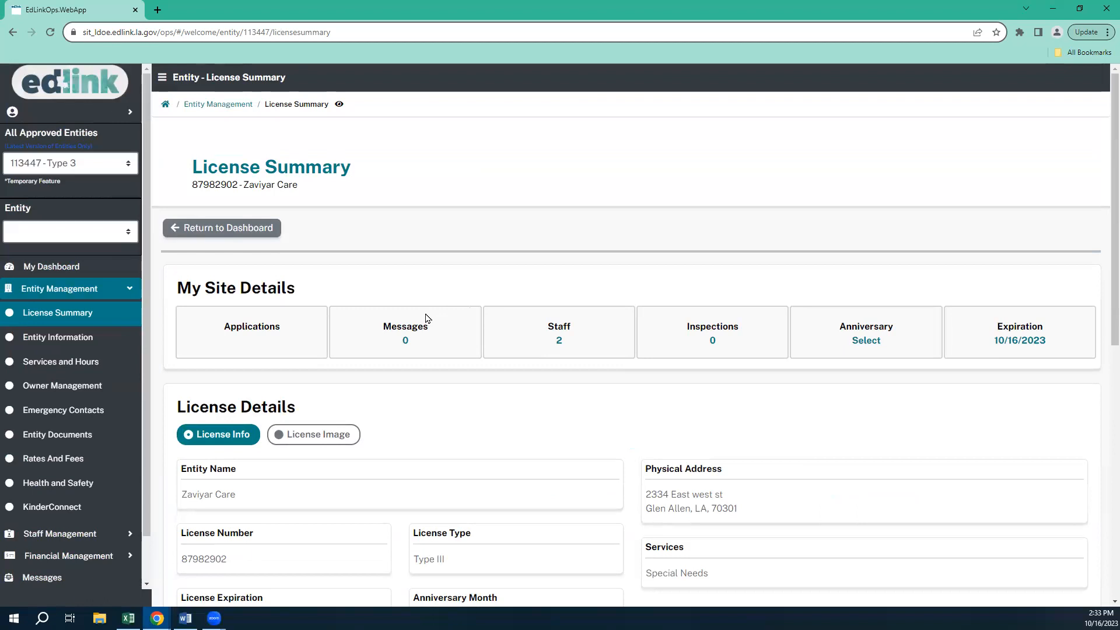
scroll(490, 301, down, 8)
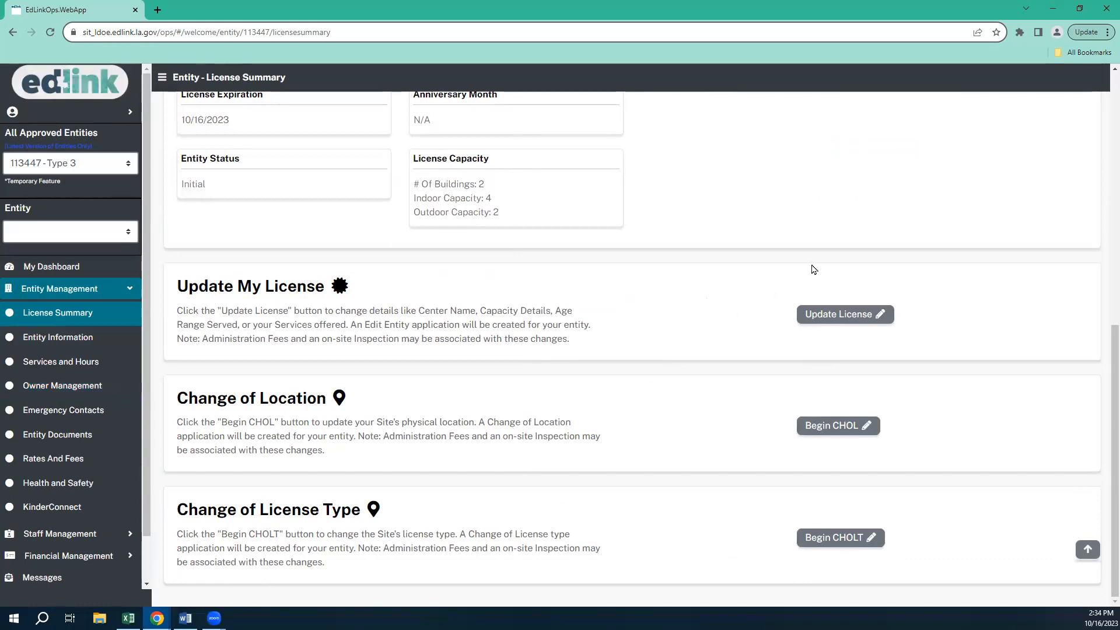
scroll(817, 252, up, 9)
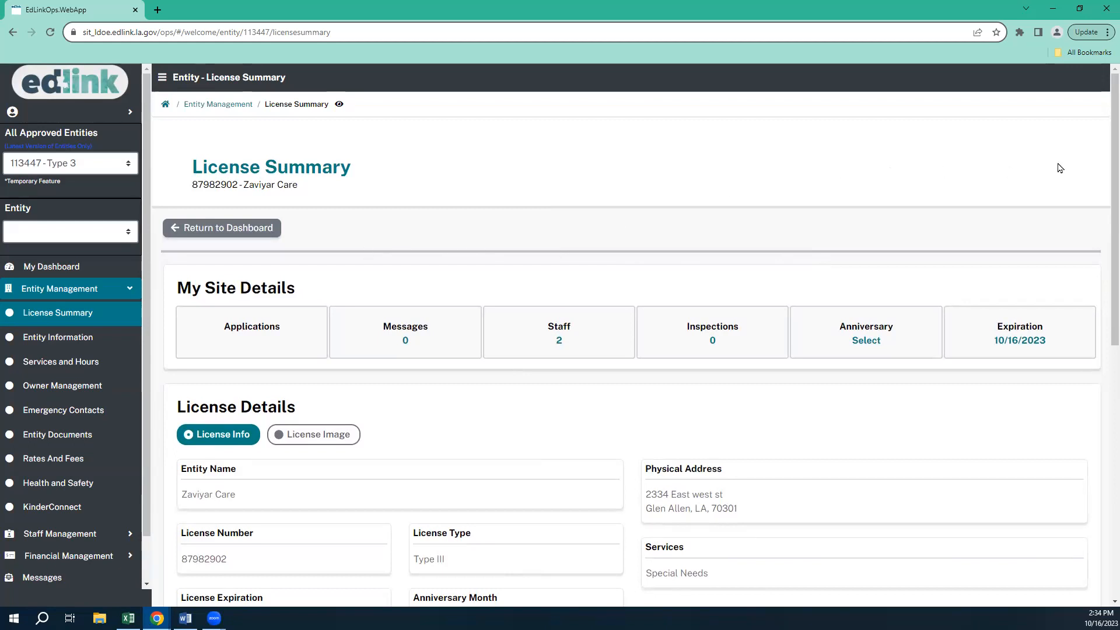
scroll(1102, 169, down, 2)
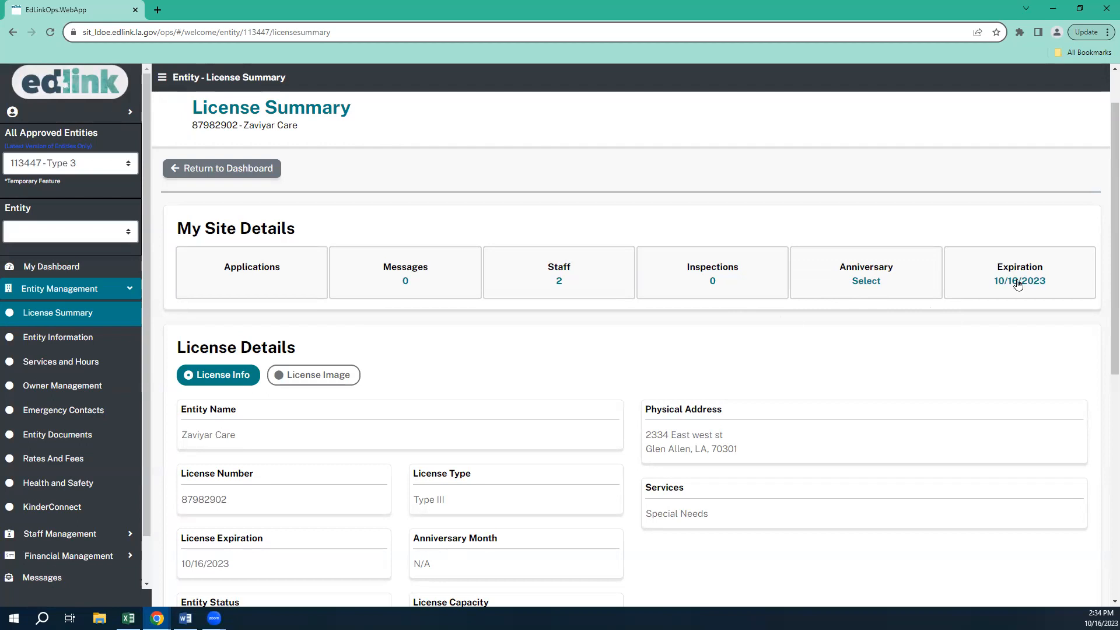
scroll(499, 354, down, 2)
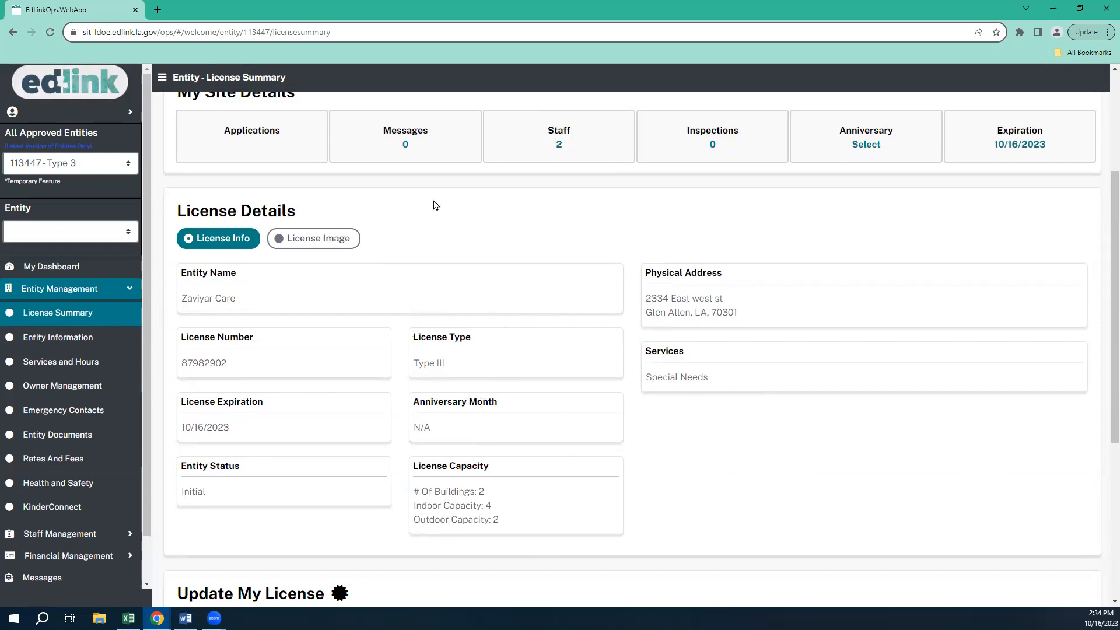
Step: Review the center's name, address information and contacts on the Entity Information page
click(83, 339)
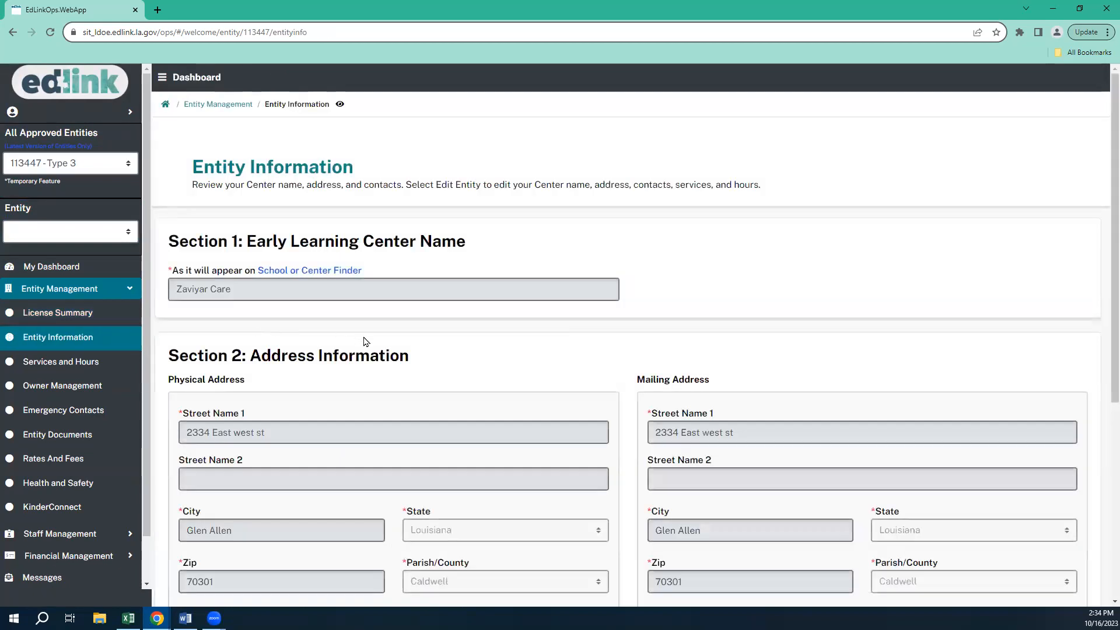
scroll(366, 342, down, 2)
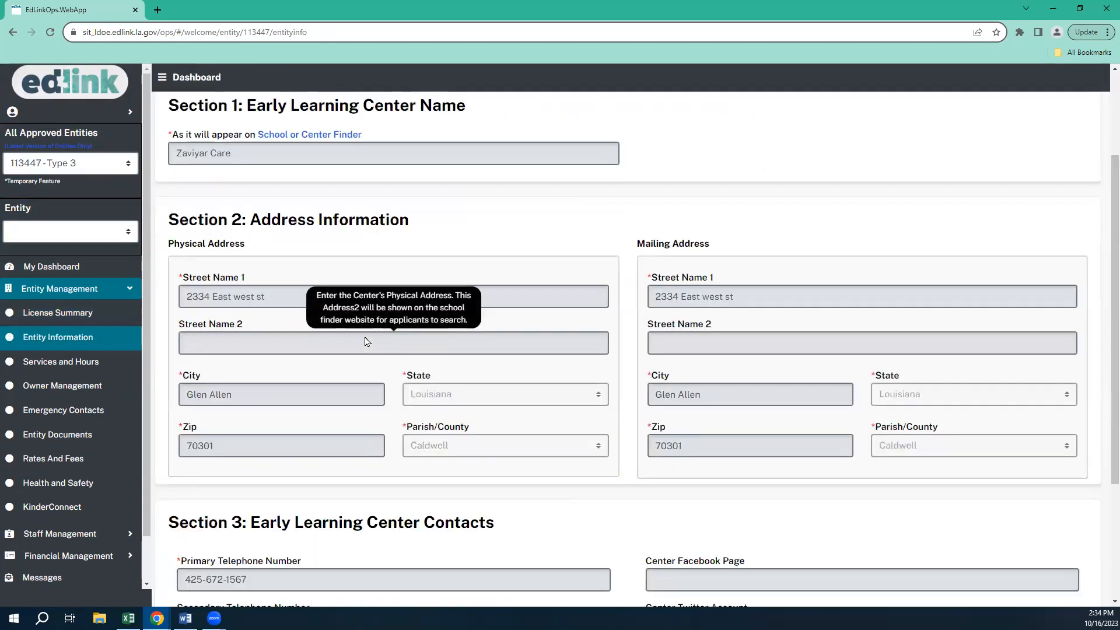
scroll(365, 341, down, 2)
scroll(365, 339, down, 1)
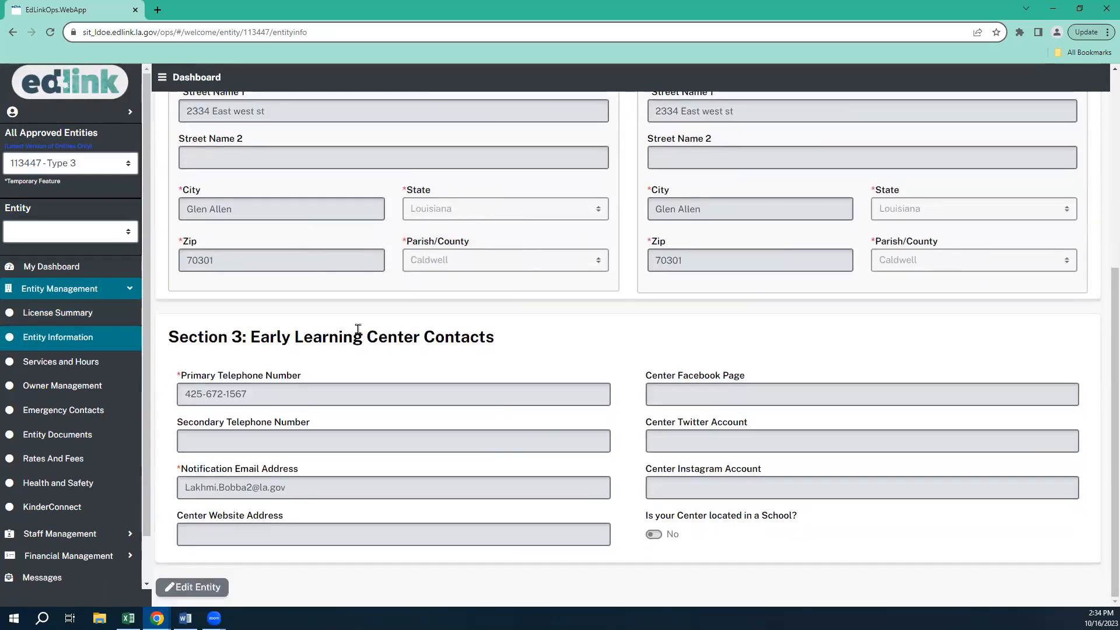
Step: Review the licensed capacity and operating hours on the Services and Hours page
click(51, 362)
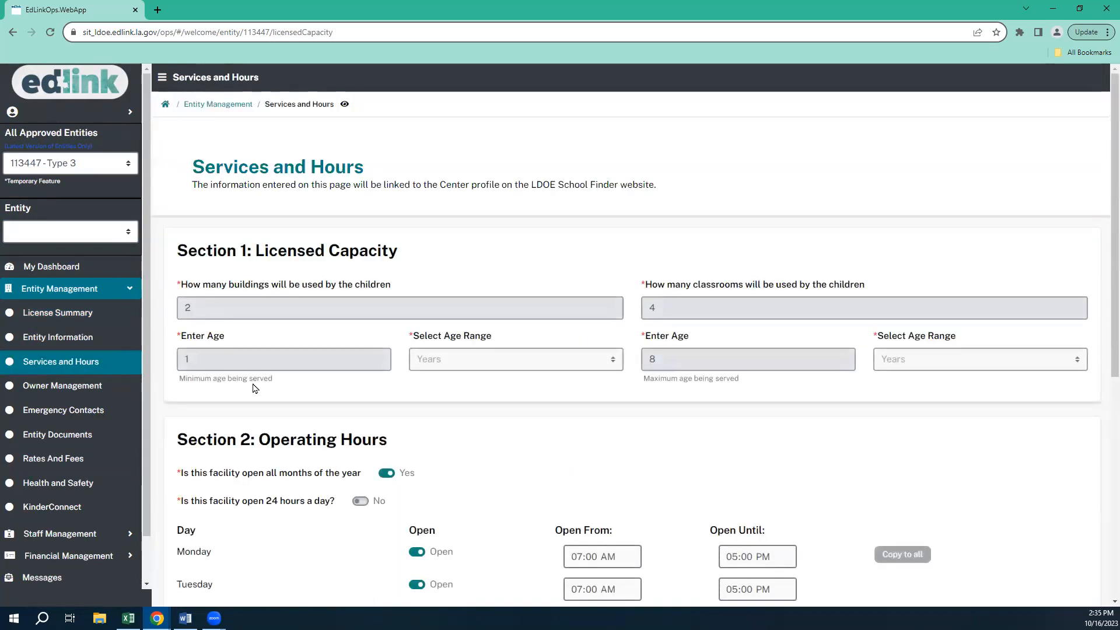
scroll(252, 385, down, 7)
scroll(255, 390, up, 5)
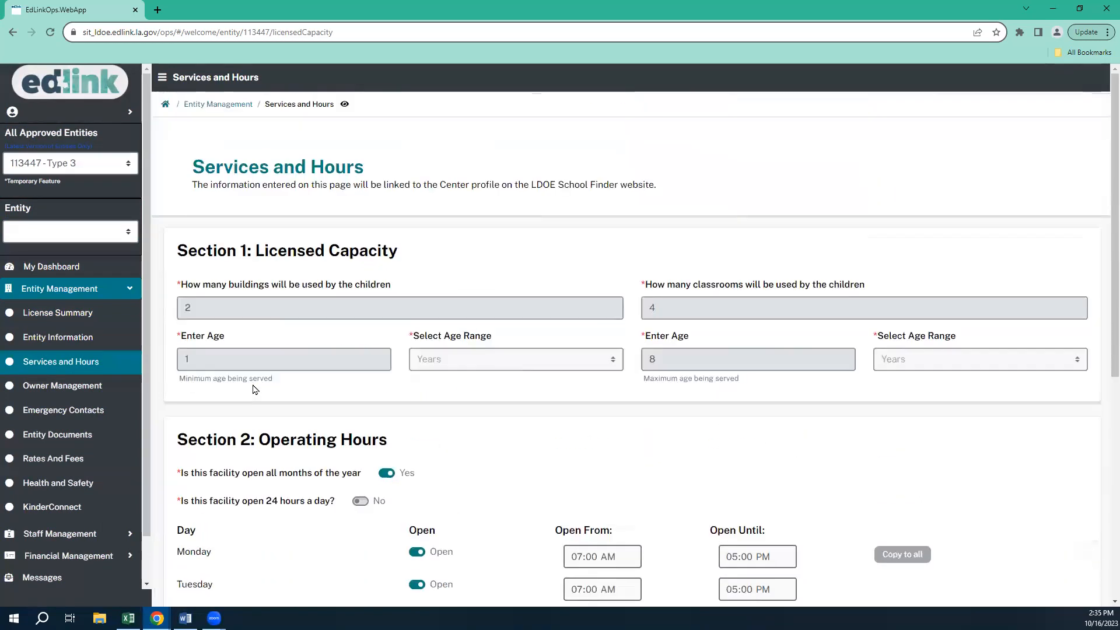
Step: Review the owner's information and background status under Owner Management, and the entity's emergency contacts
click(82, 385)
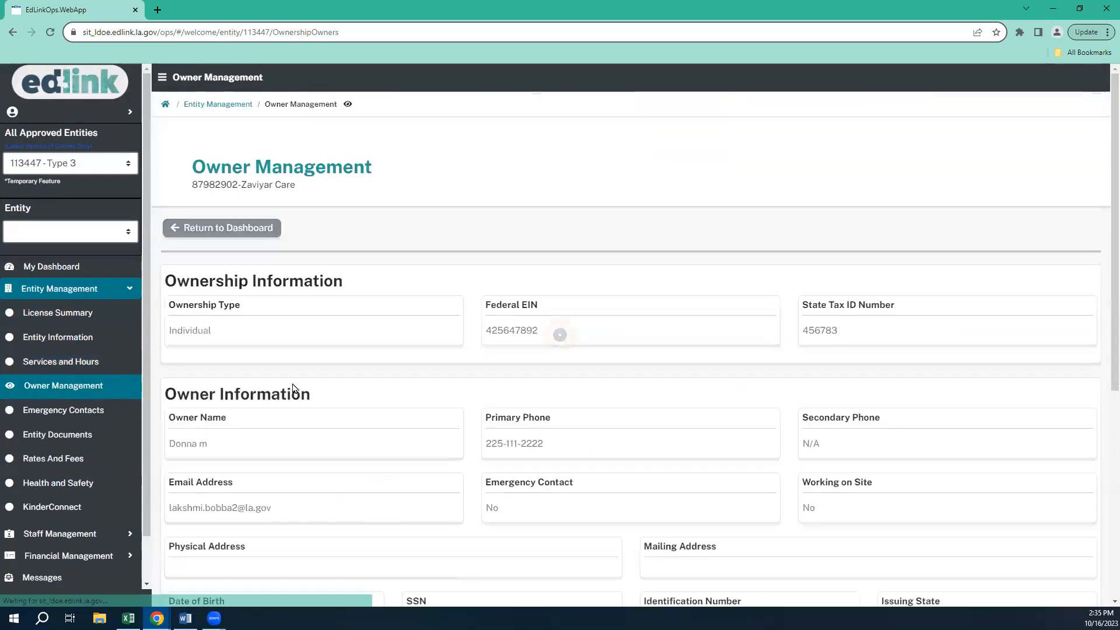
scroll(351, 388, down, 6)
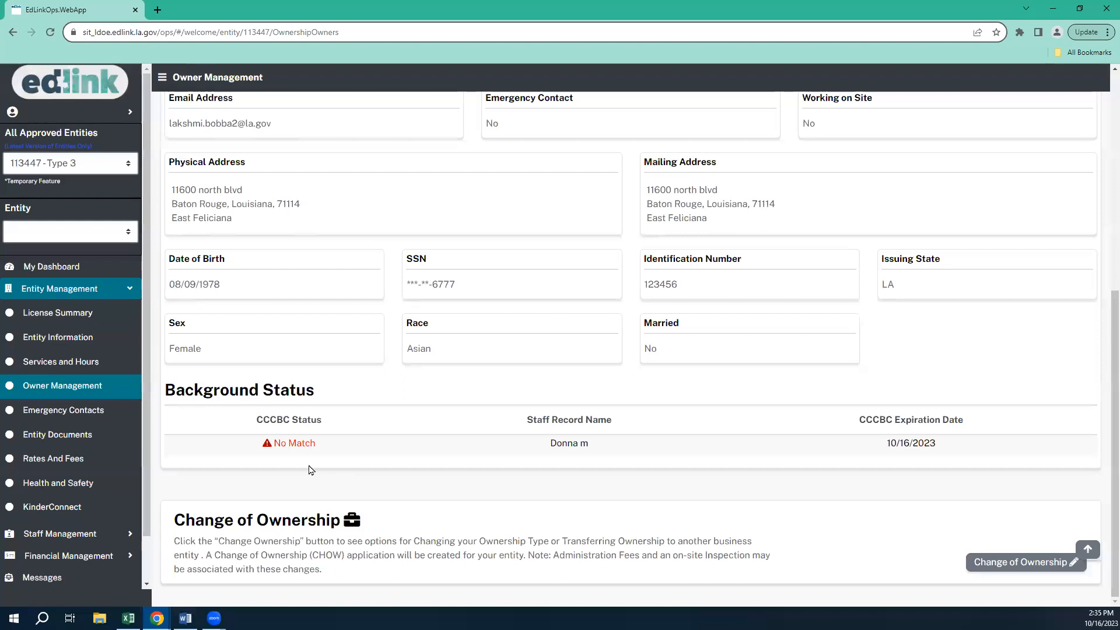
click(101, 411)
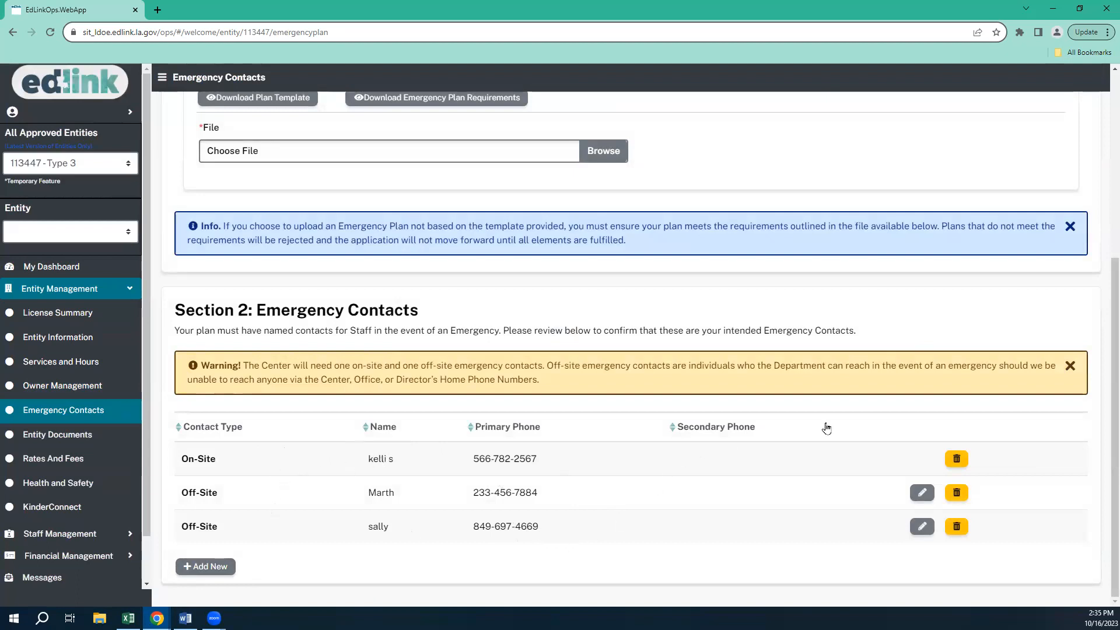
click(957, 459)
Step: Leave for the Entity Documents page and filter the Department of Education documents by EdLink - Licensing Docs and Statement of Deficiencies
click(65, 431)
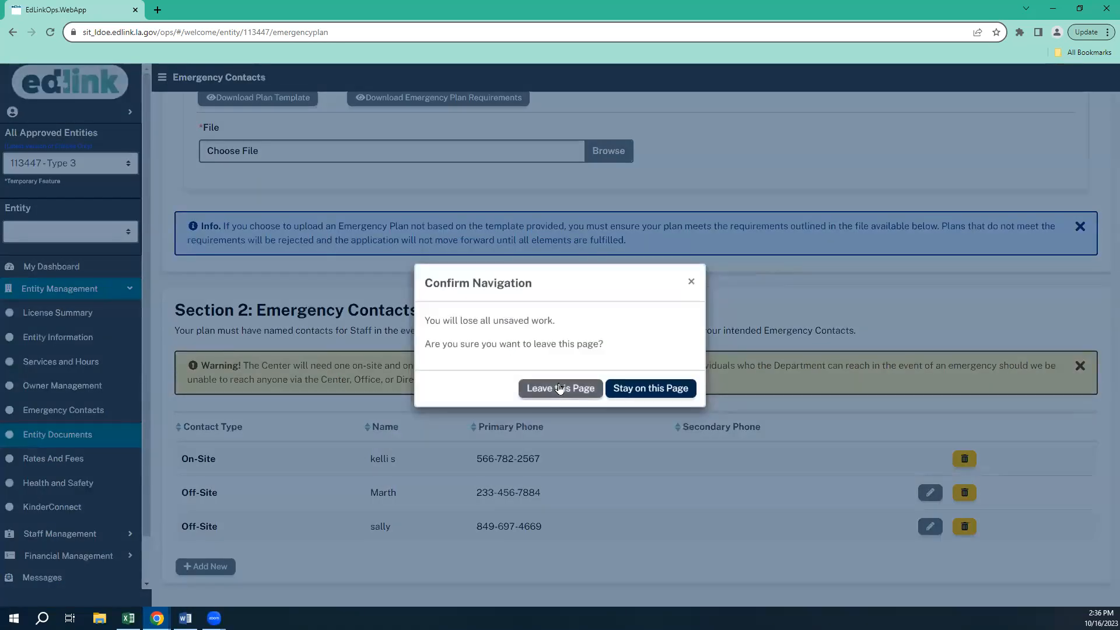
click(559, 388)
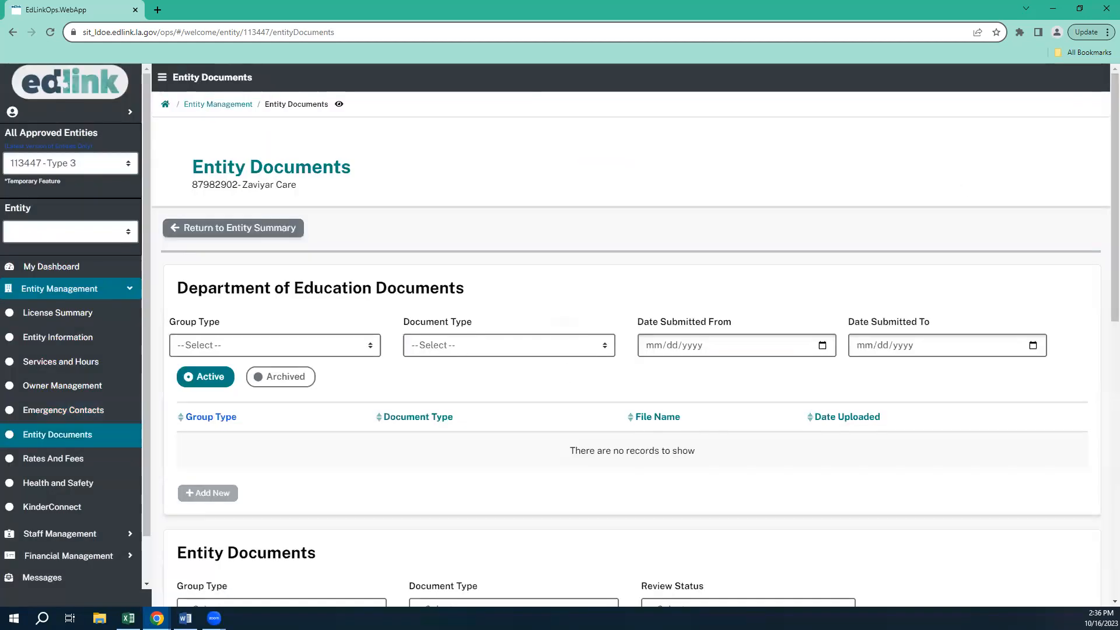
scroll(1105, 139, down, 1)
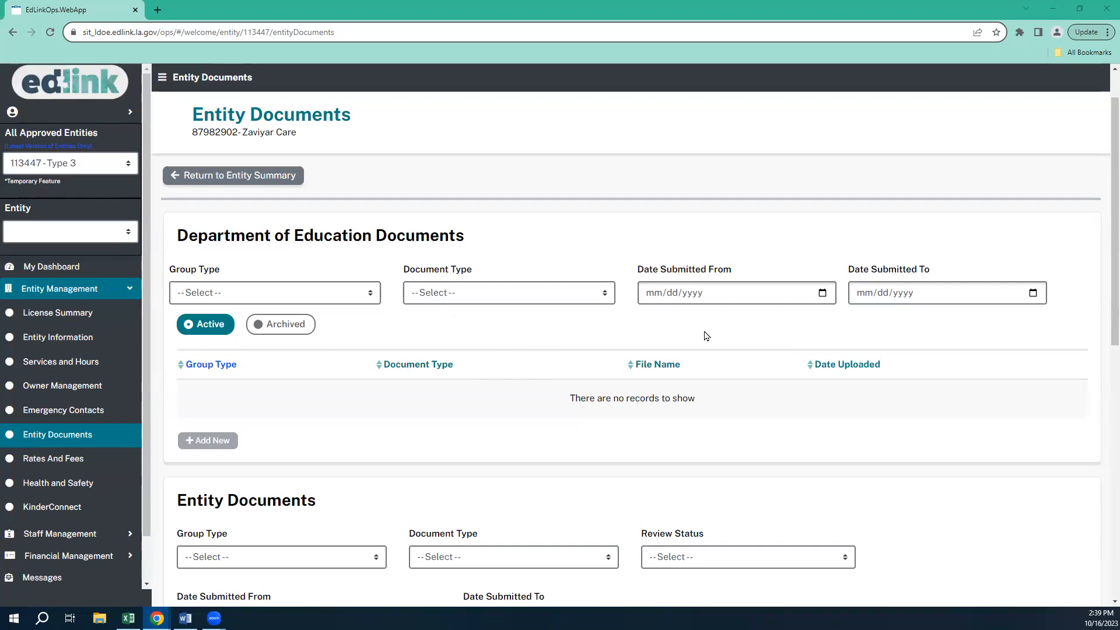
scroll(1104, 239, down, 1)
scroll(1104, 240, down, 2)
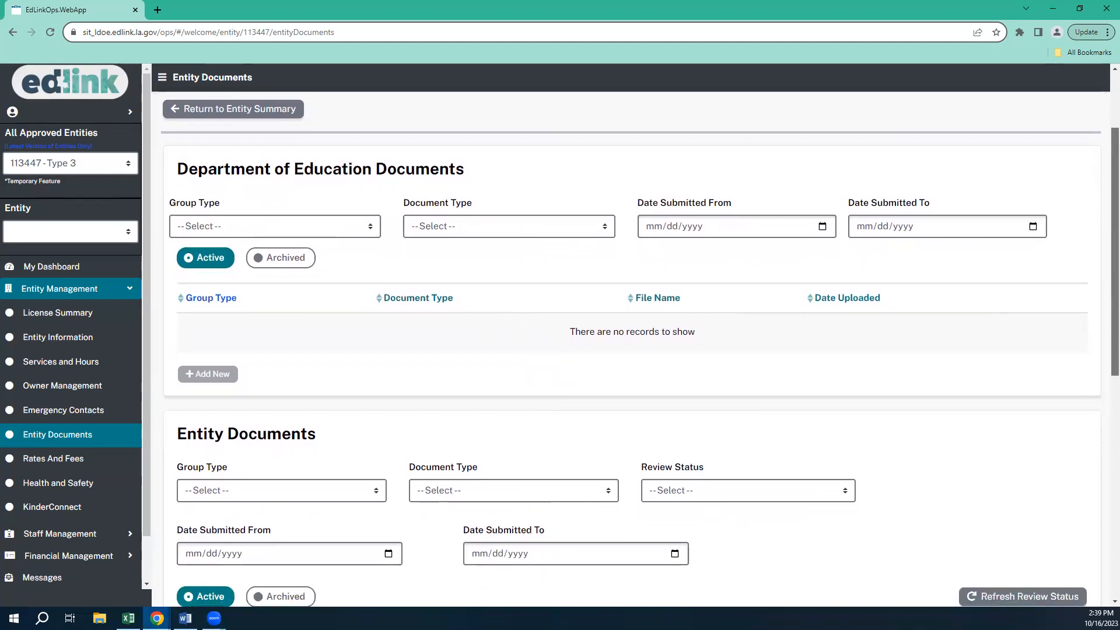
click(370, 231)
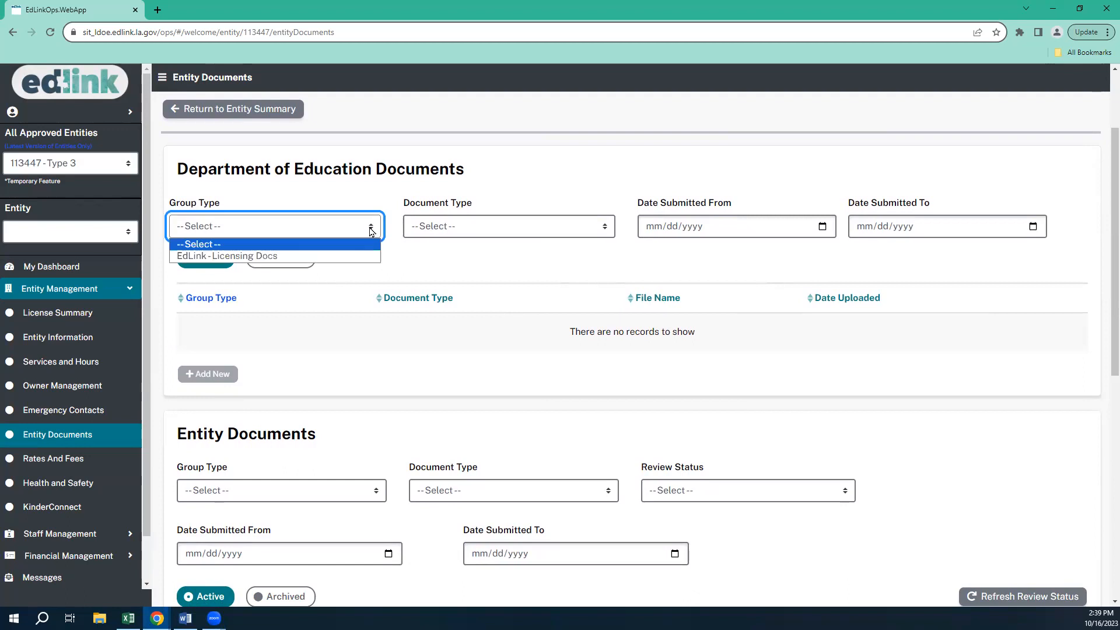
click(361, 260)
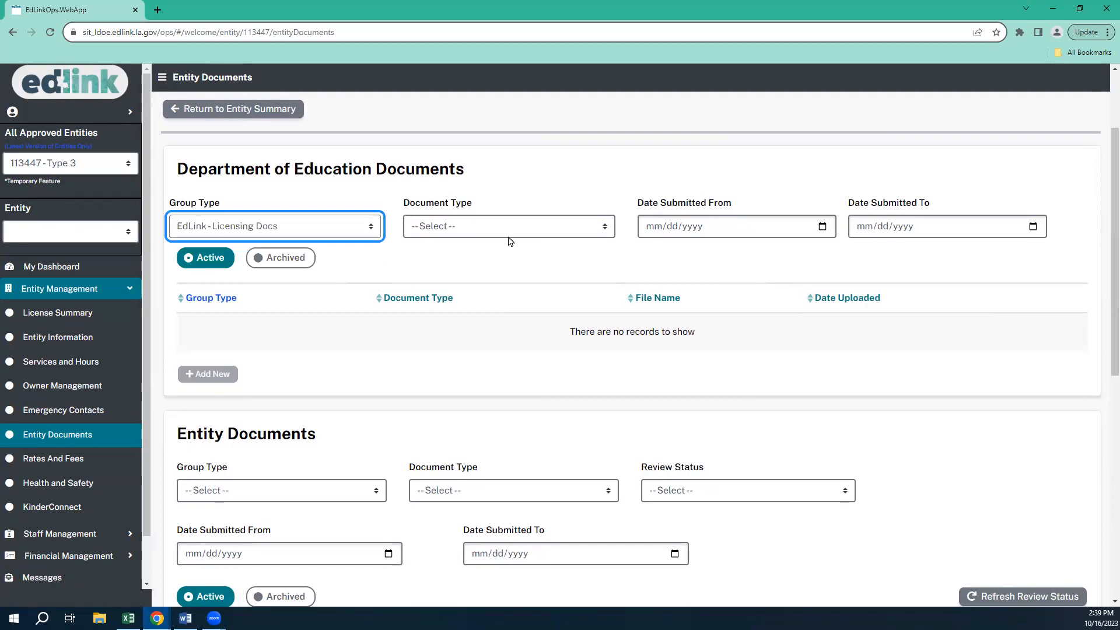
click(604, 228)
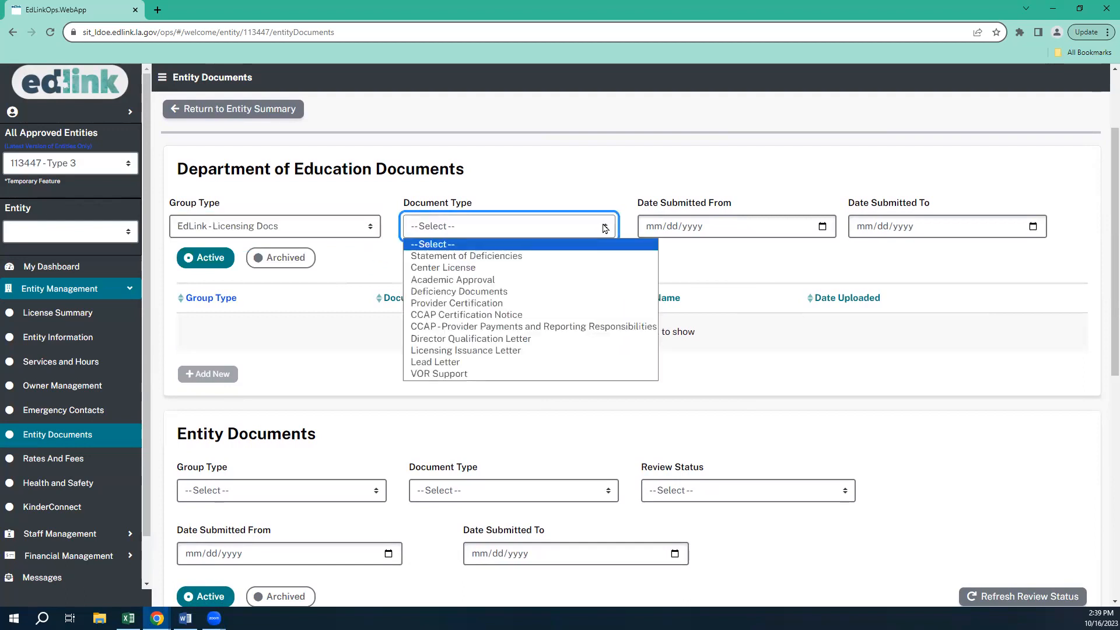
click(554, 259)
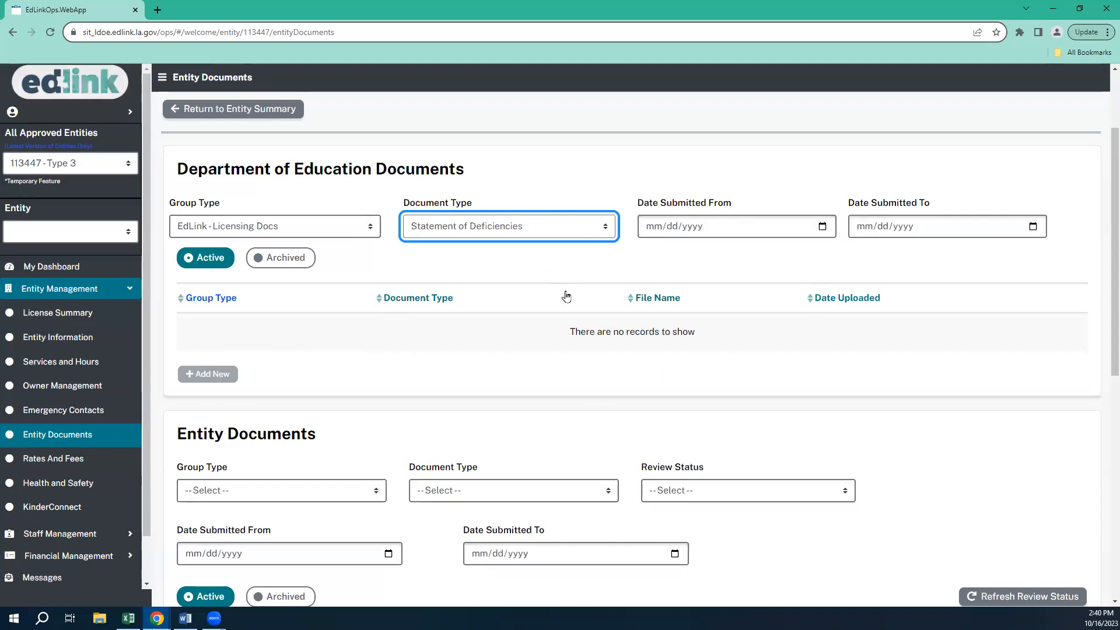
Step: Look through the submitted documents in the Entity Documents list, continuing to its second page
scroll(666, 380, down, 2)
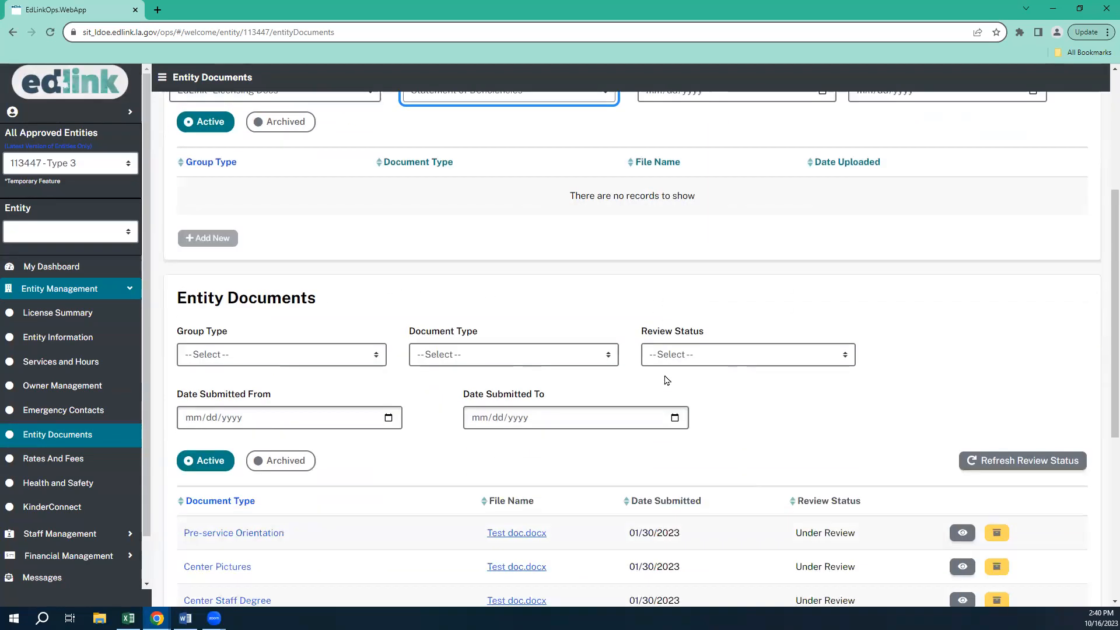
scroll(667, 379, down, 4)
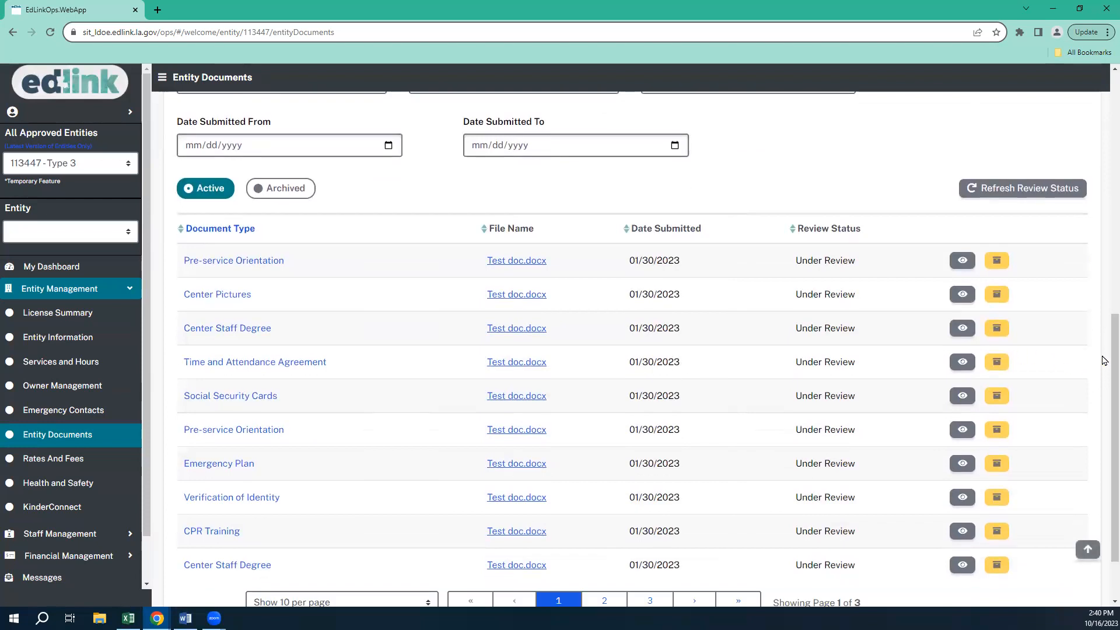
scroll(1104, 350, up, 1)
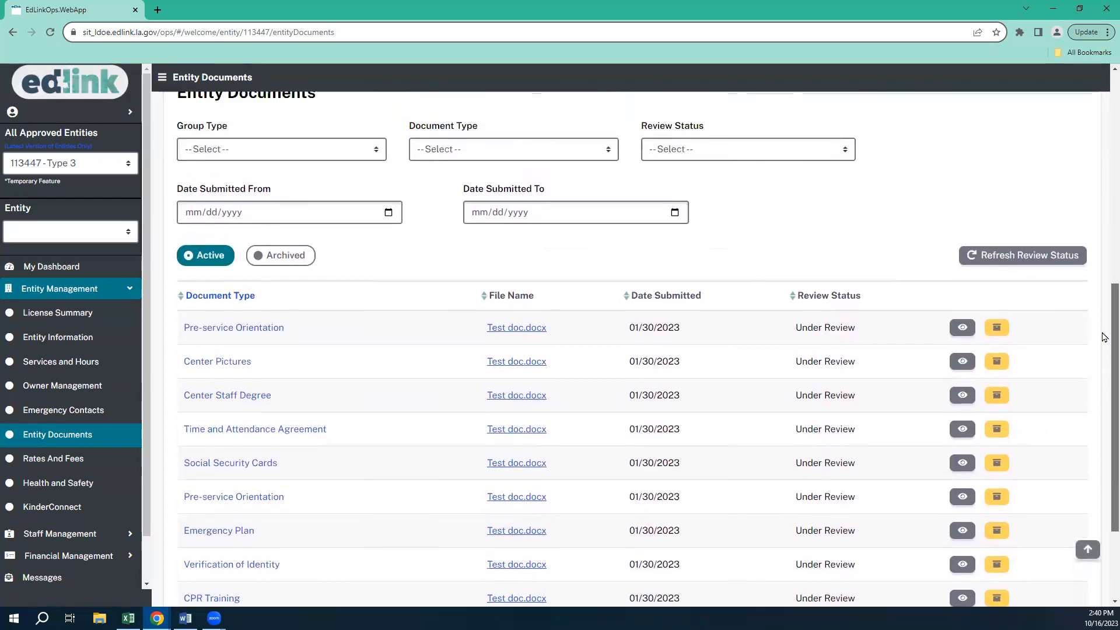
scroll(1104, 338, up, 1)
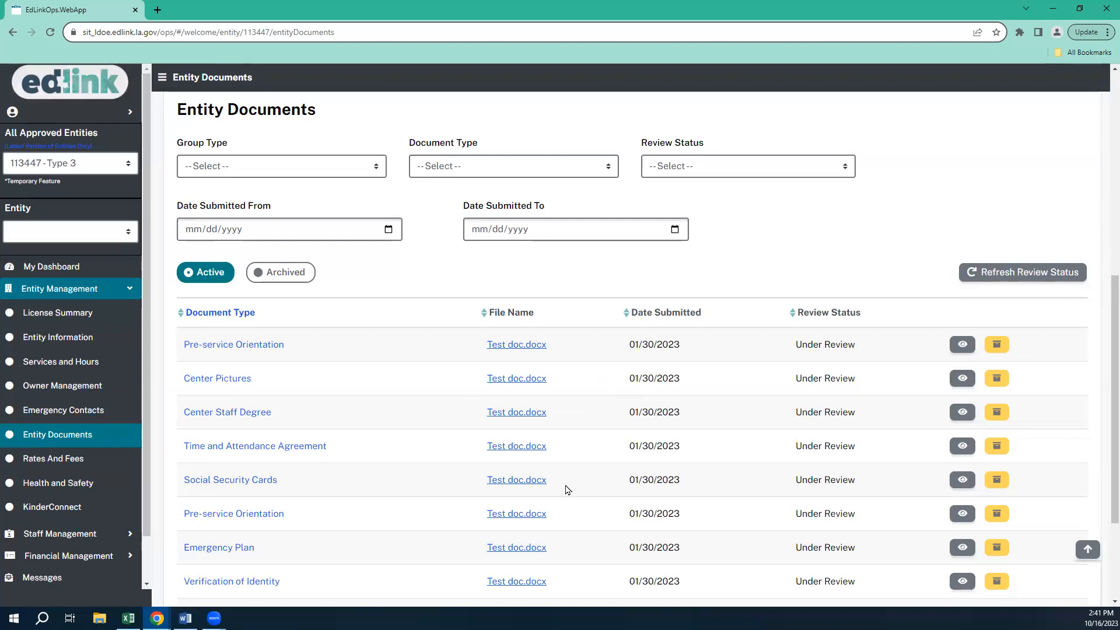
scroll(568, 477, down, 2)
scroll(569, 478, down, 1)
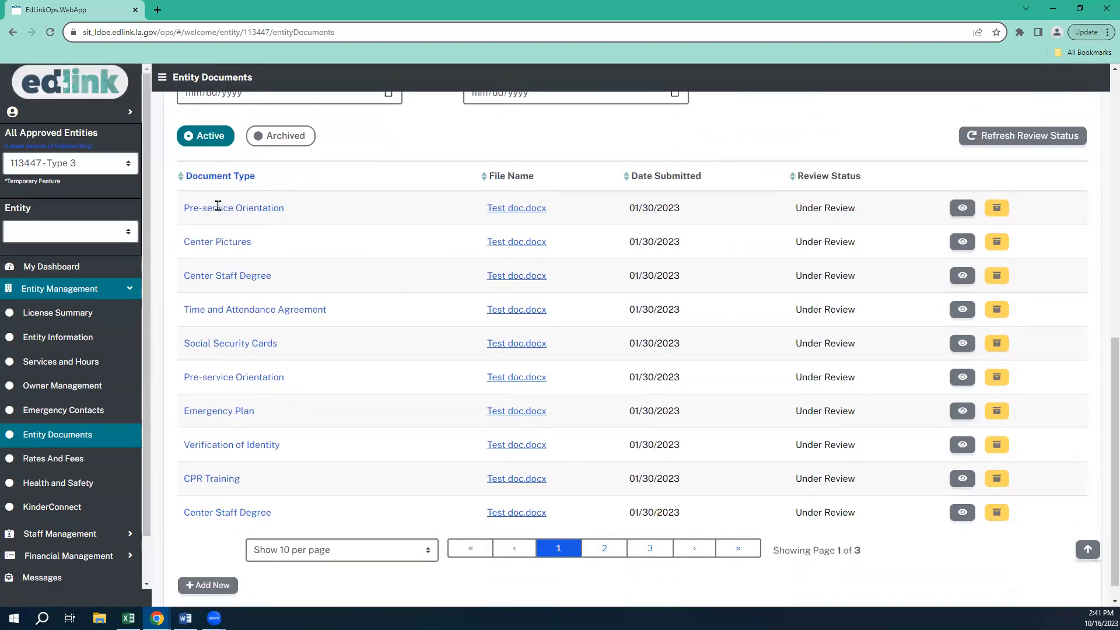
click(695, 549)
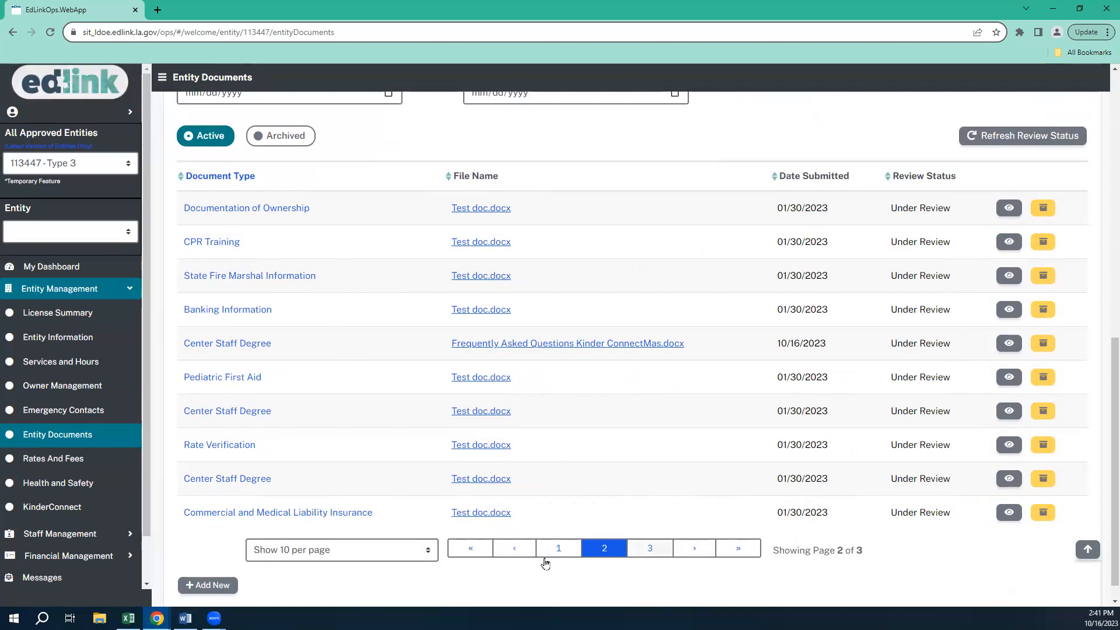
Step: Add a new entry below the Entity Documents list to bring up the Document Upload form
scroll(359, 560, down, 1)
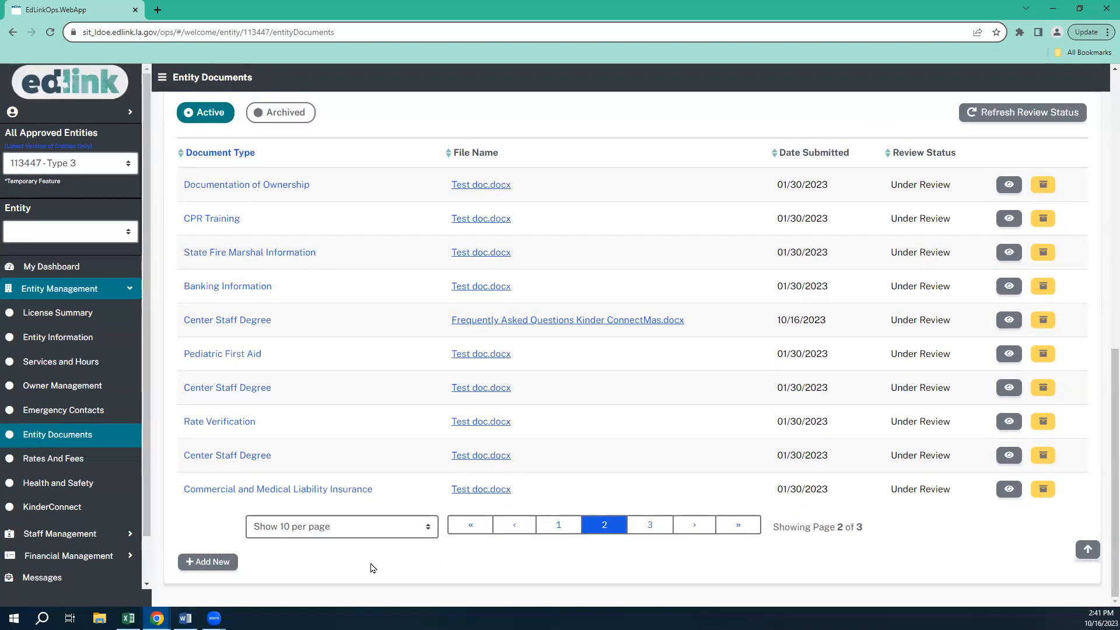
click(209, 562)
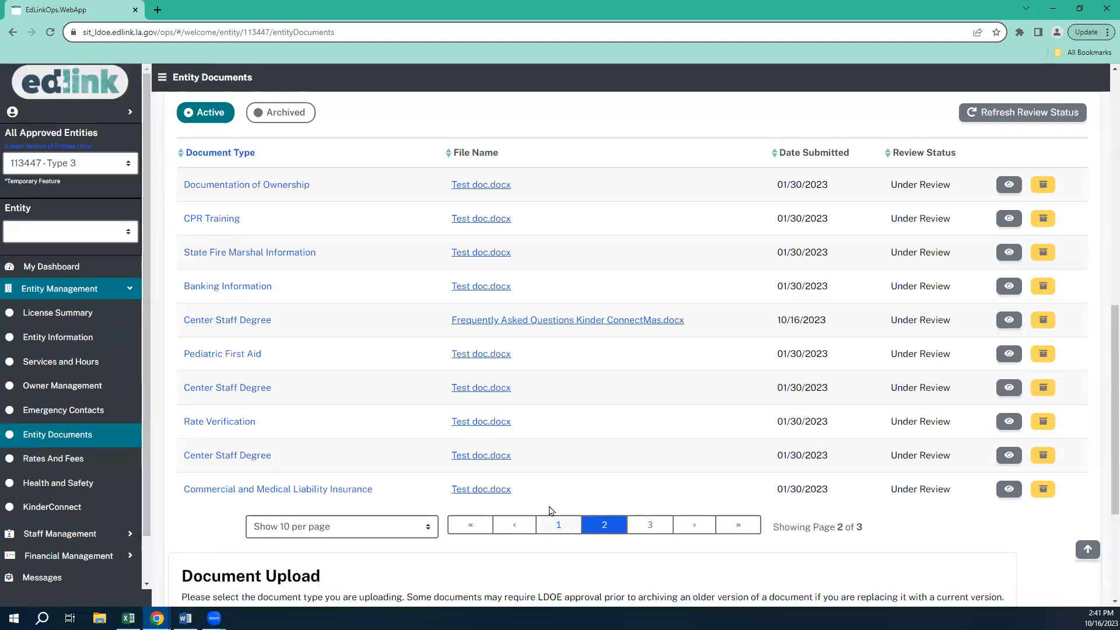
scroll(552, 510, down, 4)
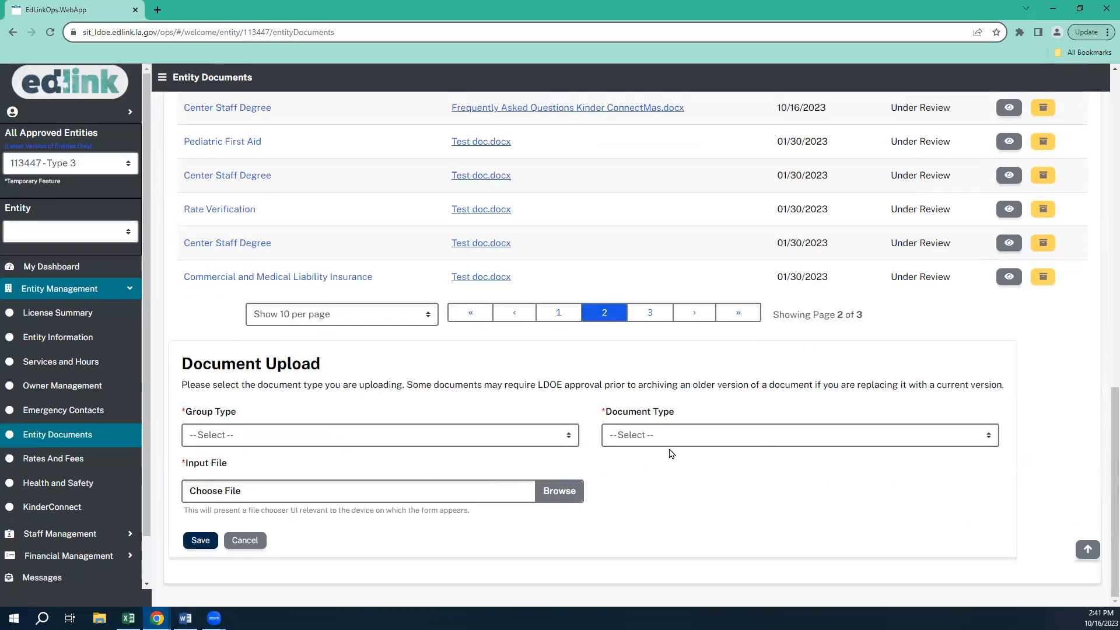
Step: Set the upload's group type to EdLink - Staff Docs and look at the document types offered for it
click(569, 436)
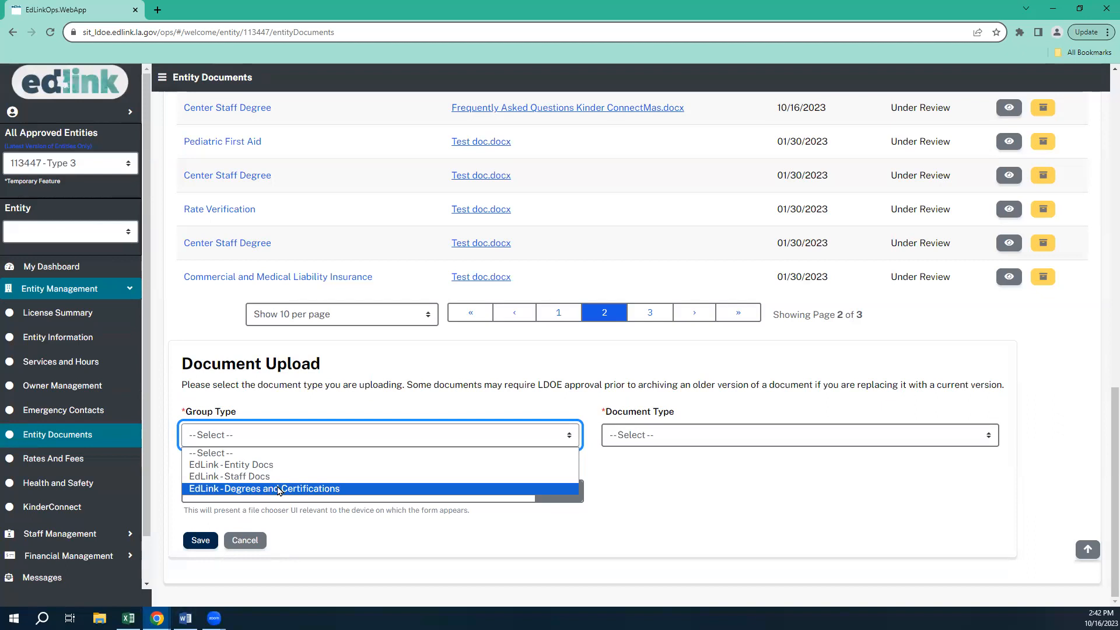
click(267, 477)
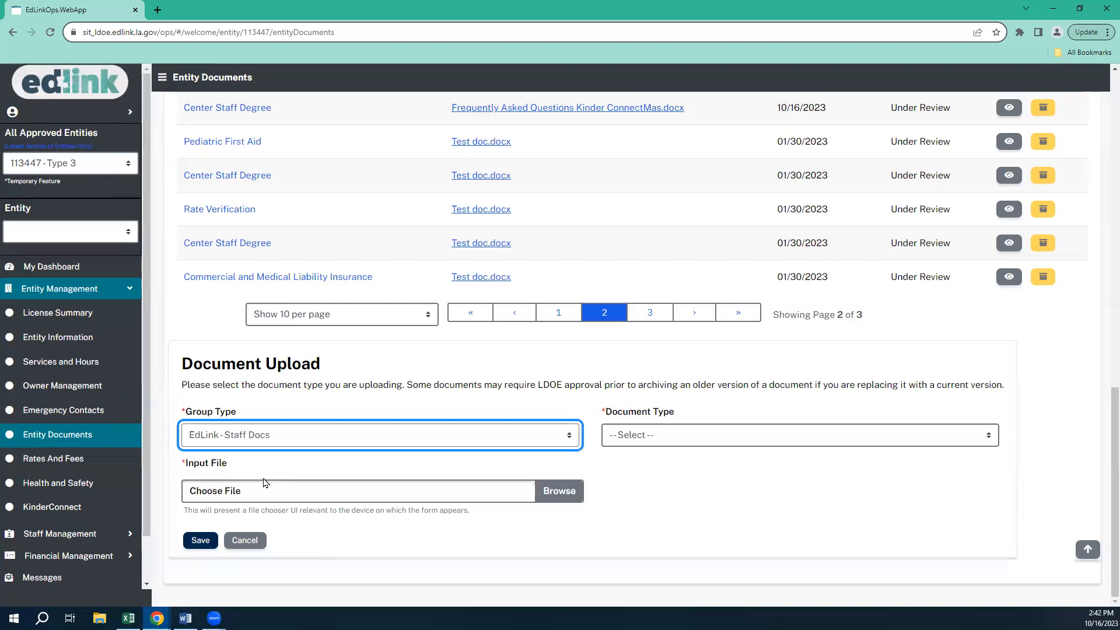
click(688, 435)
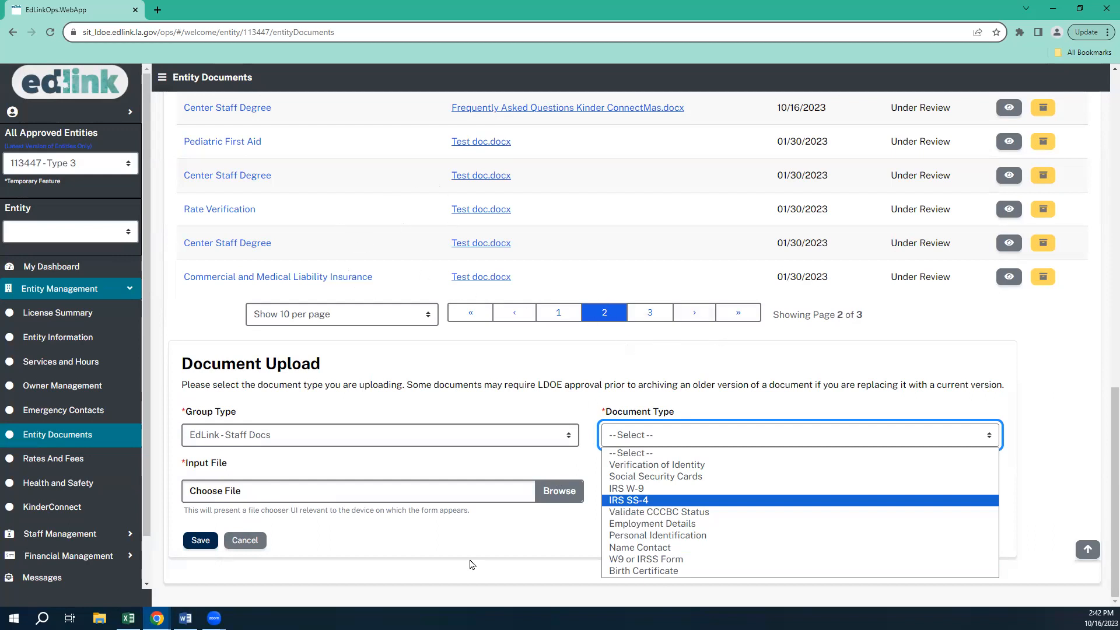
Step: Change the upload's group type to EdLink - Degrees and Certifications
click(372, 440)
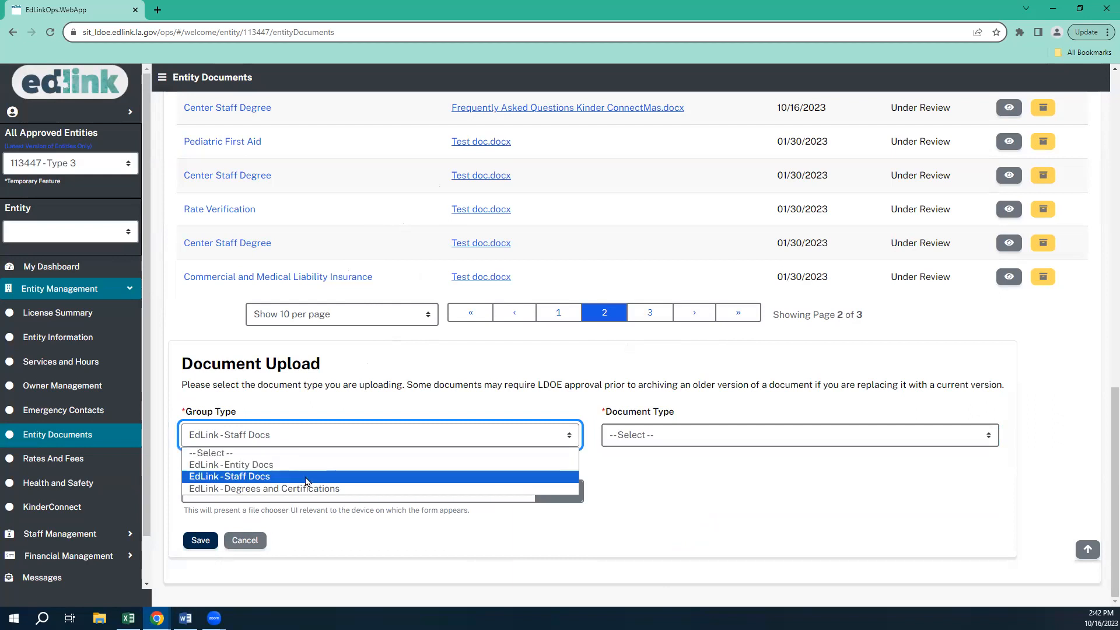
click(309, 490)
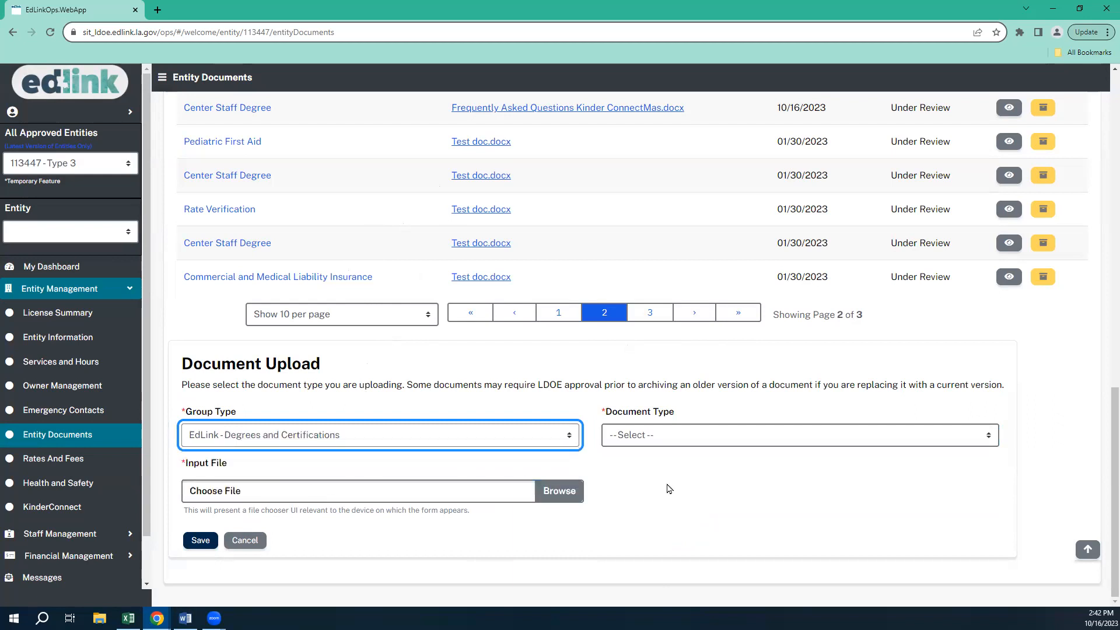
Step: Set the document type of the upload to Education/Training
click(668, 437)
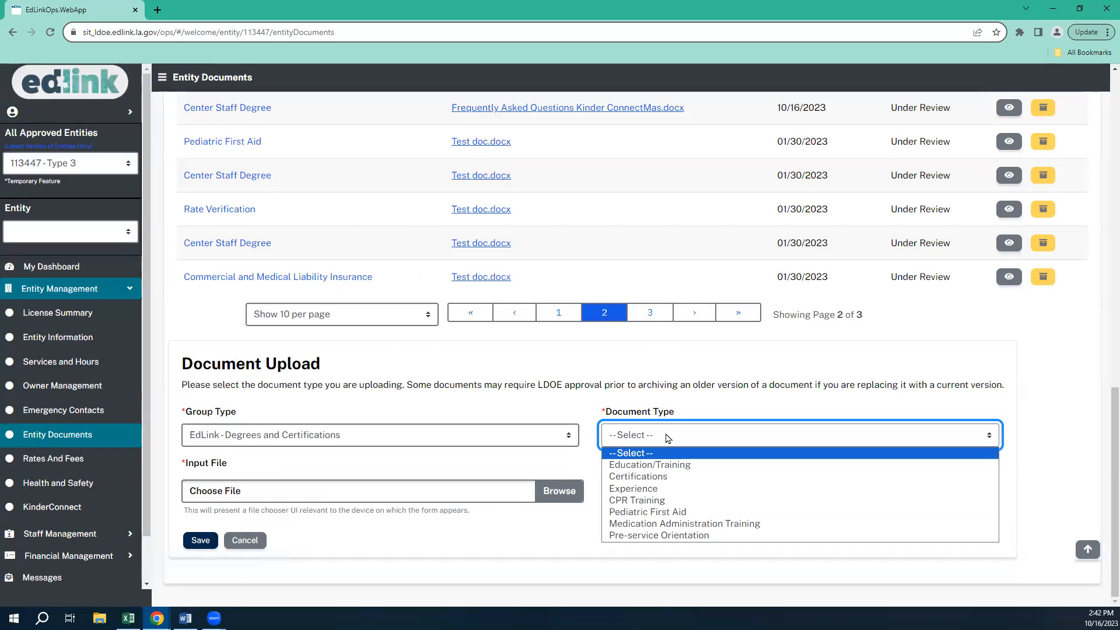
click(677, 466)
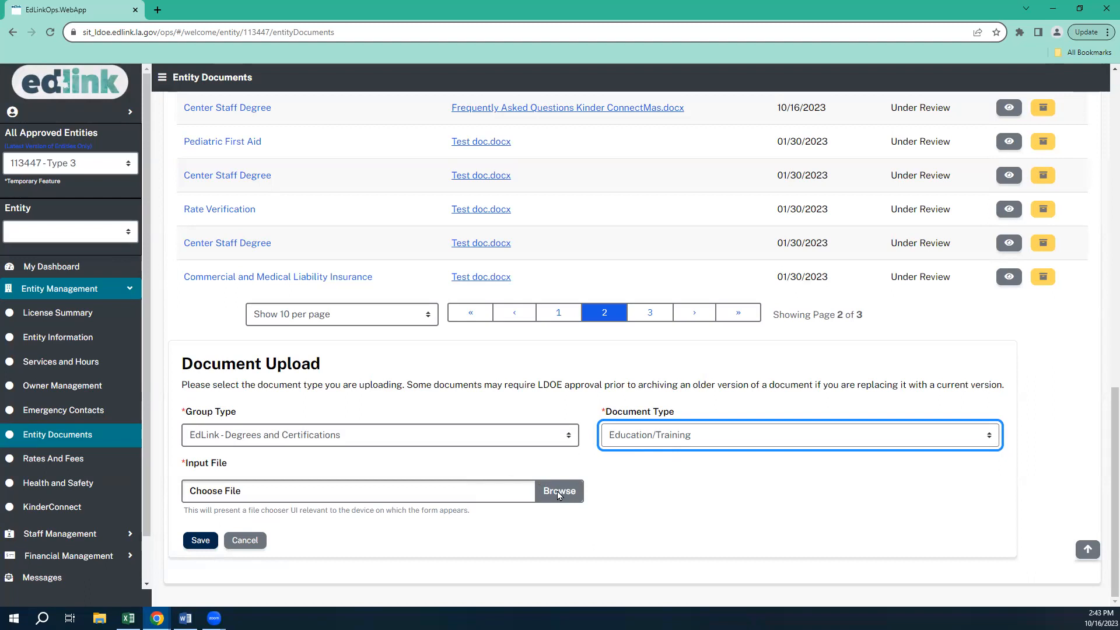
Step: Look through the submitted documents on the first and third pages of the Entity Documents list
scroll(503, 385, up, 5)
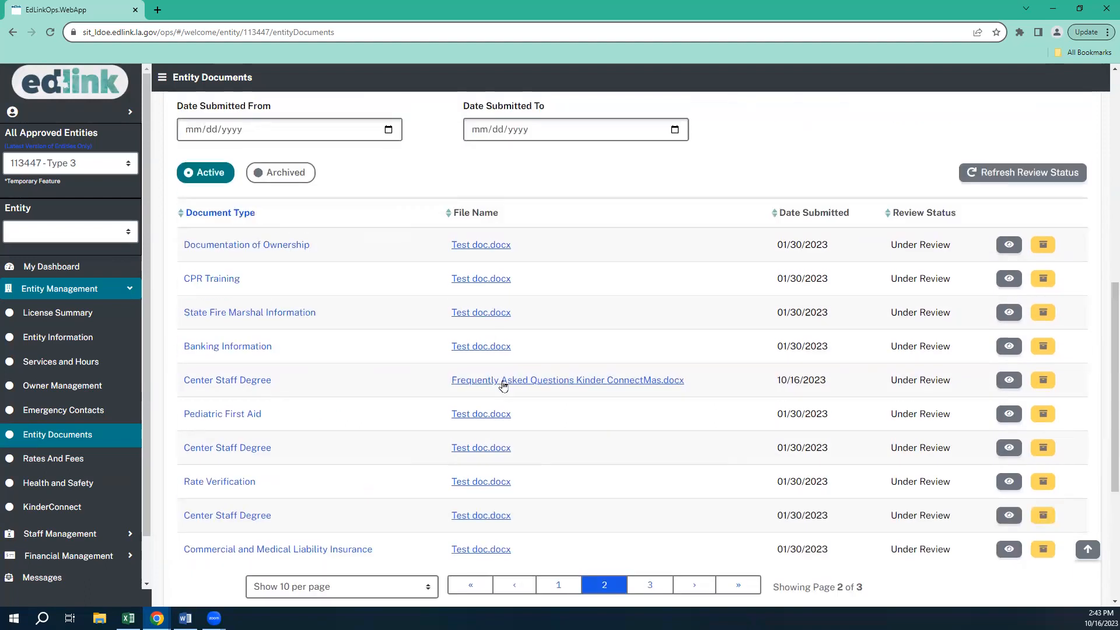
scroll(502, 385, down, 2)
click(558, 449)
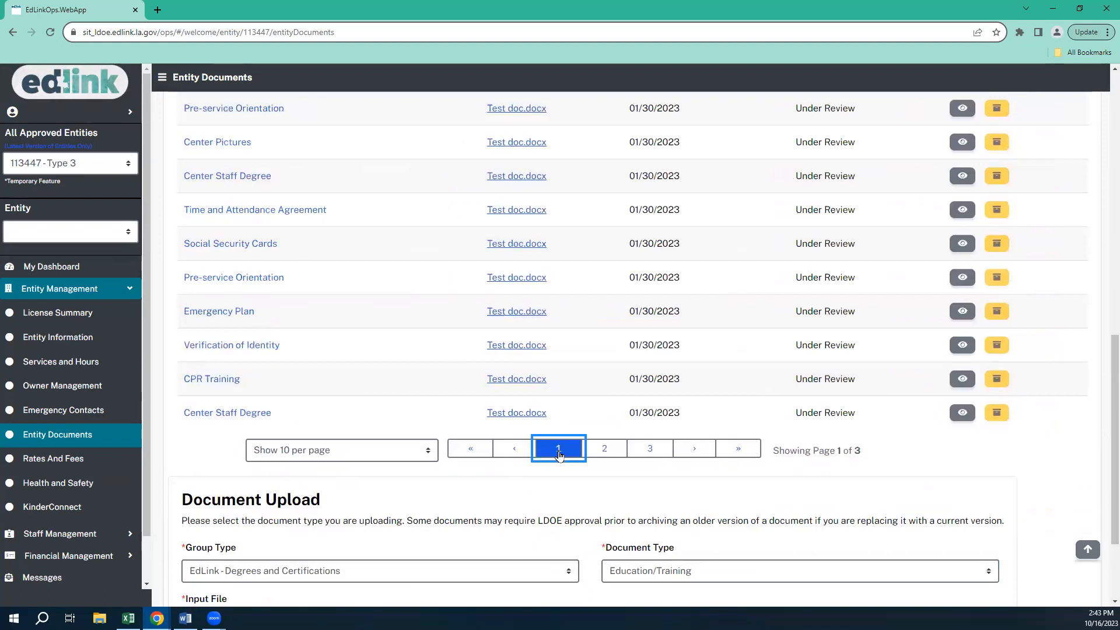
click(650, 449)
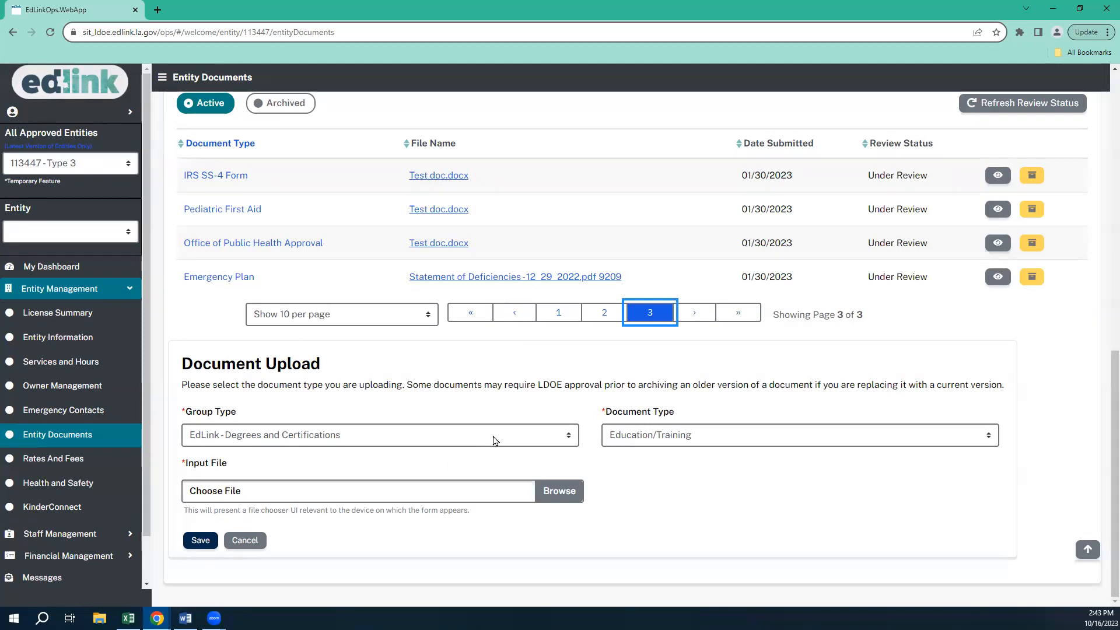
Step: Change the upload's document type to CPR Training and look over the third page of submitted documents
click(659, 437)
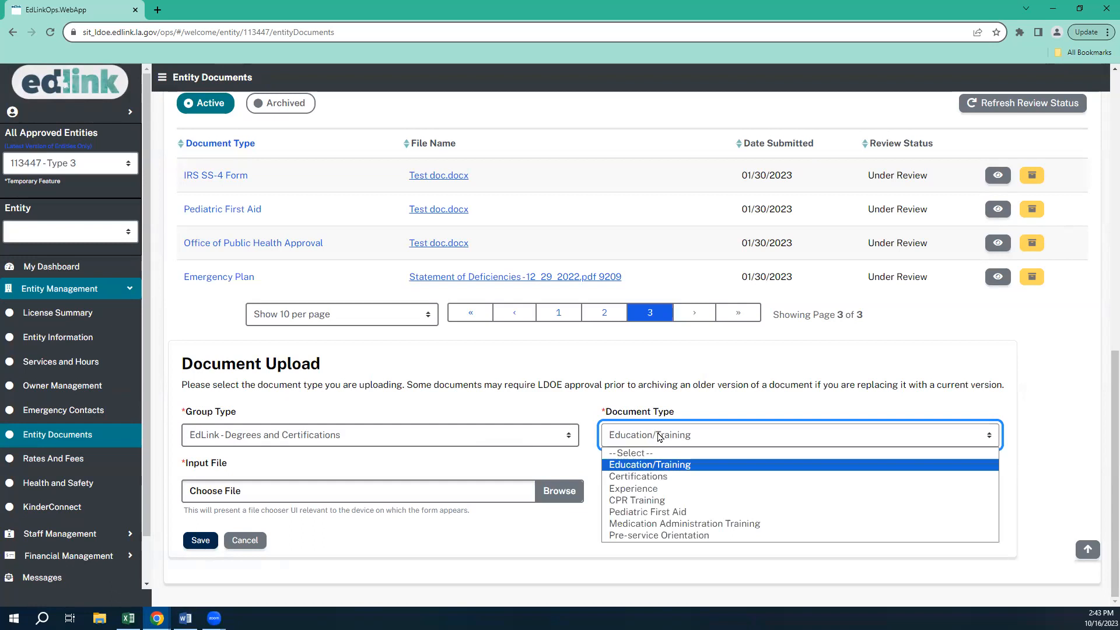
click(651, 500)
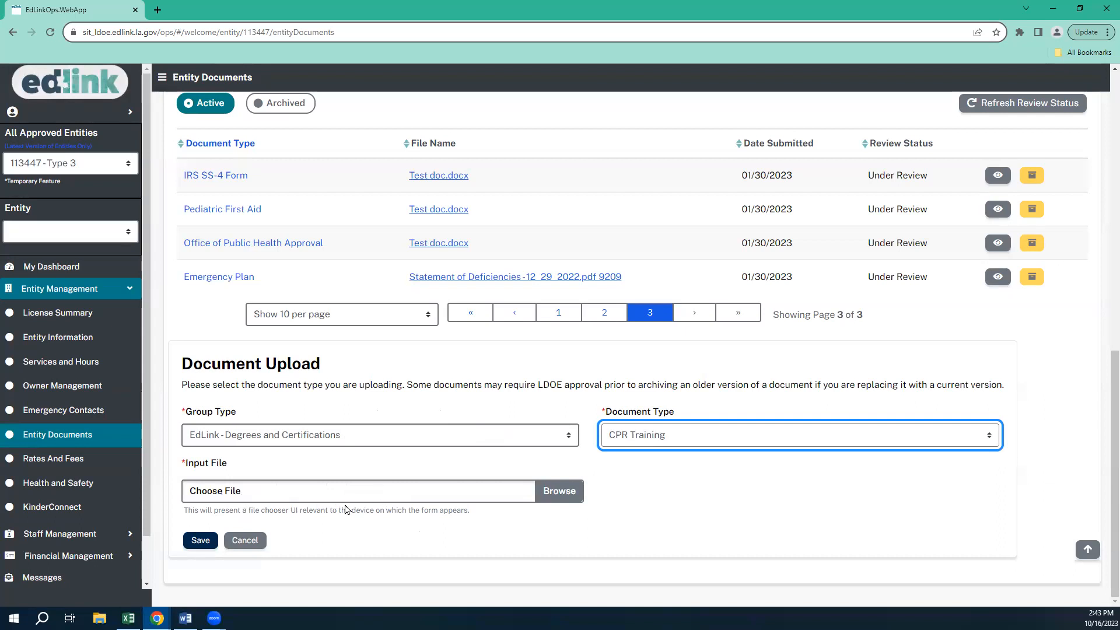
scroll(434, 234, up, 5)
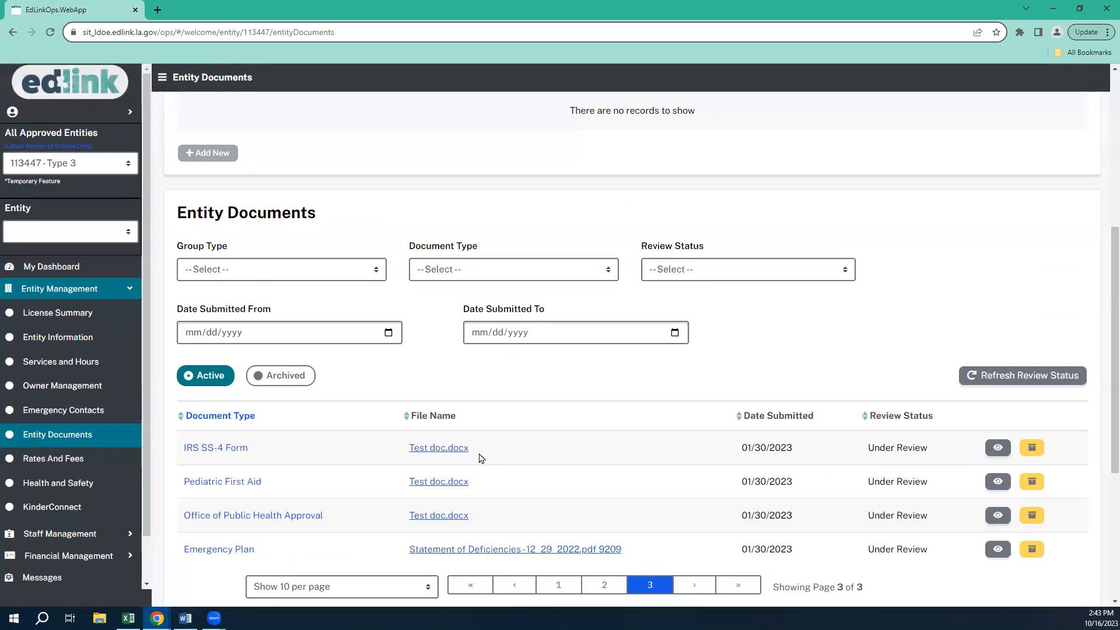
scroll(481, 458, down, 2)
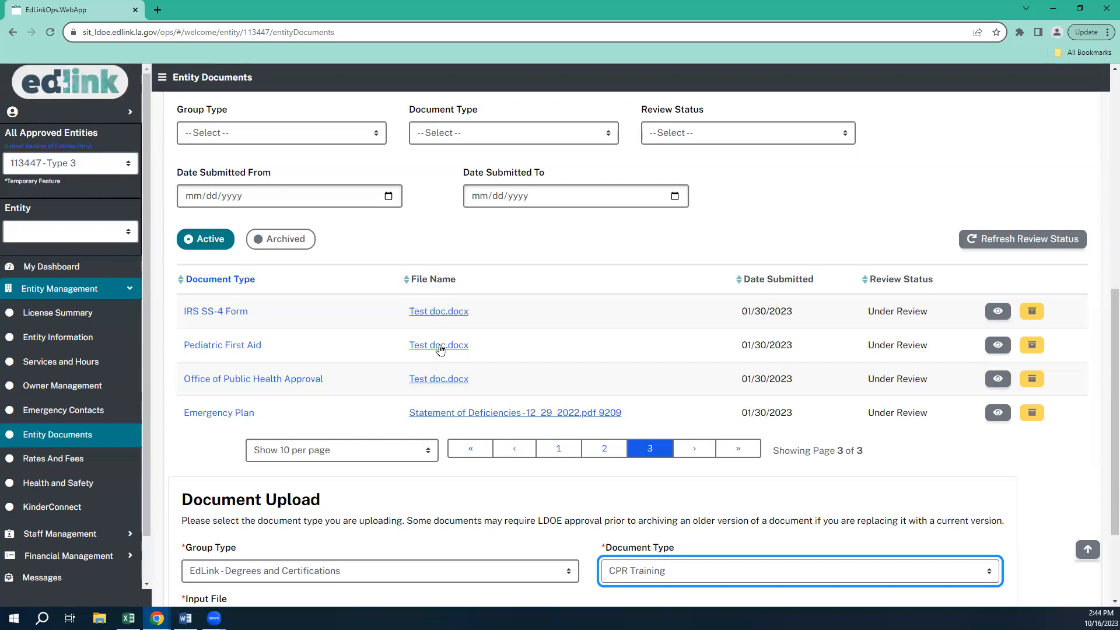
scroll(315, 403, down, 3)
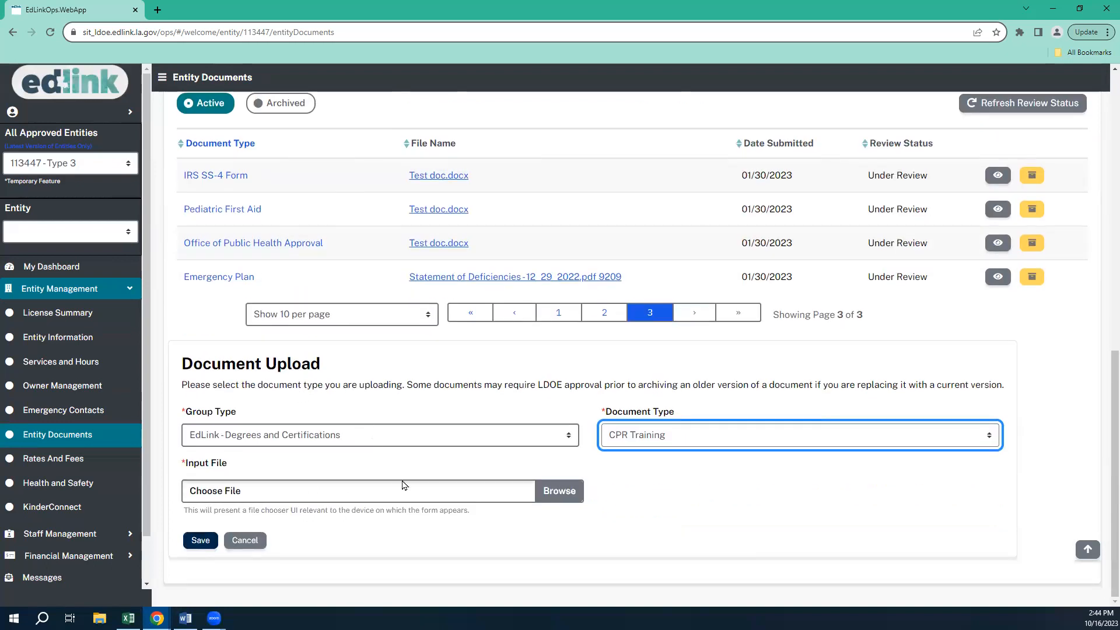
Step: Check the document types offered for an upload in the EdLink - Entity Docs group, and cancel the document upload
click(442, 443)
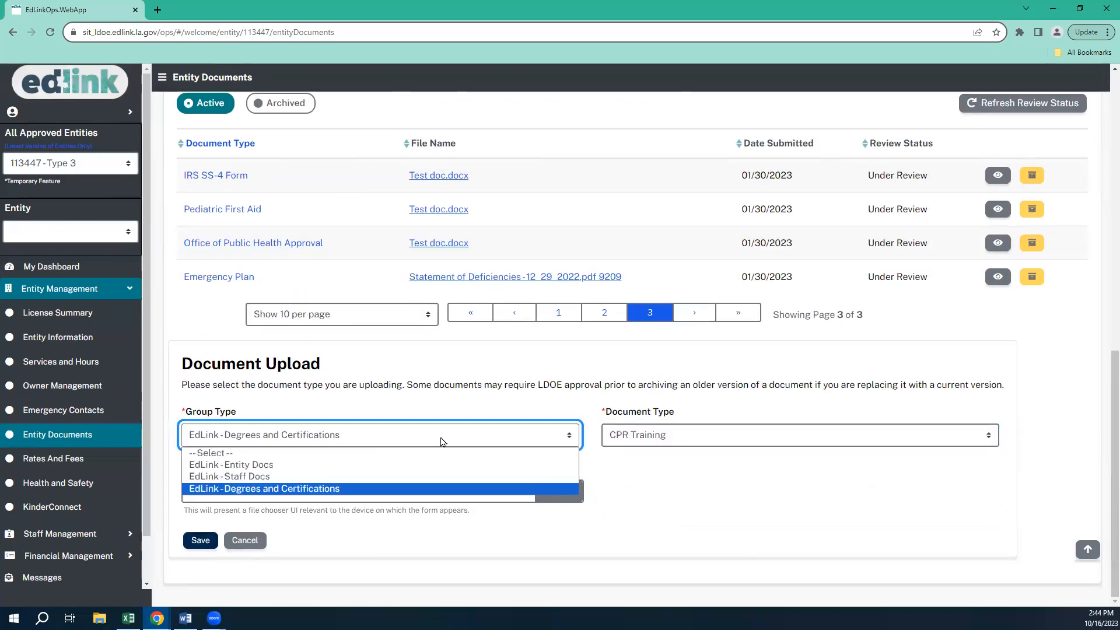
click(376, 465)
click(669, 433)
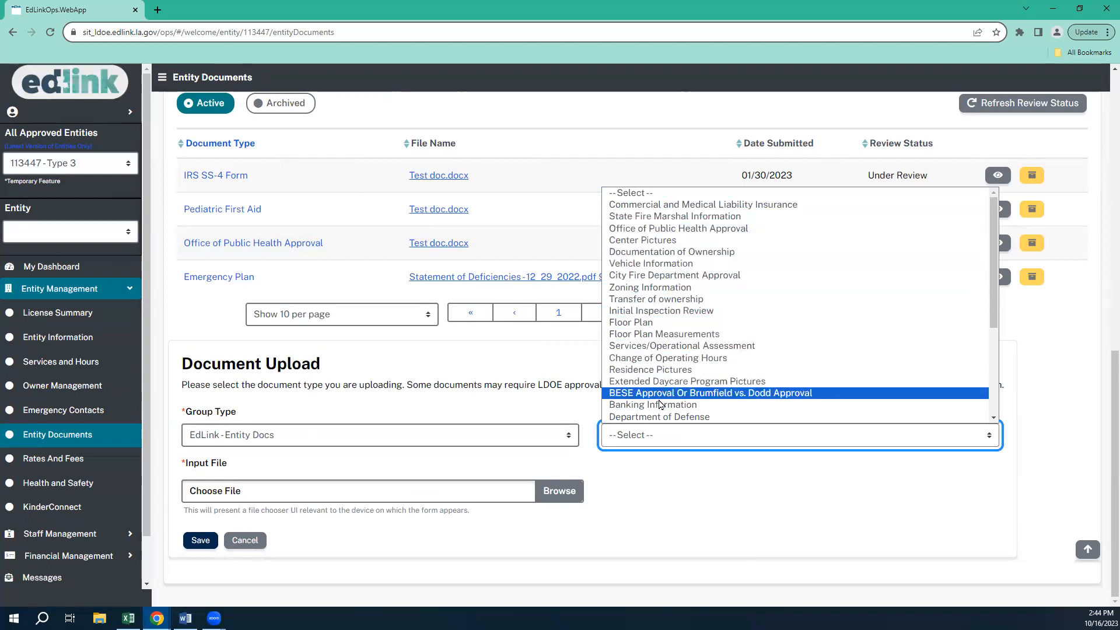
click(660, 492)
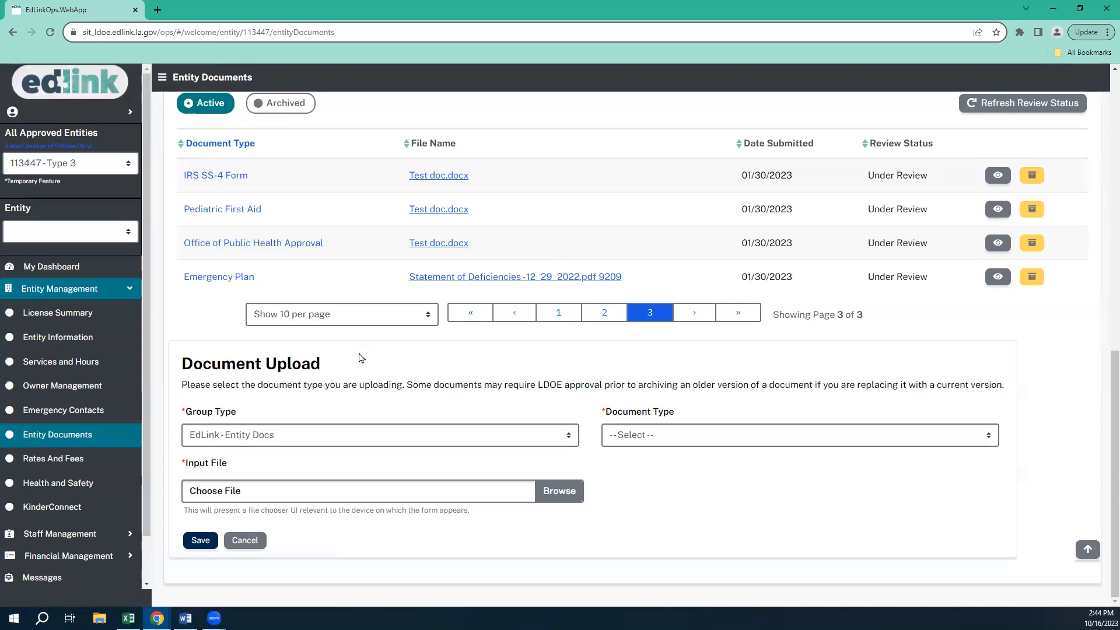
click(255, 540)
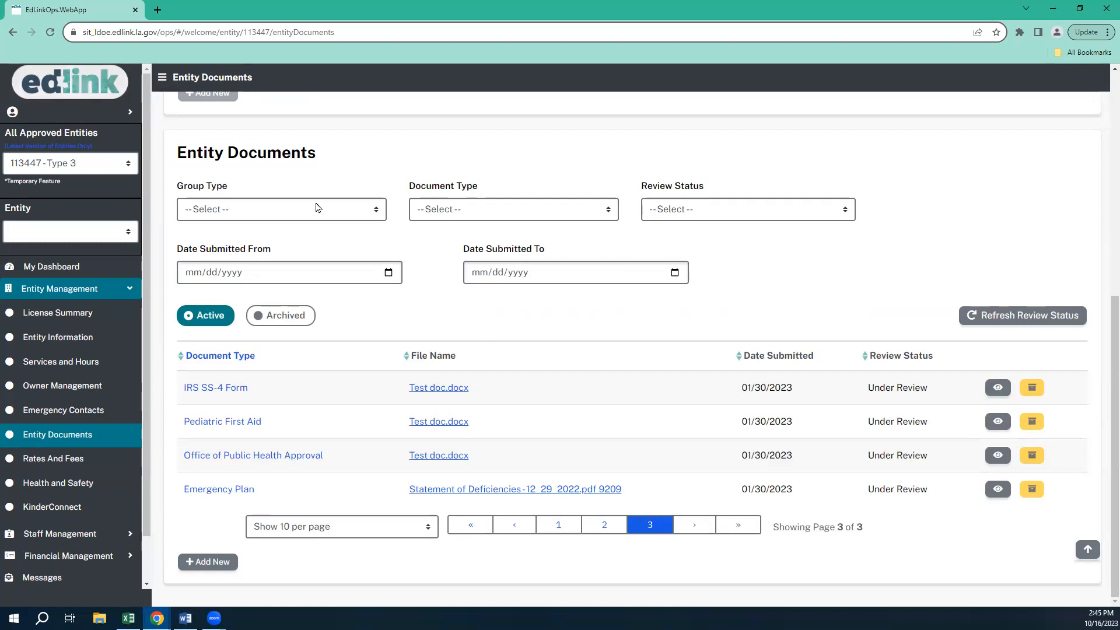
Step: Filter the Entity Documents list by group type EdLink - Entity Docs and look through its available document types
click(336, 211)
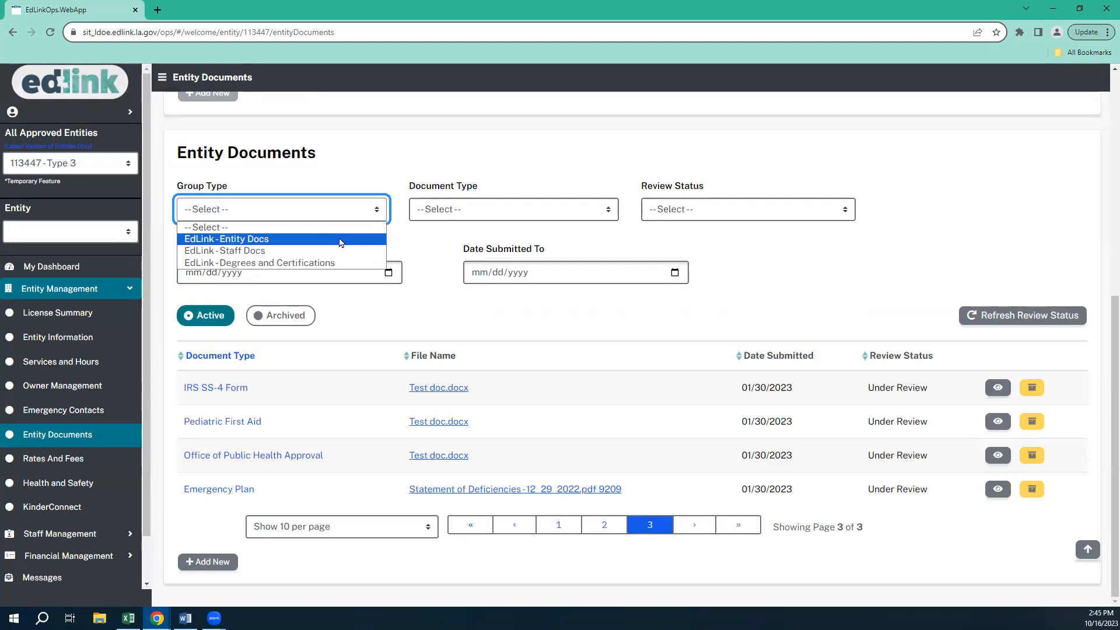
click(488, 214)
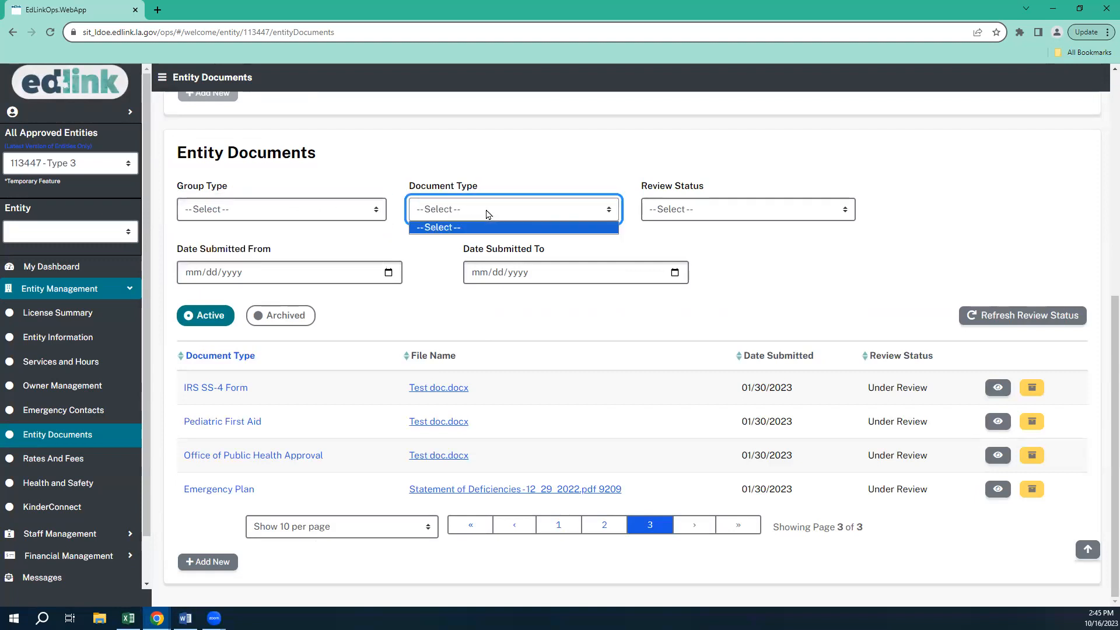
click(338, 212)
click(304, 239)
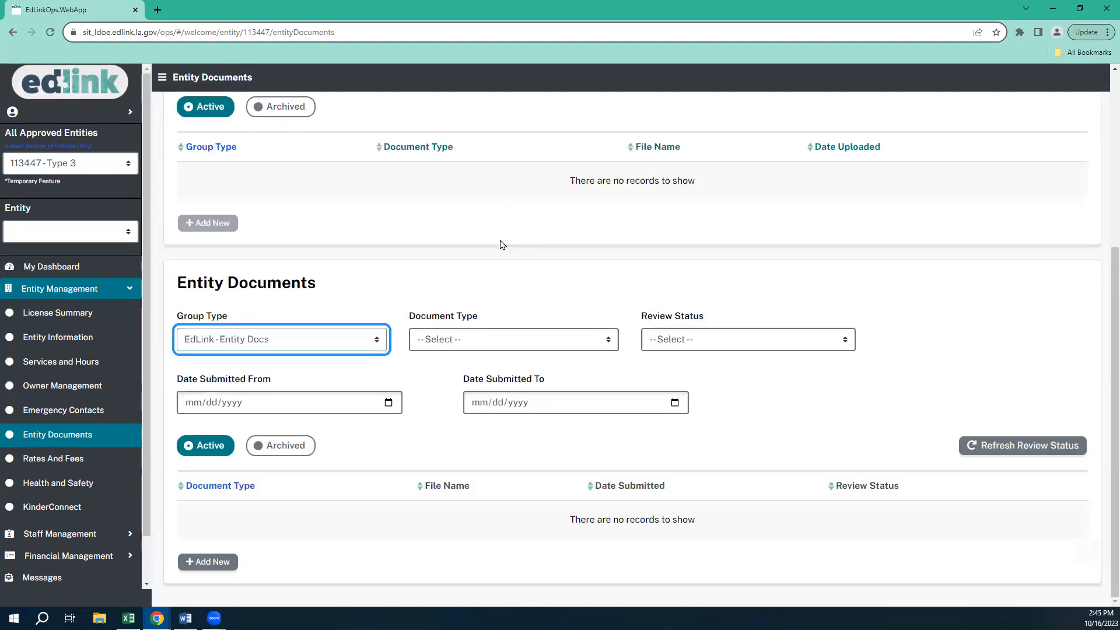
click(502, 340)
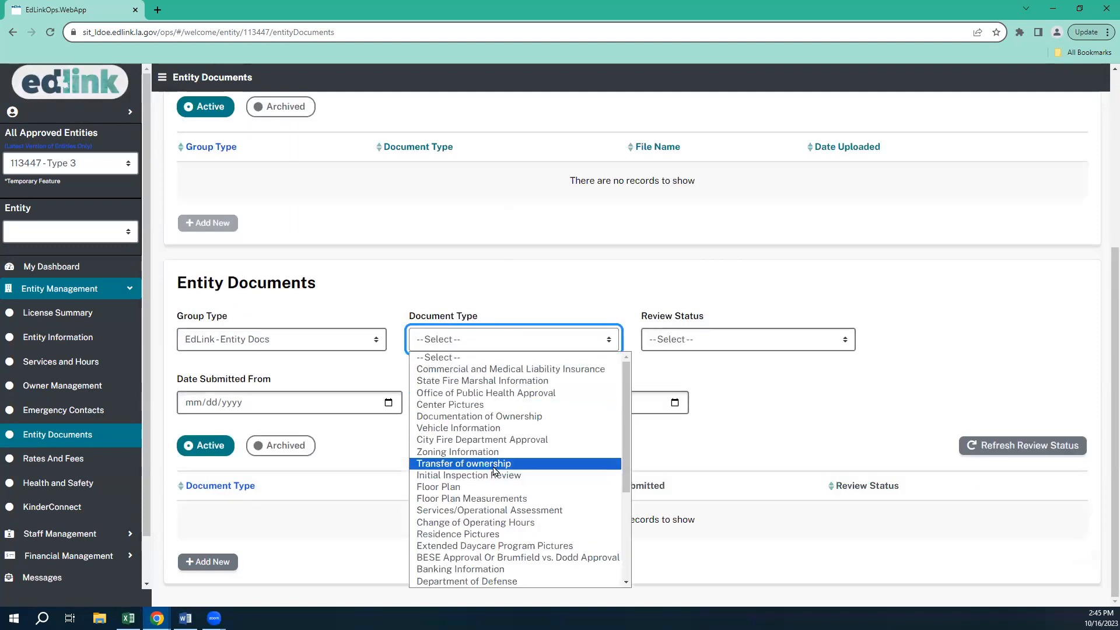
scroll(498, 463, down, 3)
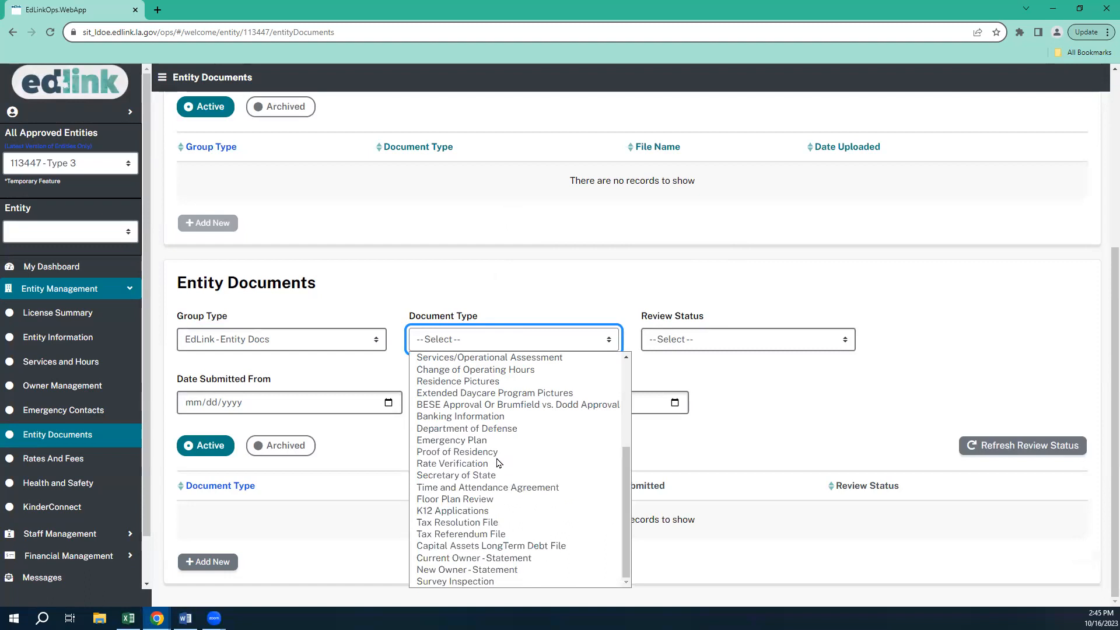
click(366, 446)
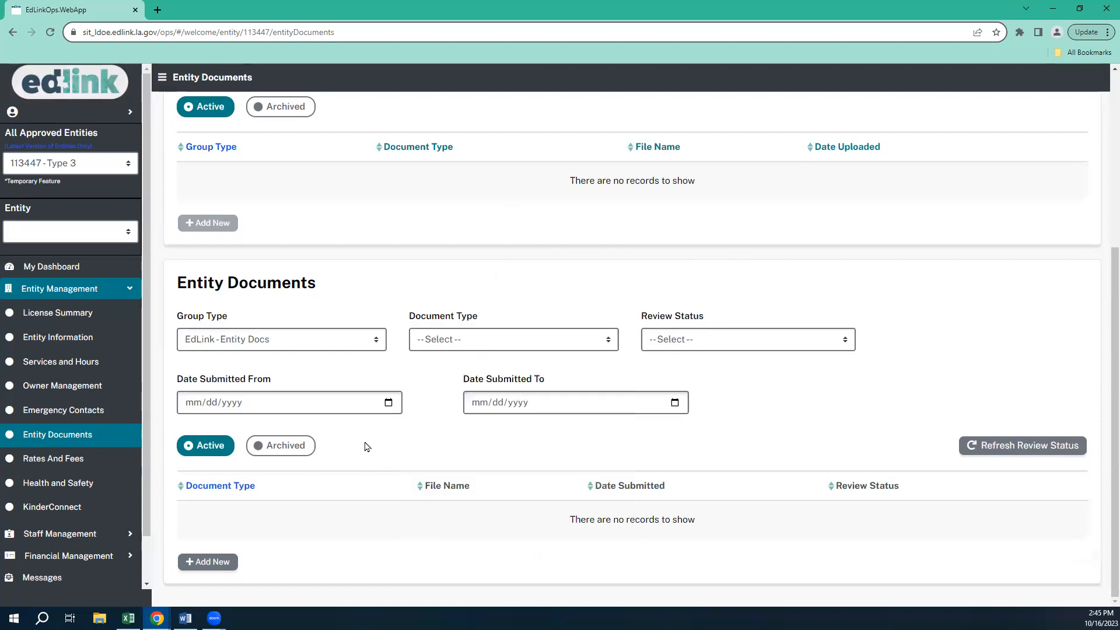
Step: Open the Rates and Fees page and review its daily rates, registration fee and rates verification sections
click(90, 459)
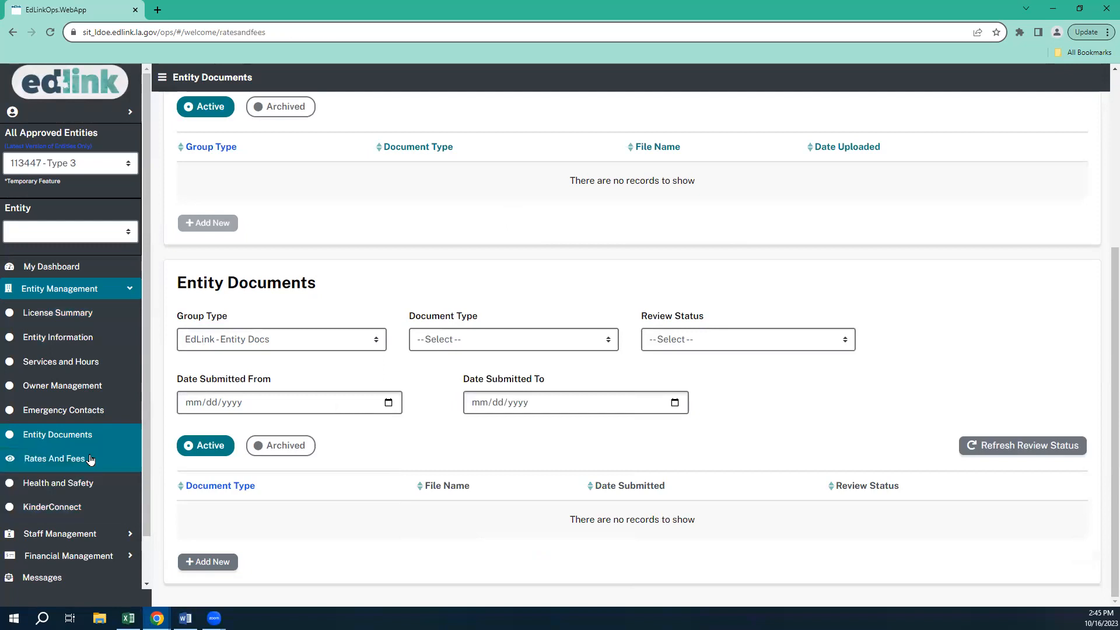
scroll(449, 398, down, 2)
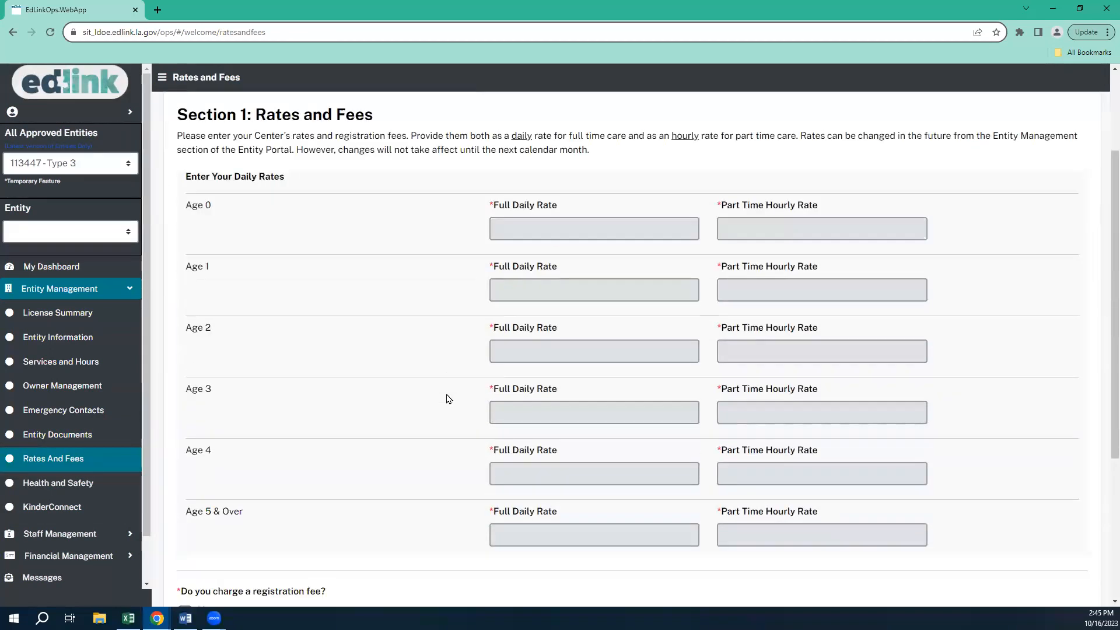
scroll(449, 399, down, 4)
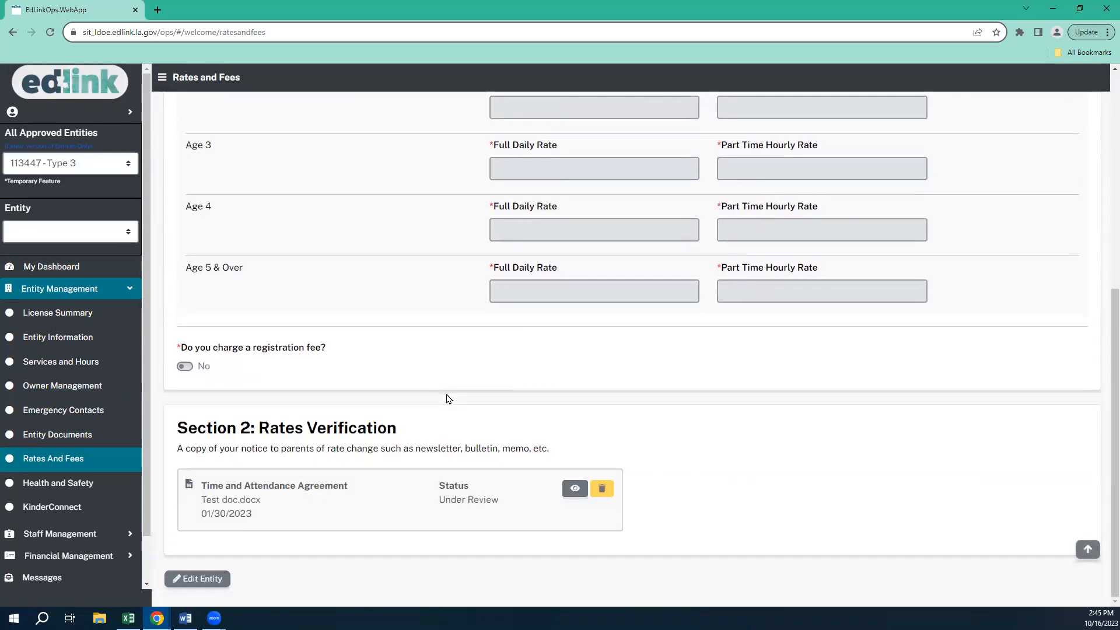
scroll(448, 399, up, 7)
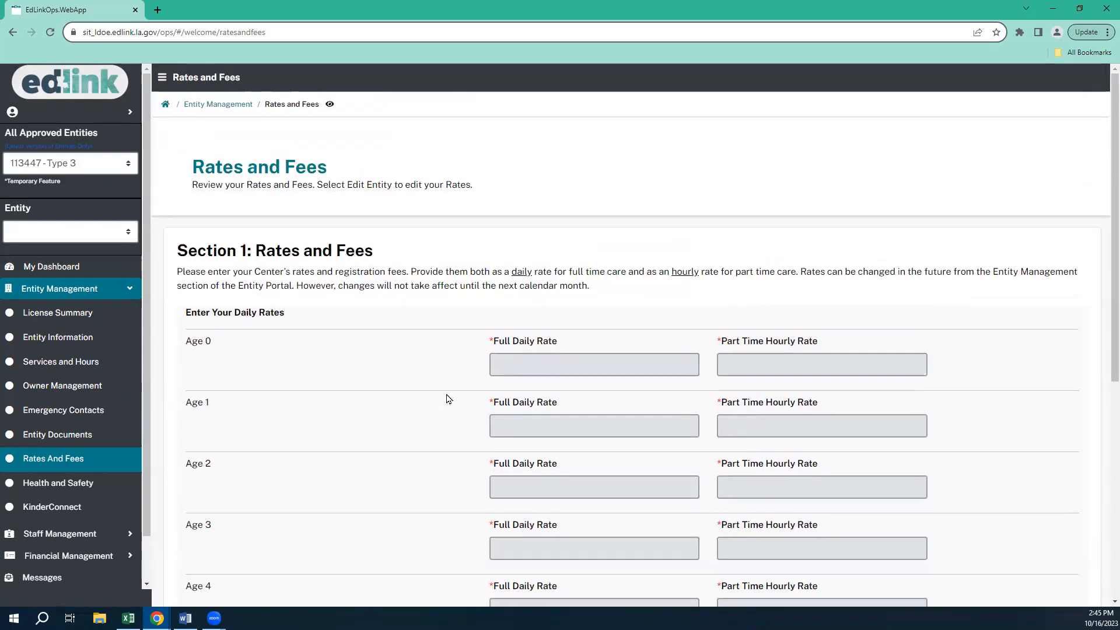
scroll(448, 399, down, 2)
scroll(448, 398, up, 3)
scroll(537, 528, down, 4)
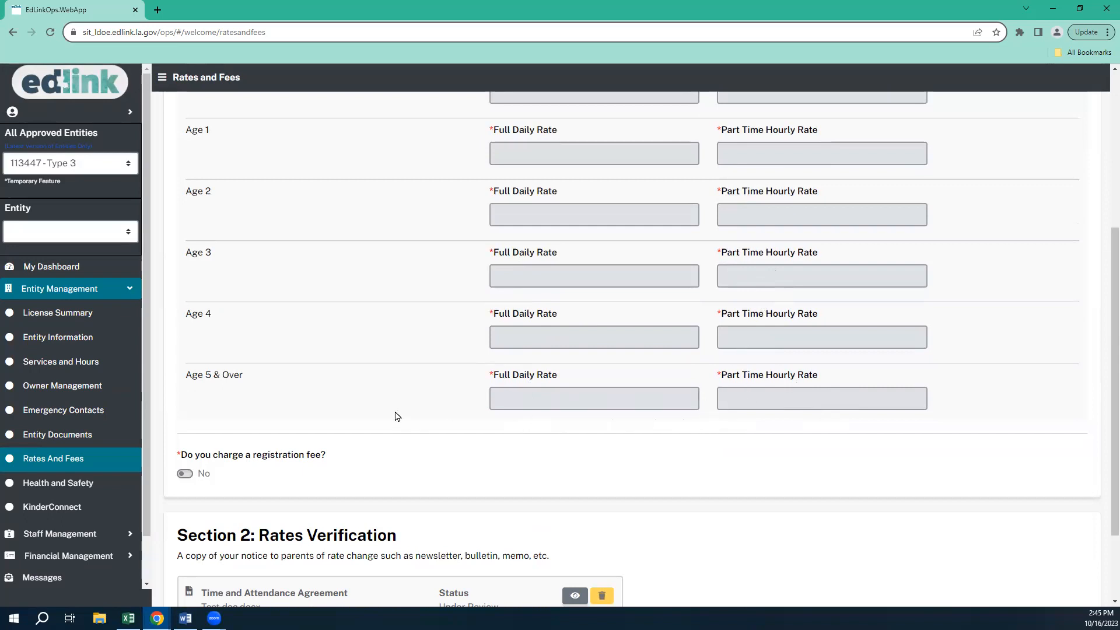
scroll(397, 418, down, 2)
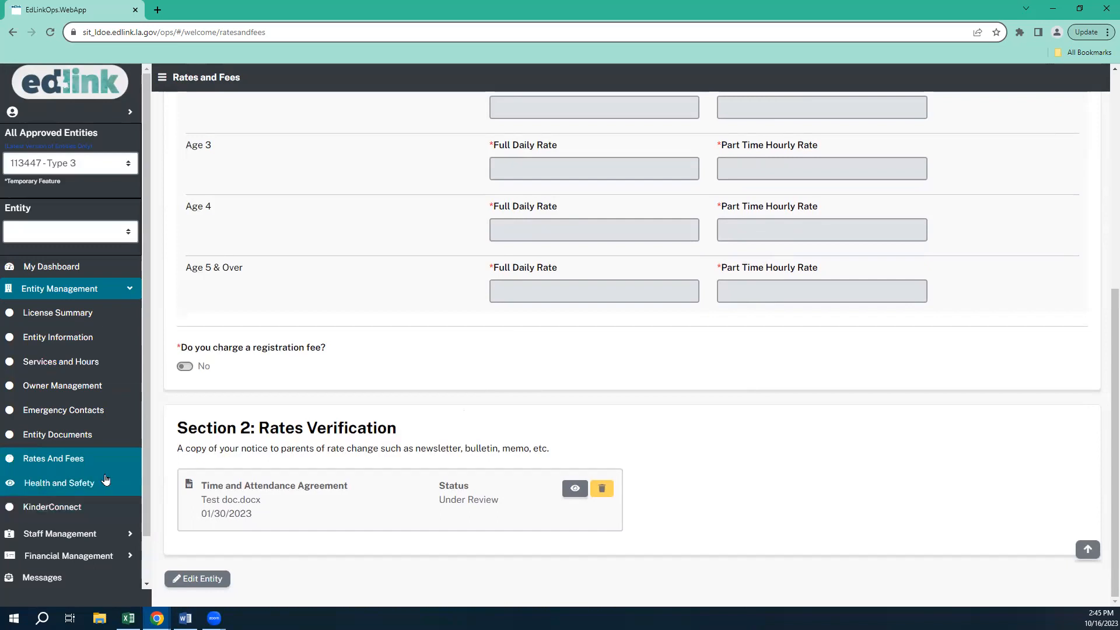
Step: View the Health and Safety page's helpful links, and review the License Summary down to its license change options
click(75, 485)
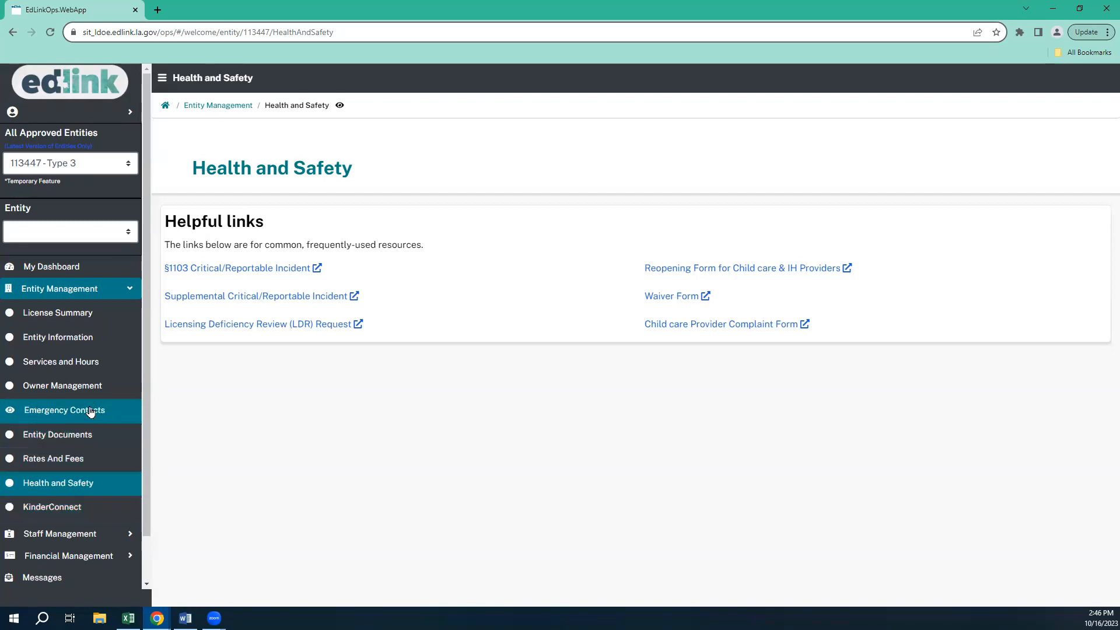
click(64, 313)
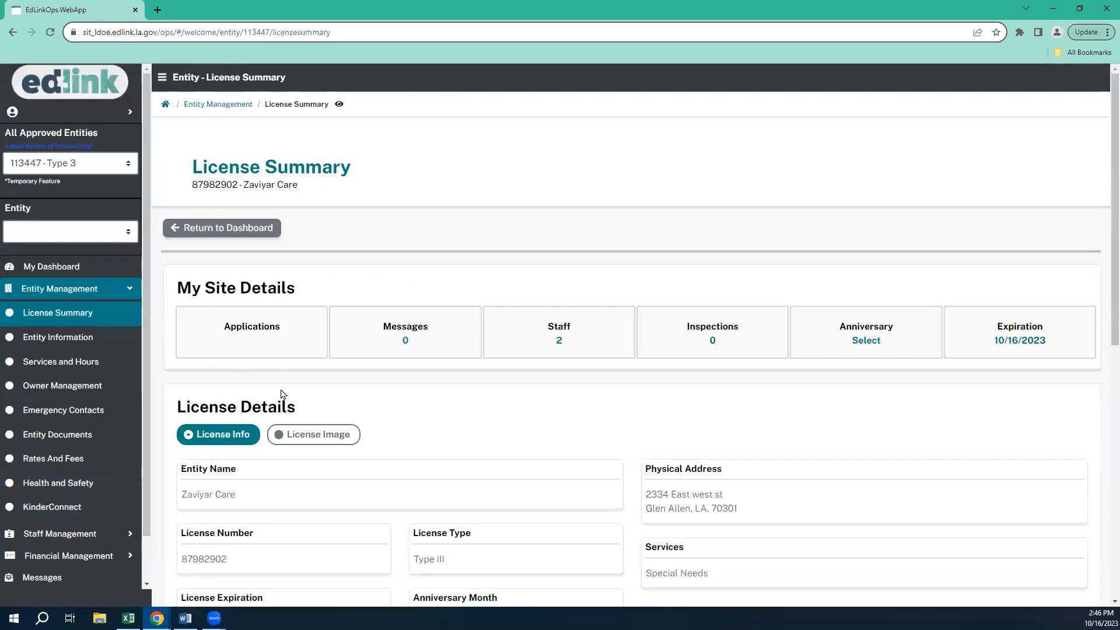
scroll(317, 445, down, 3)
scroll(317, 444, down, 5)
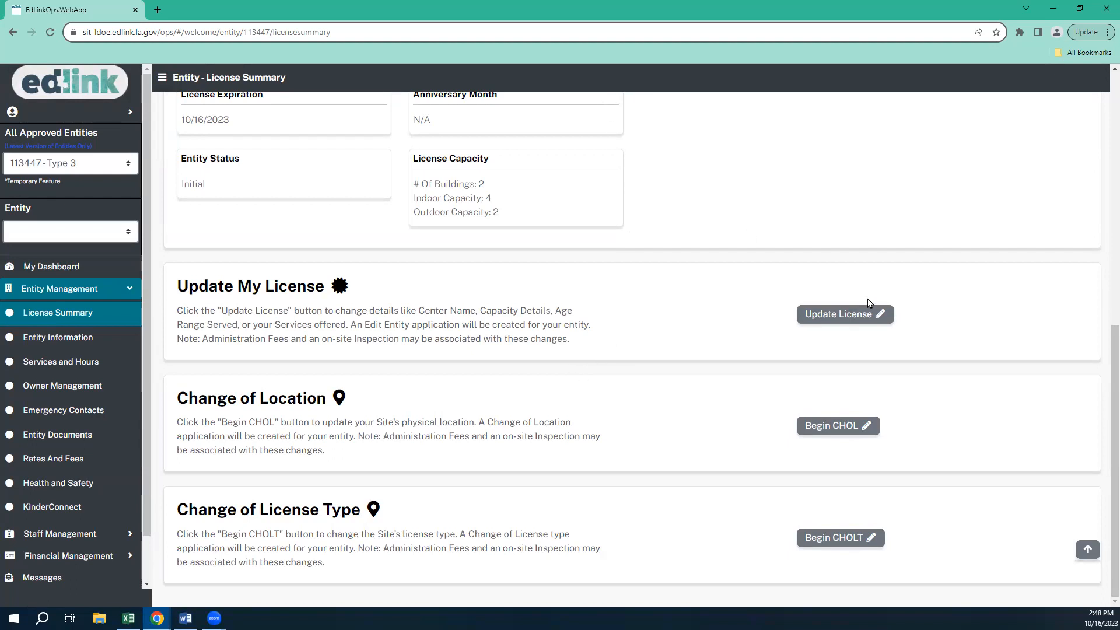
Step: Open Entity Information and review the center's name, address and contact sections
click(83, 338)
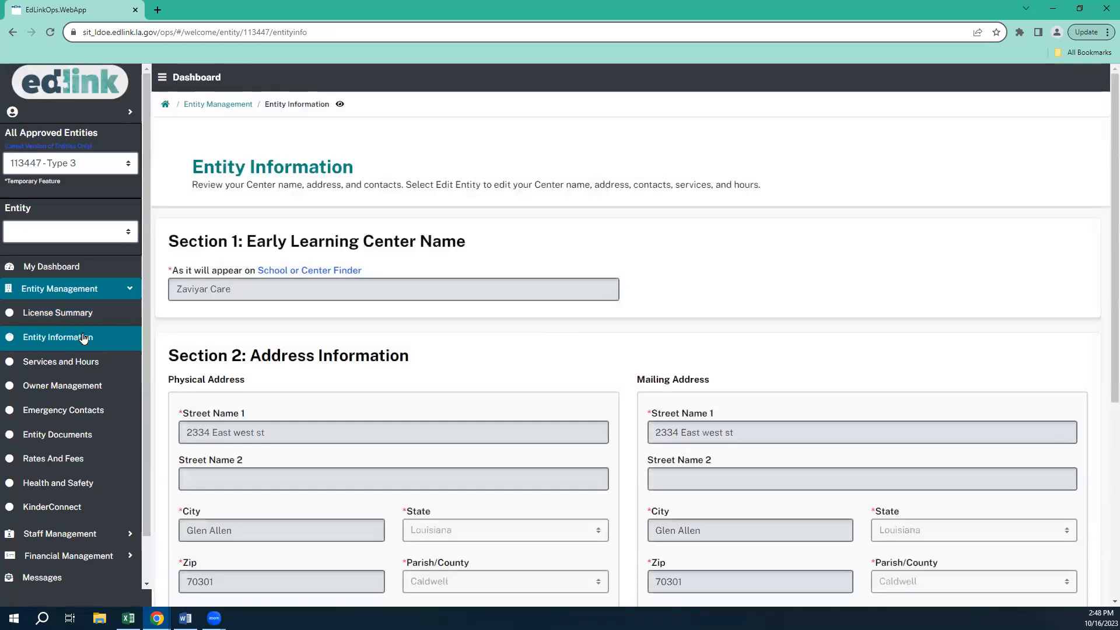
scroll(387, 545, down, 5)
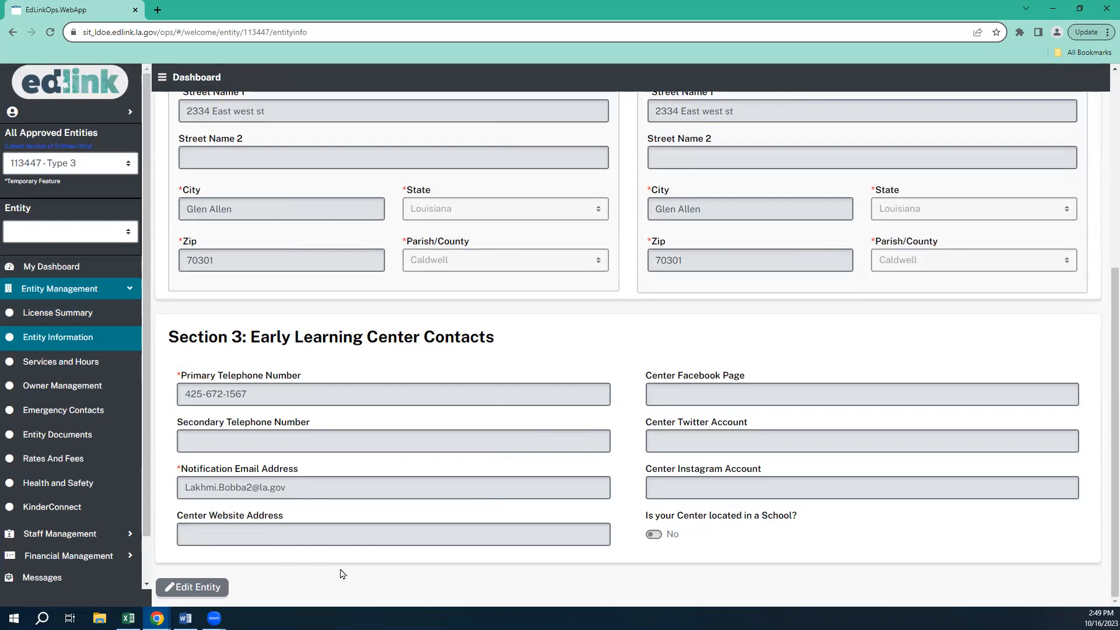
Step: Return to the License Summary and review the license details and the Update My License section
click(110, 317)
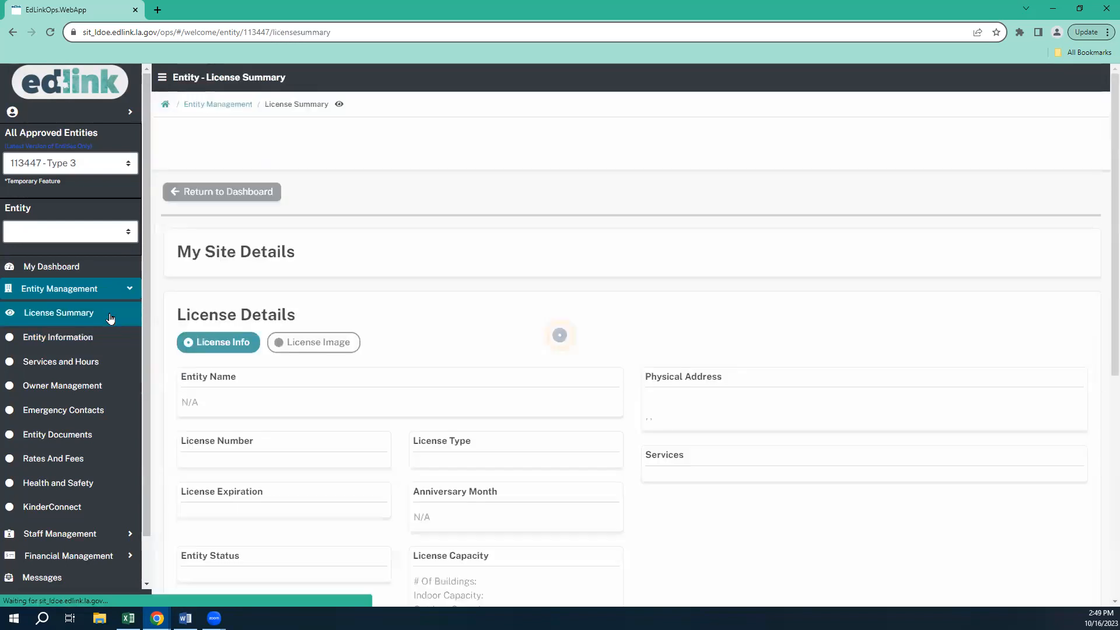
scroll(659, 506, down, 2)
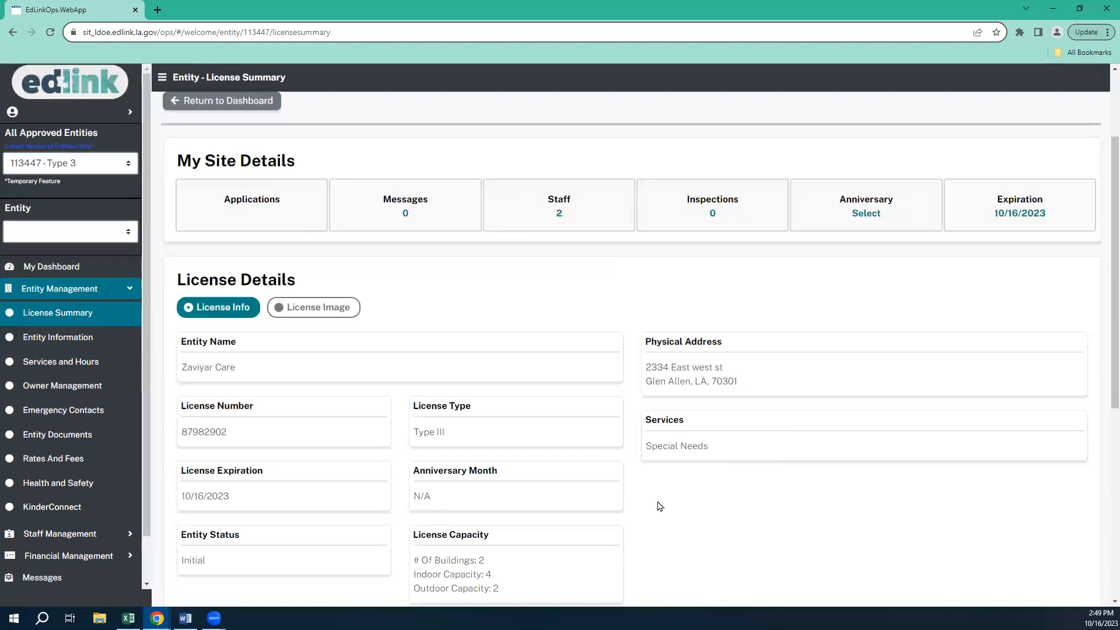
scroll(660, 506, down, 6)
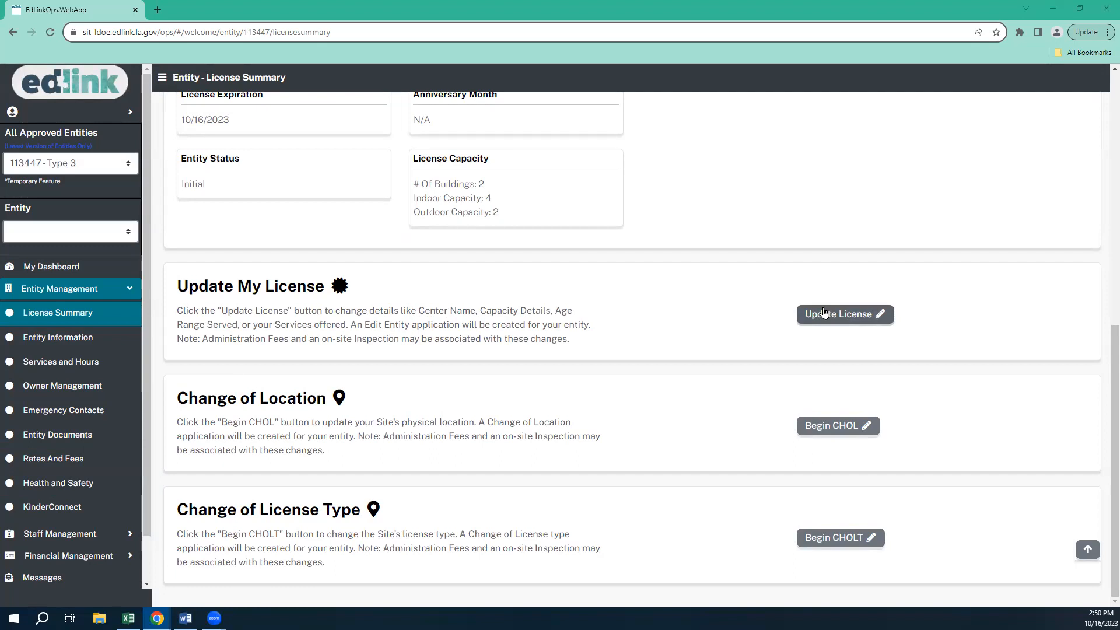
Step: Open Services and Hours and review the center's weekly opening hours and additional services
click(69, 362)
scroll(442, 379, down, 6)
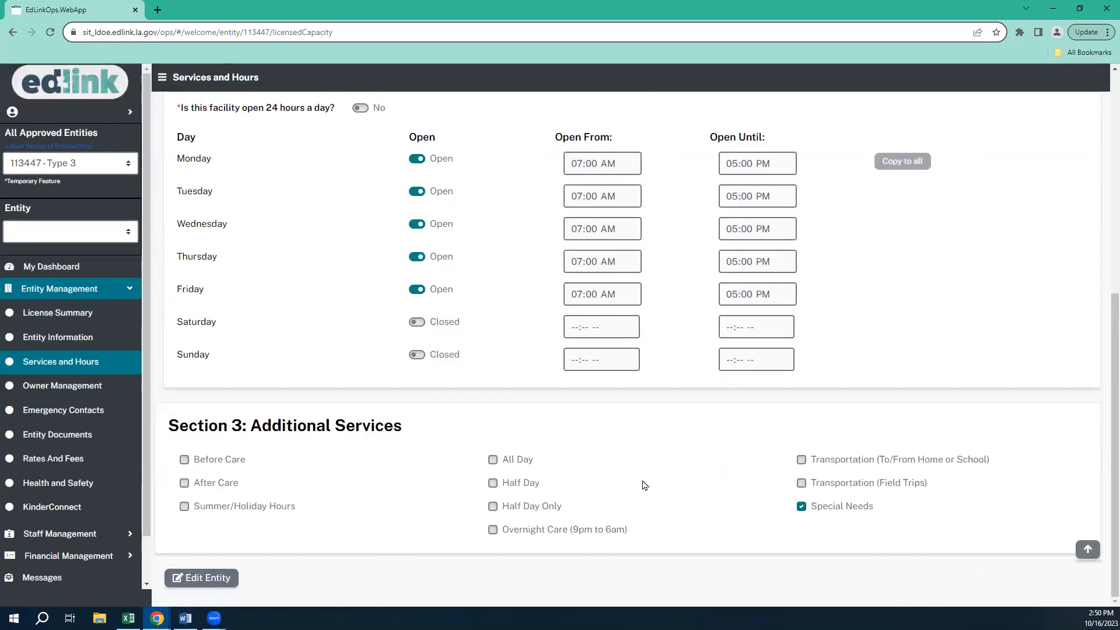
Step: From the License Summary, start a change of entity information, accept the instructions and continue to edit the entity
click(82, 316)
scroll(445, 321, down, 8)
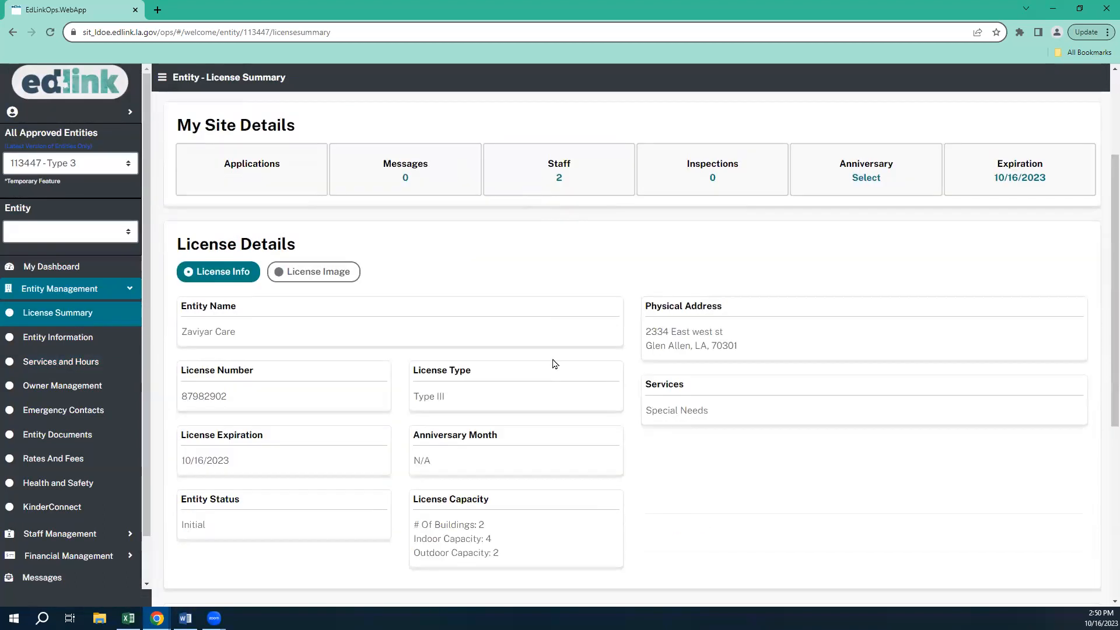
click(825, 316)
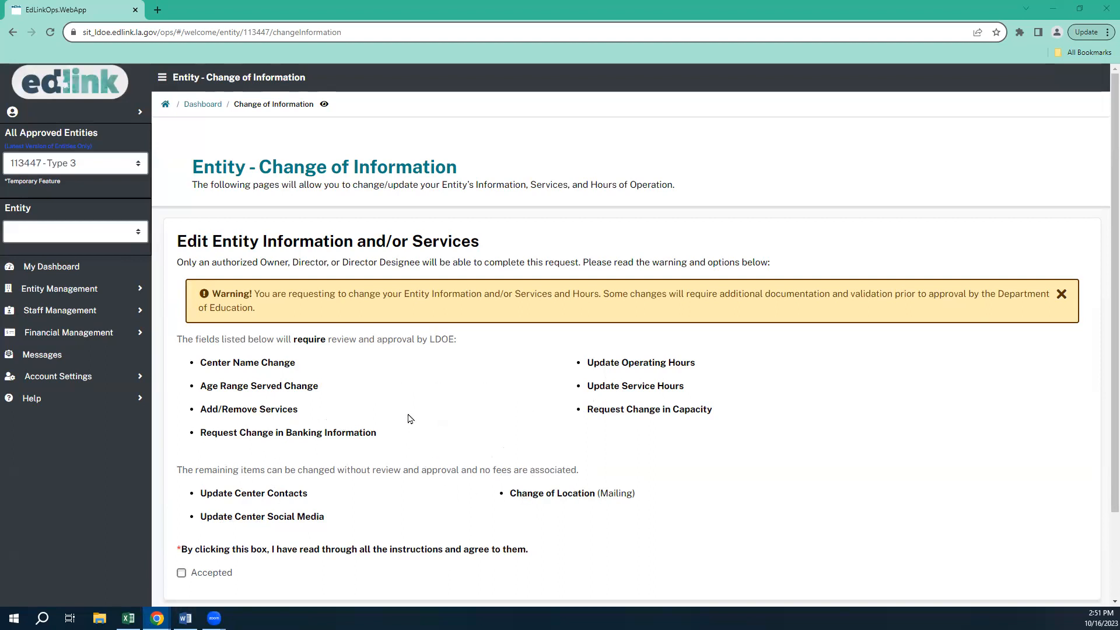
scroll(411, 415, down, 2)
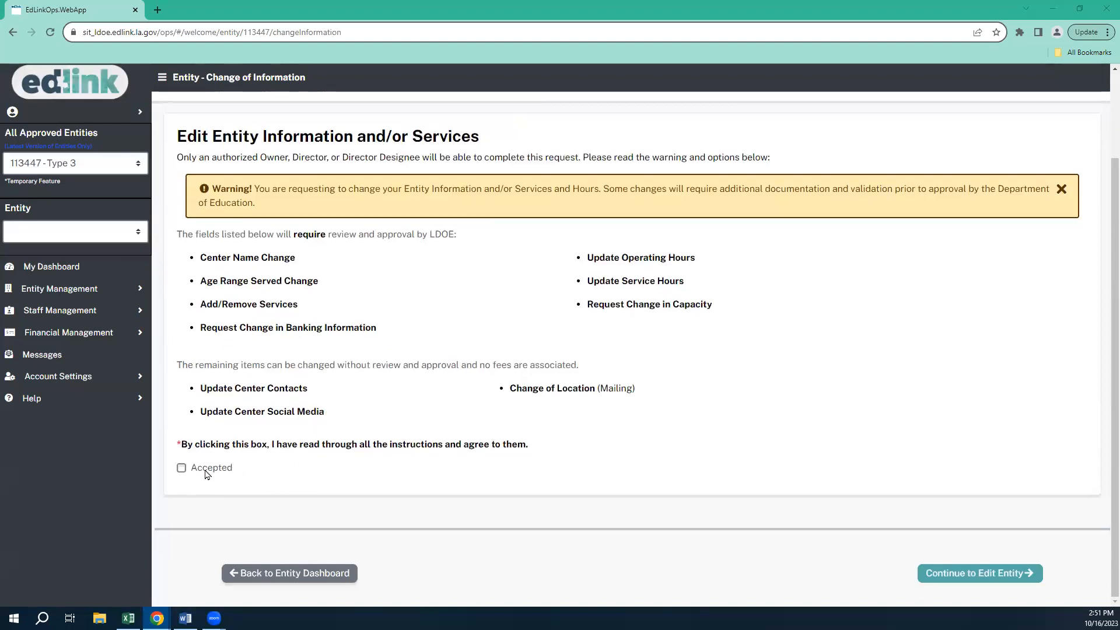
click(181, 468)
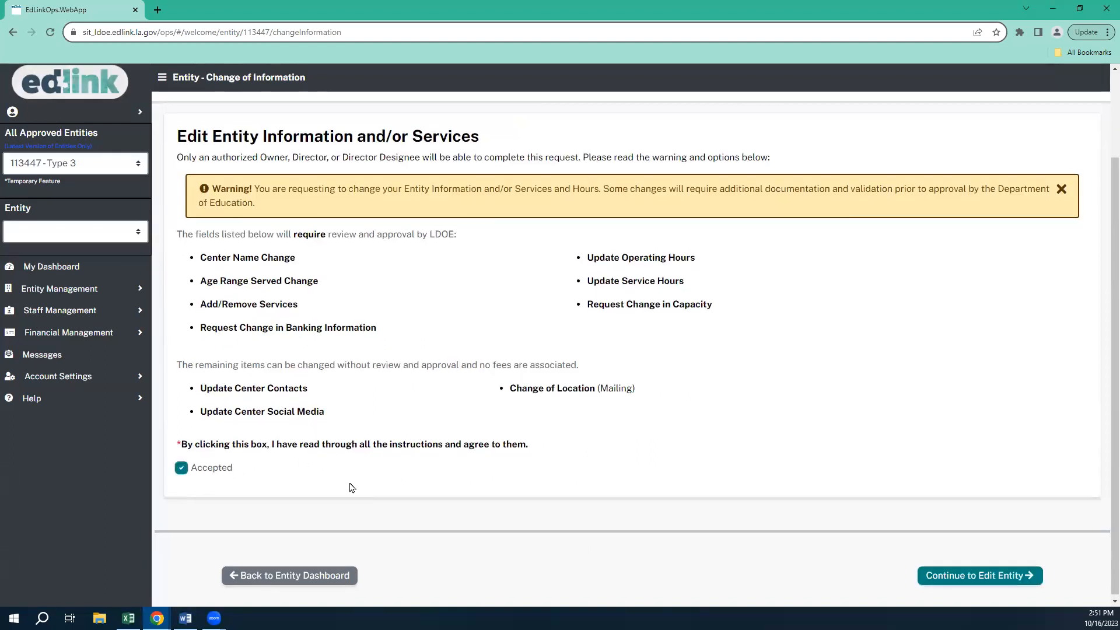
click(940, 578)
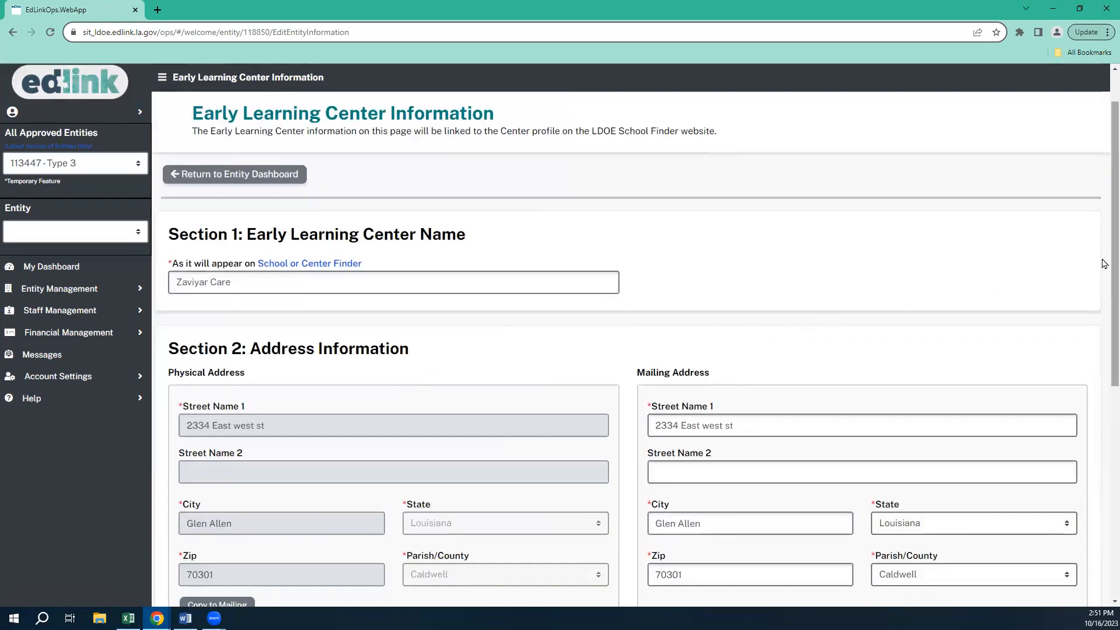
Step: Enter a different street in the center's mailing address, and copy the physical address over the mailing address
scroll(1104, 264, down, 2)
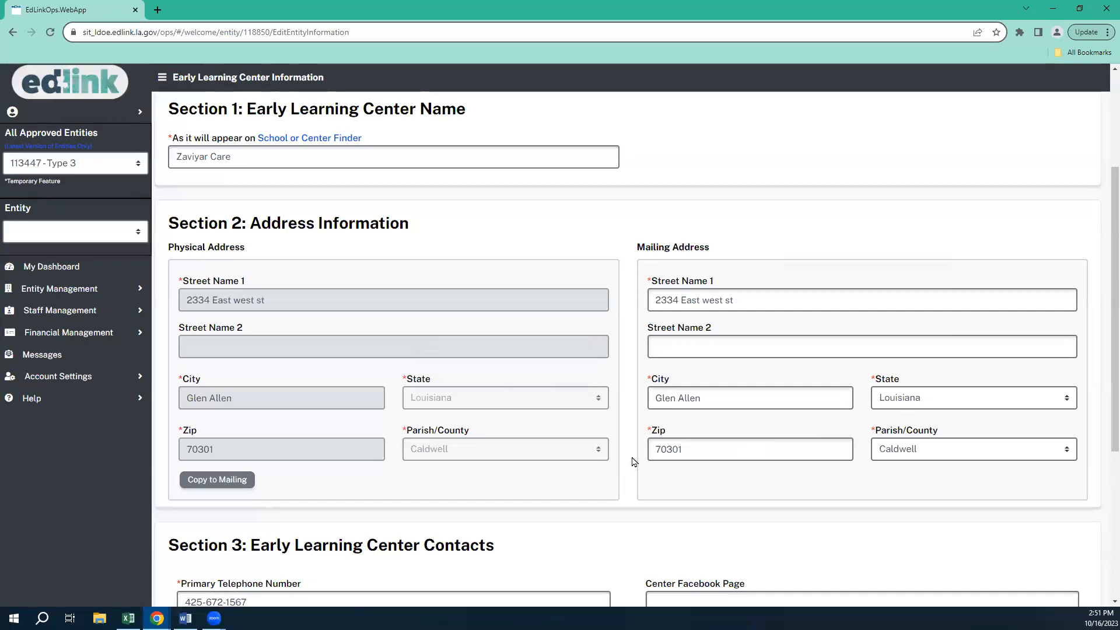
scroll(635, 459, down, 2)
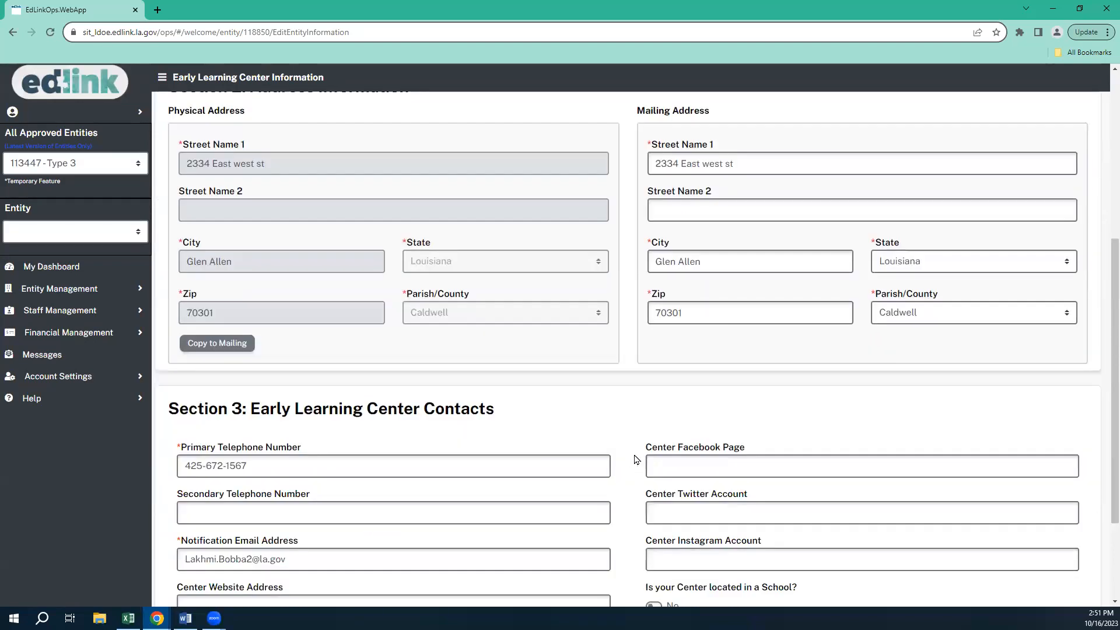
scroll(635, 460, down, 2)
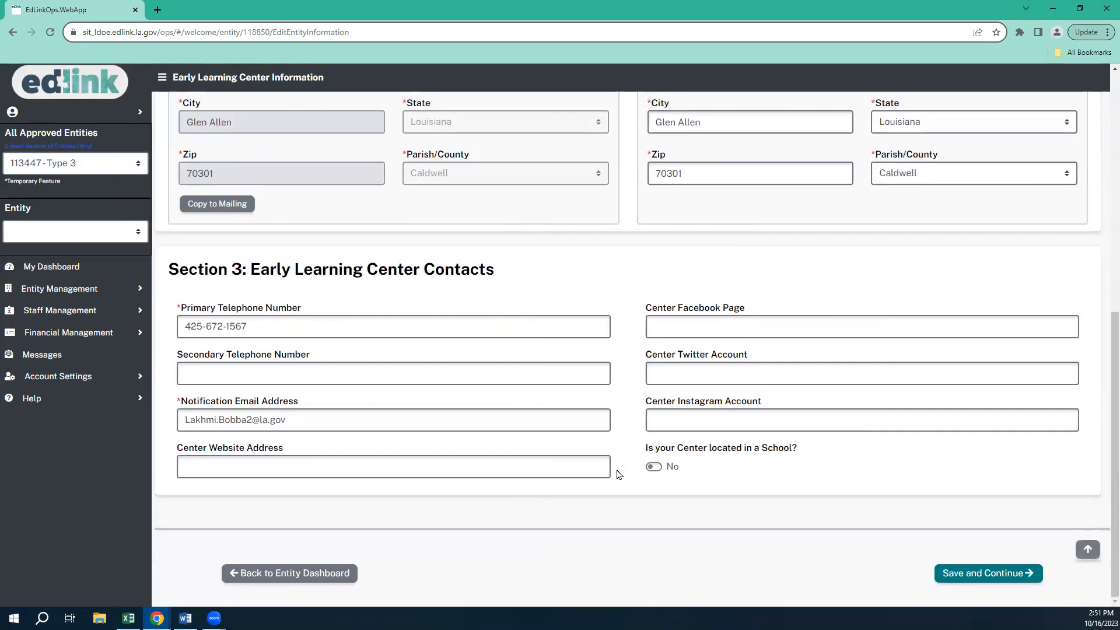
scroll(607, 482, up, 4)
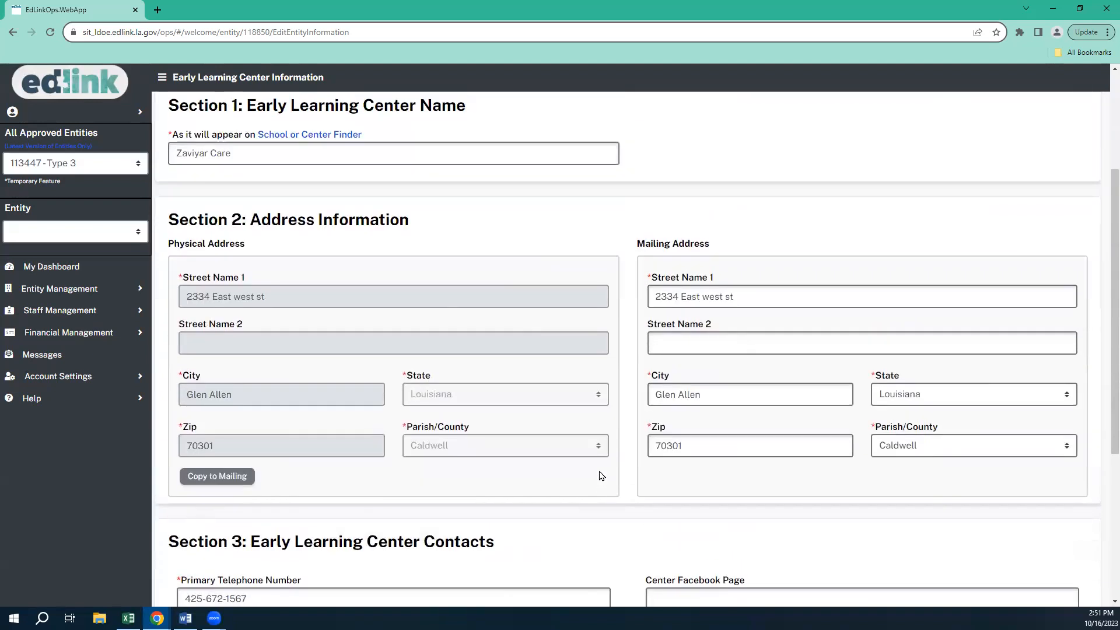
drag(742, 296, 649, 297)
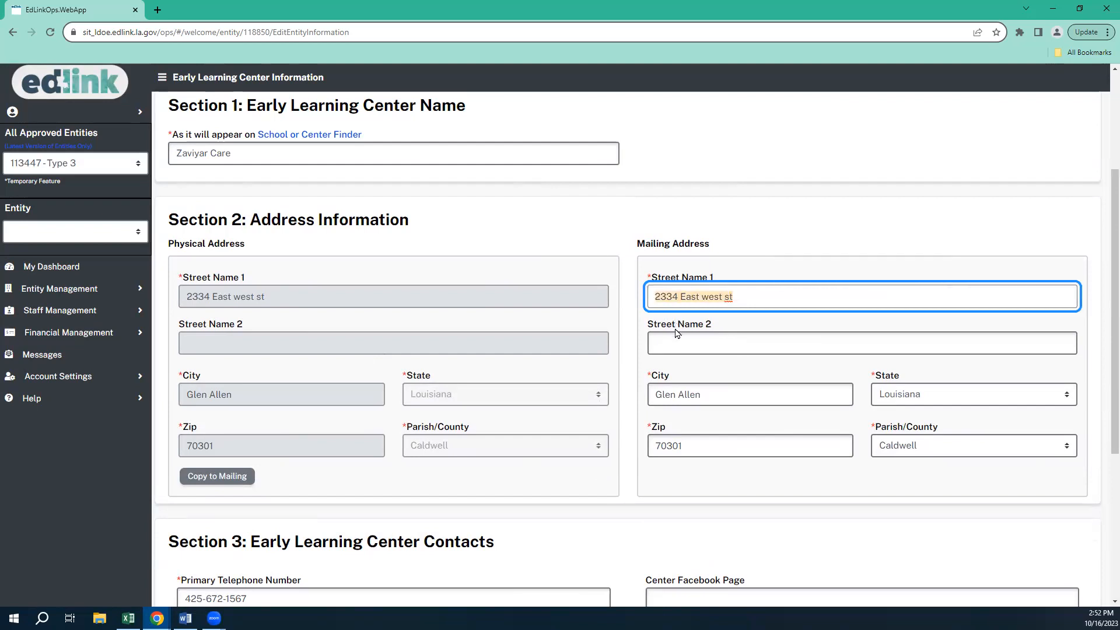
text(45 brown)
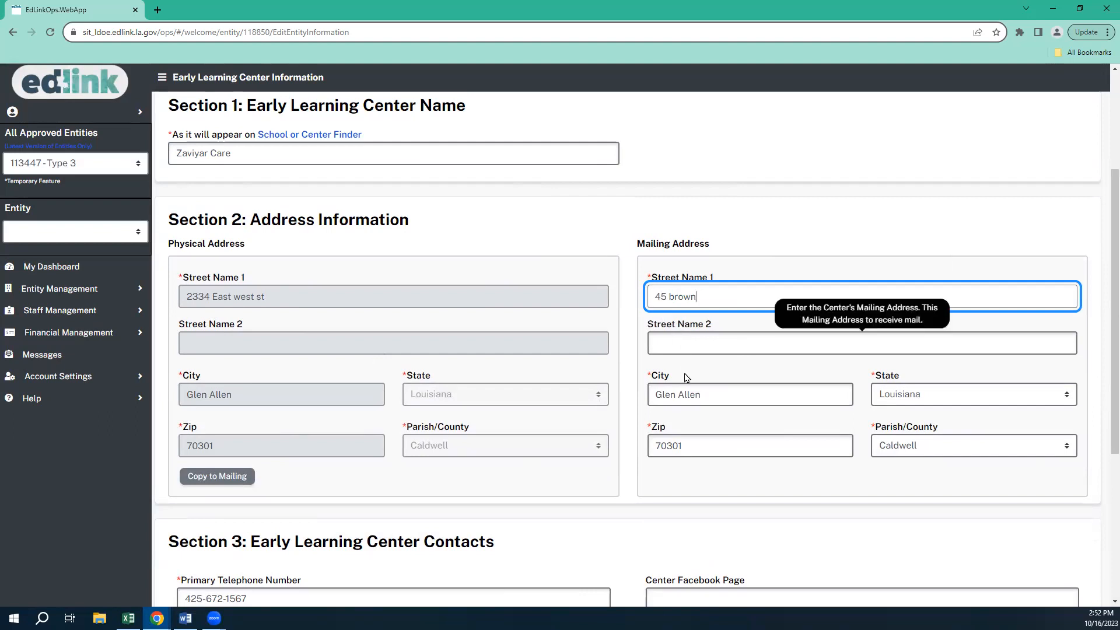
click(695, 397)
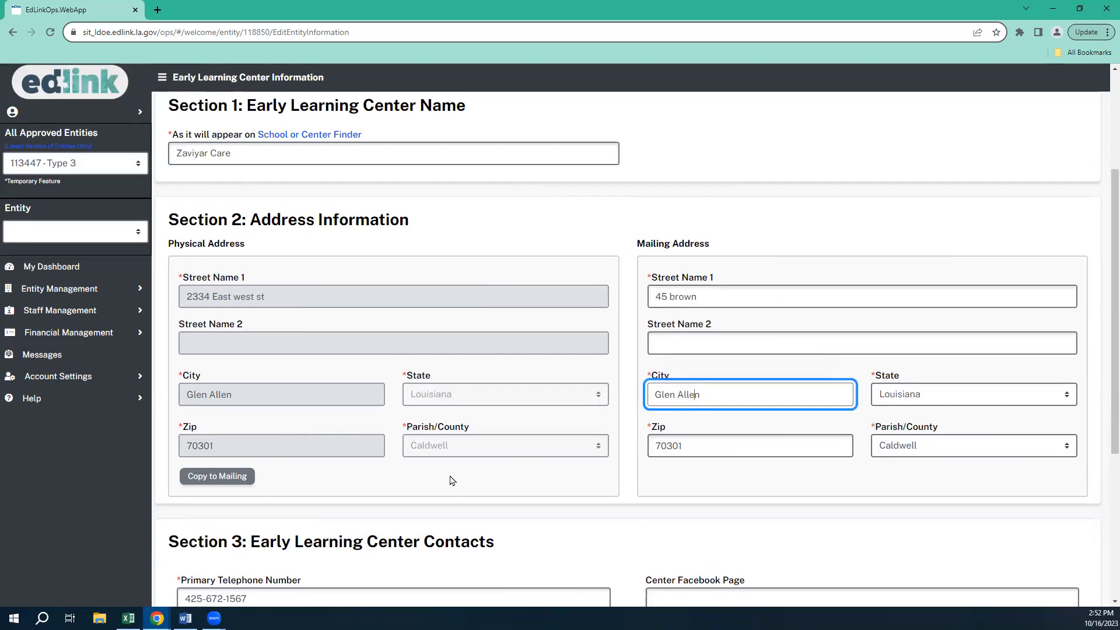
click(232, 482)
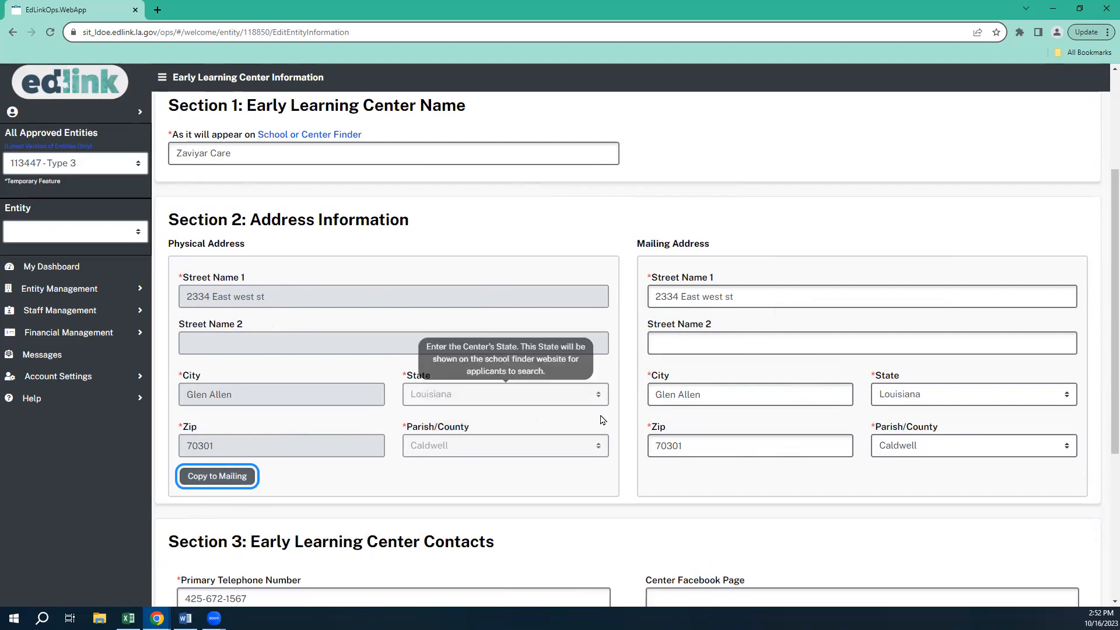
scroll(593, 436, down, 5)
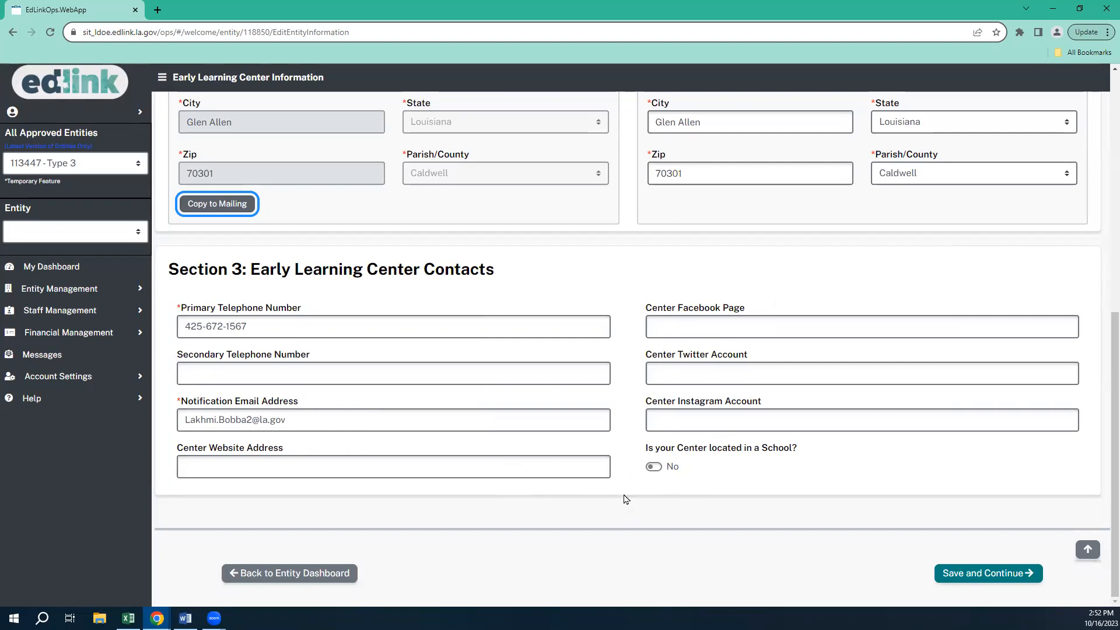
scroll(617, 485, up, 2)
scroll(616, 485, up, 5)
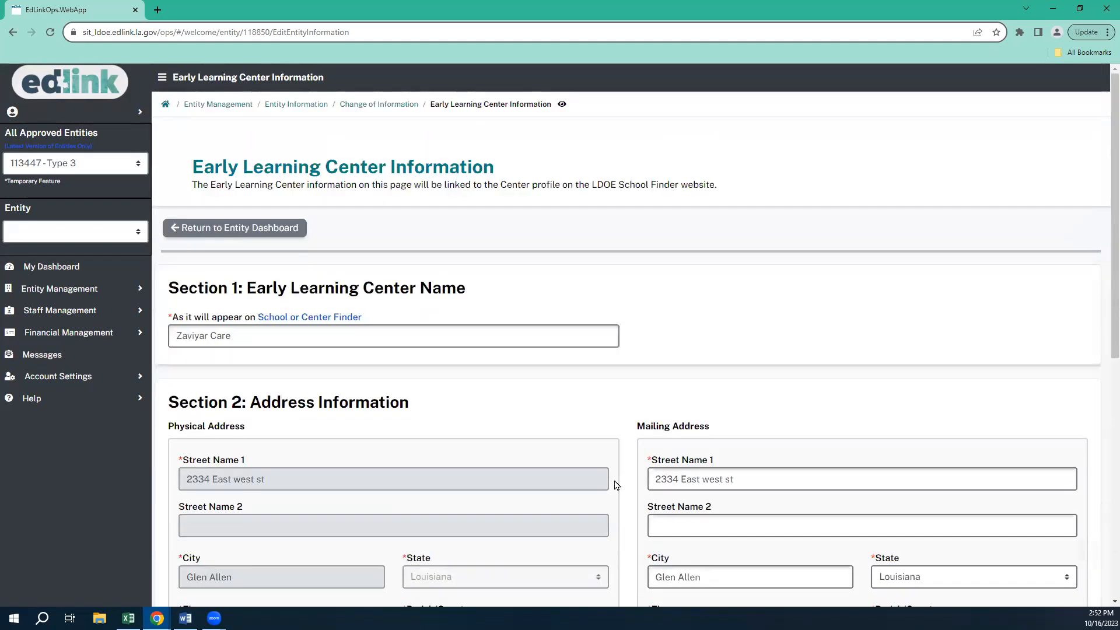
click(313, 318)
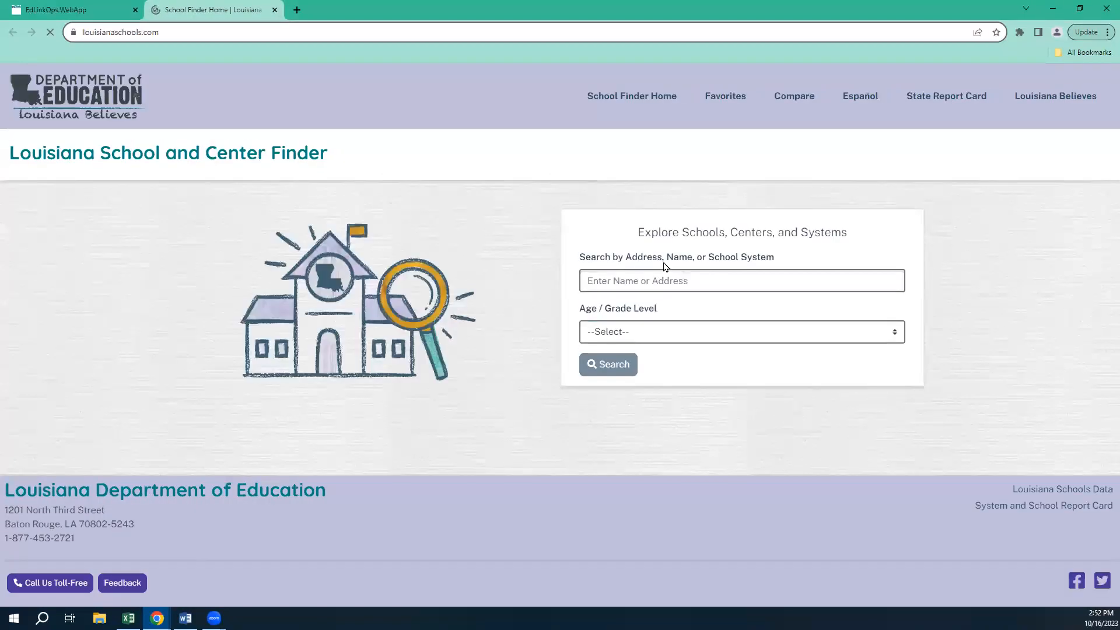
click(667, 279)
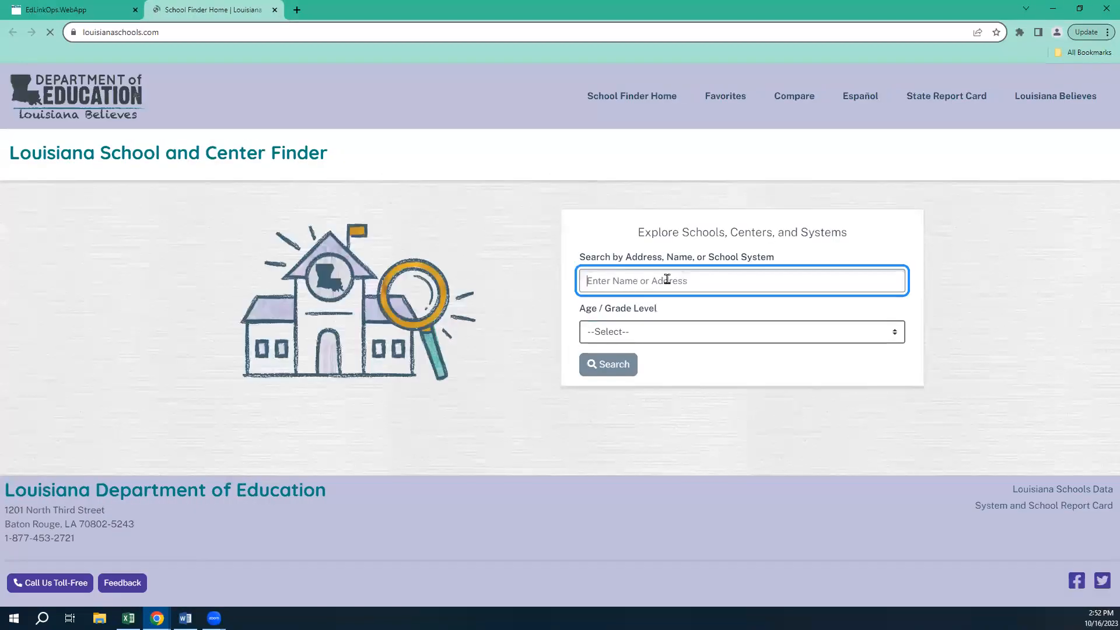
text(baby)
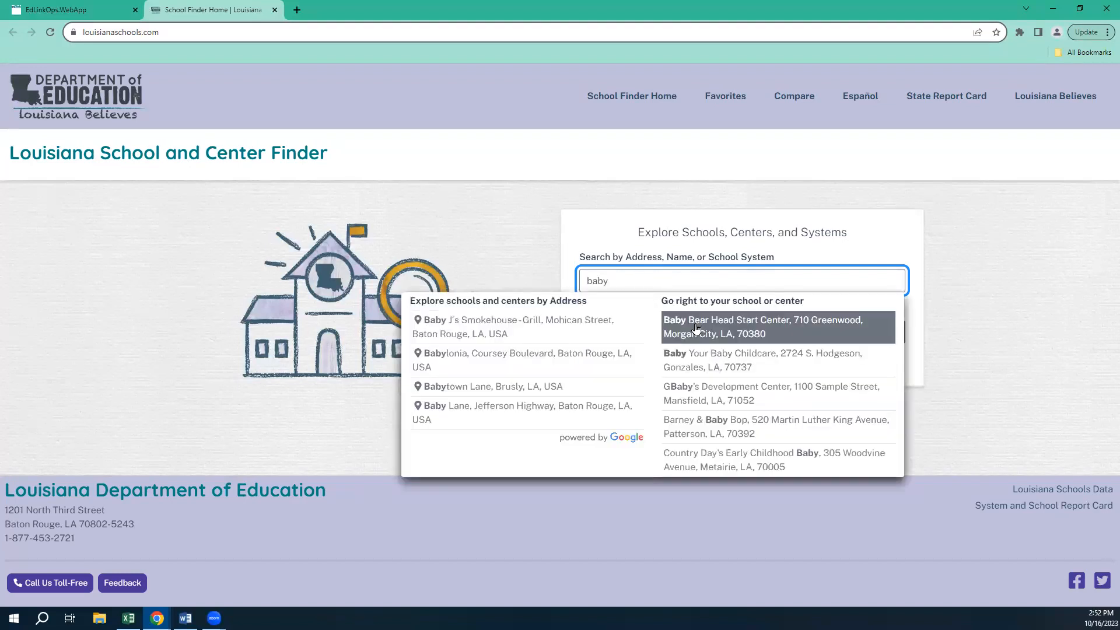
click(698, 328)
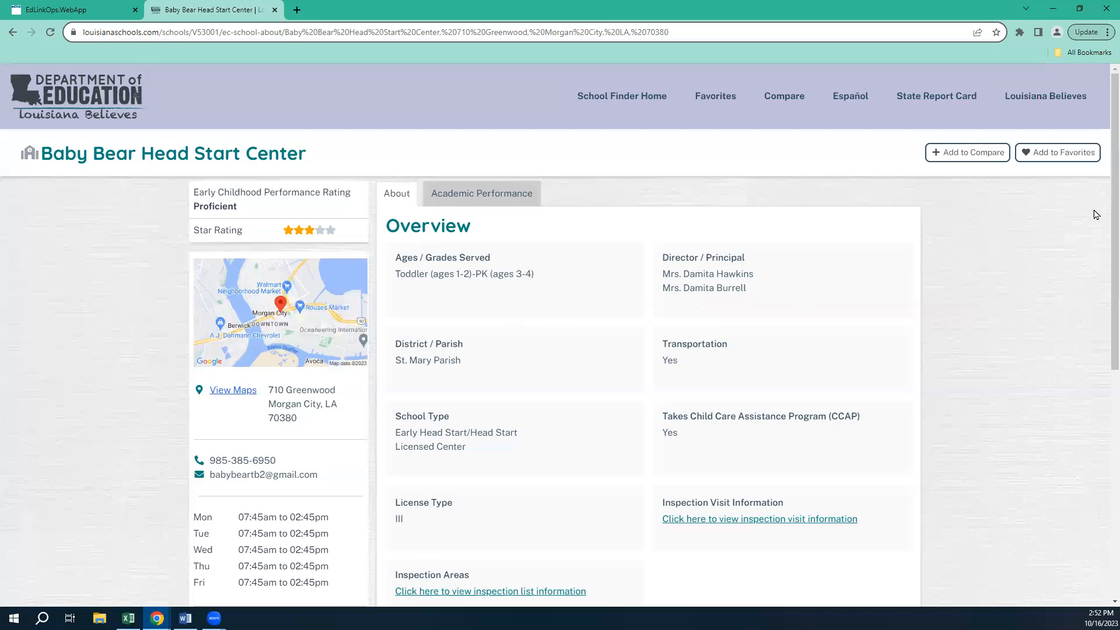
scroll(1104, 212, down, 1)
scroll(1104, 212, down, 1)
scroll(1104, 189, up, 2)
Step: Return to the center information form, review its notification email and website fields, and close the finder profile
click(94, 11)
scroll(330, 447, down, 7)
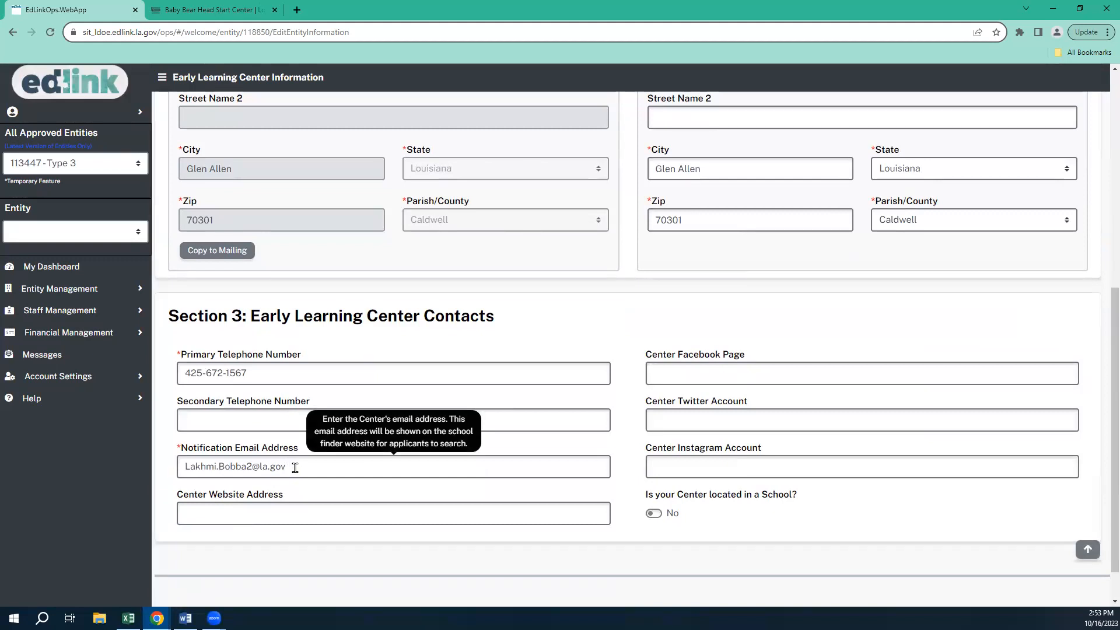
click(295, 468)
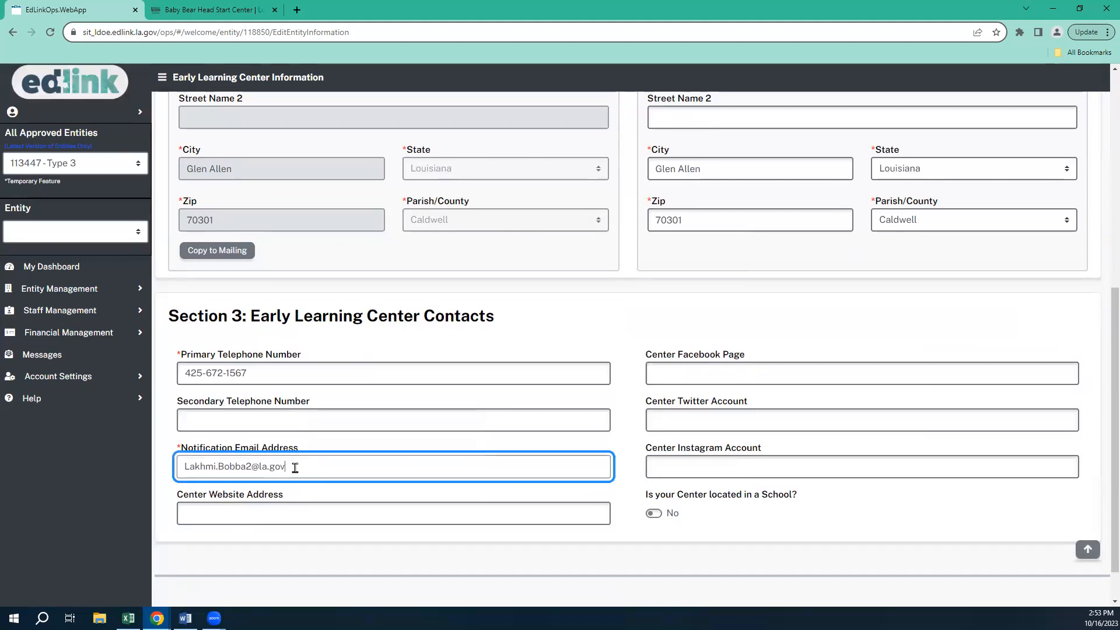
click(303, 508)
scroll(298, 409, up, 7)
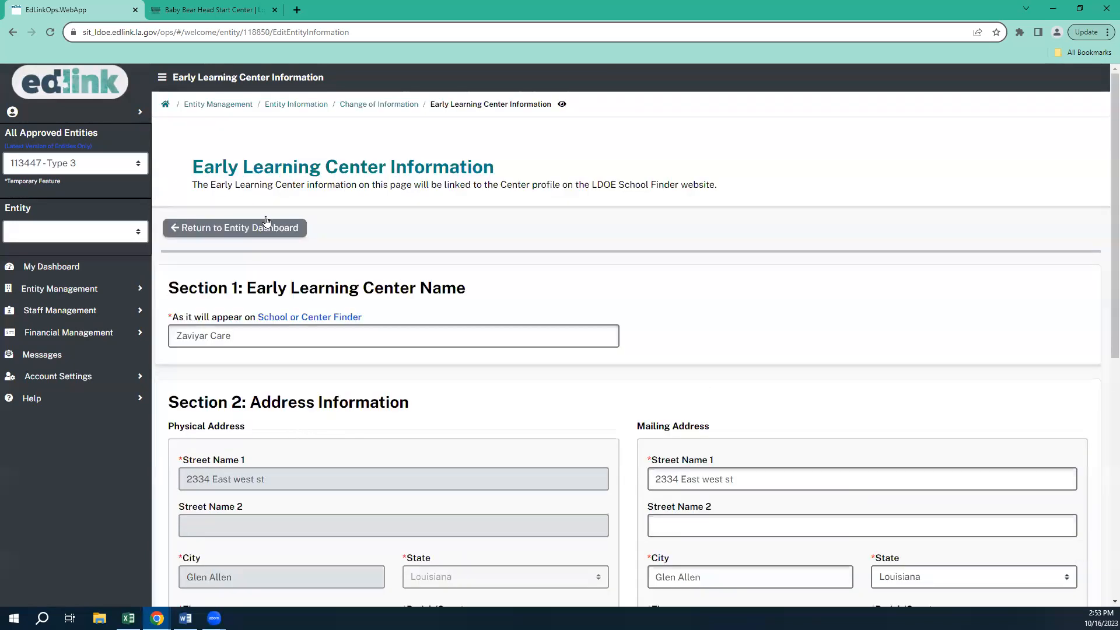
click(234, 11)
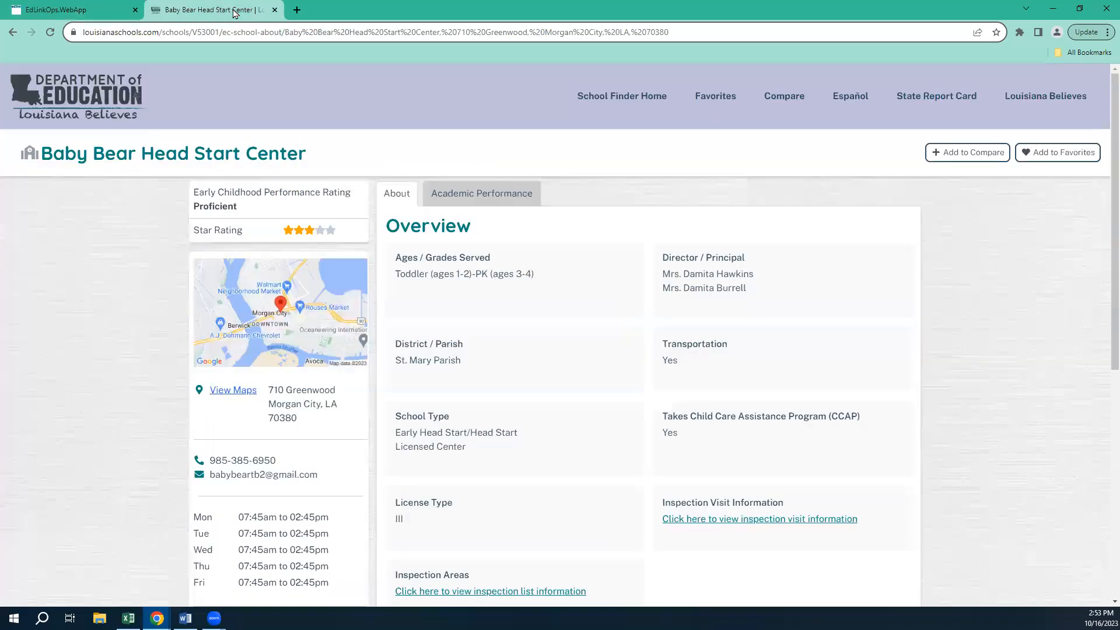
click(275, 11)
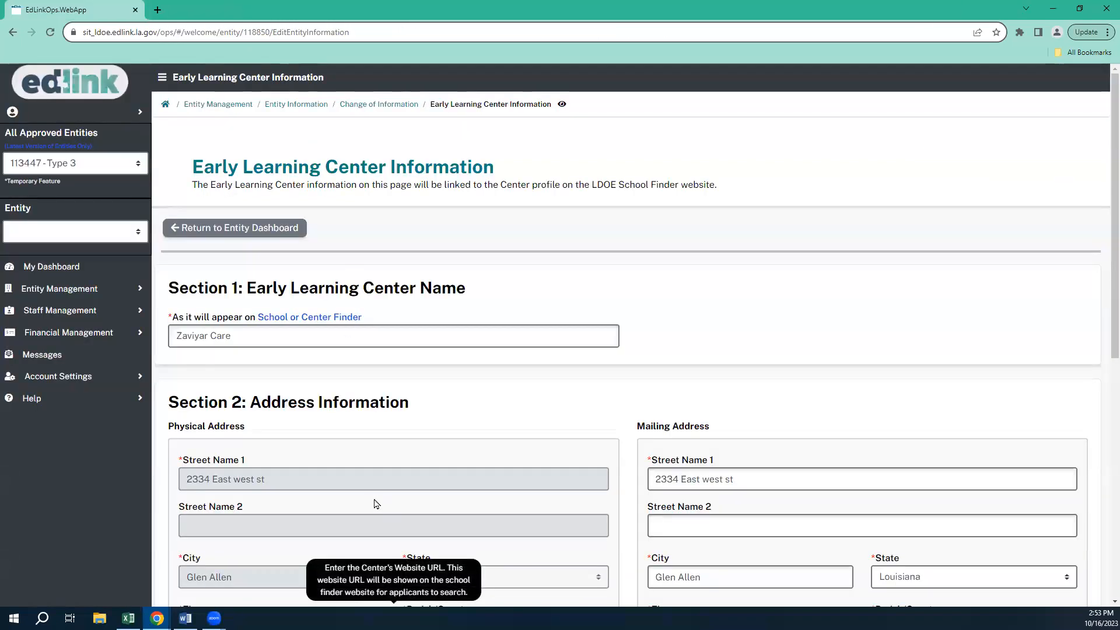
Step: Save the early learning center information and continue to Services and Hours
scroll(401, 501, down, 8)
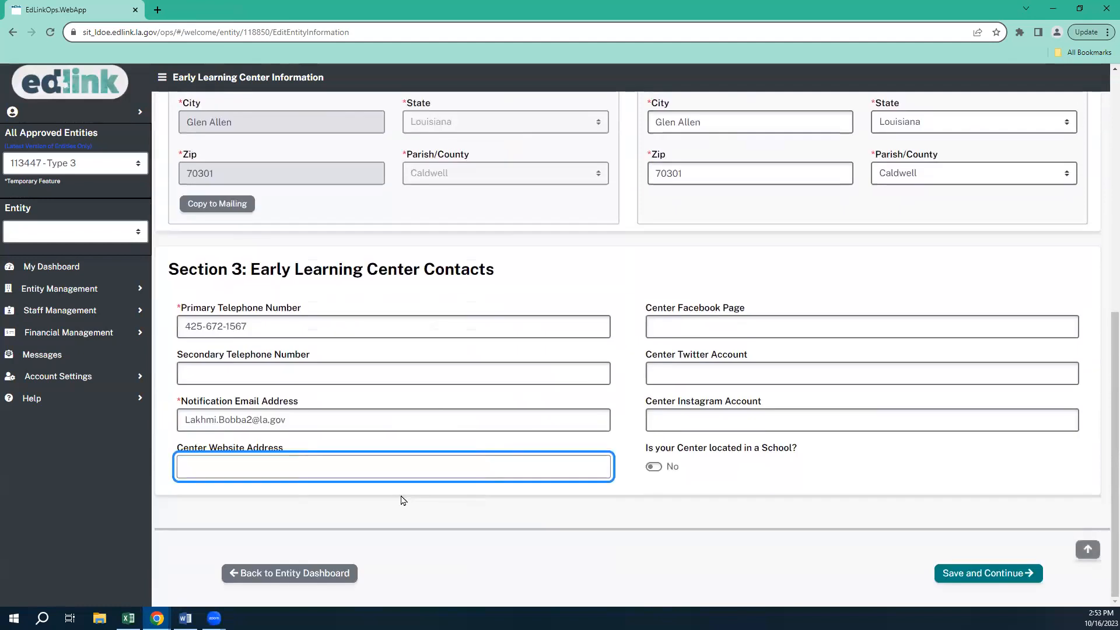
click(567, 508)
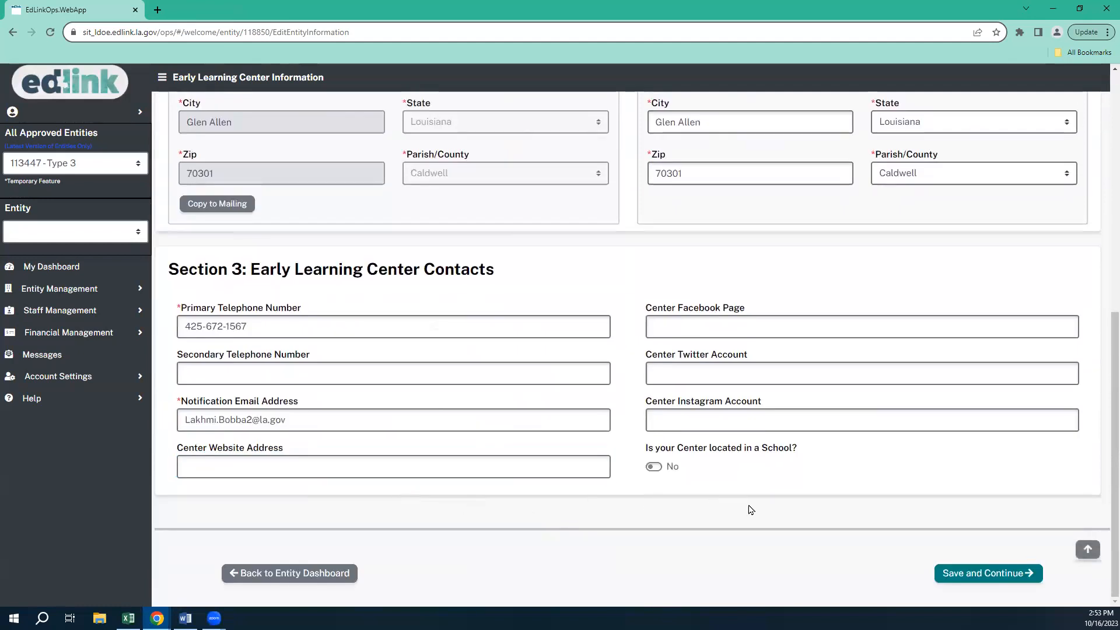
click(946, 575)
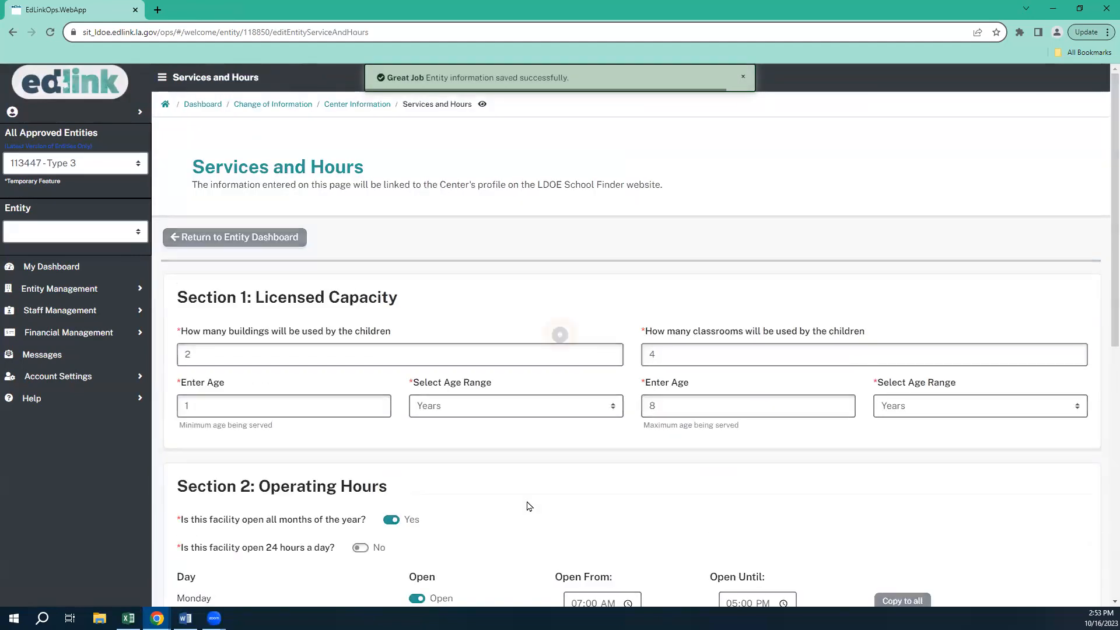
Step: Set the age unit of the minimum age served to Months in the Licensed Capacity section
scroll(527, 505, down, 2)
scroll(528, 490, up, 2)
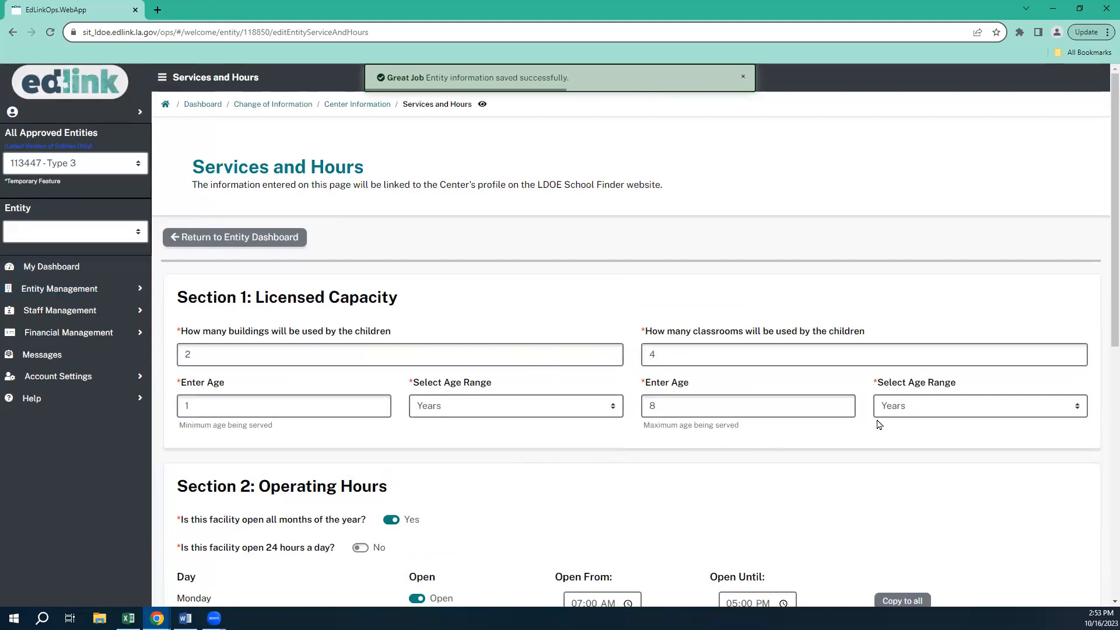
scroll(1102, 248, down, 1)
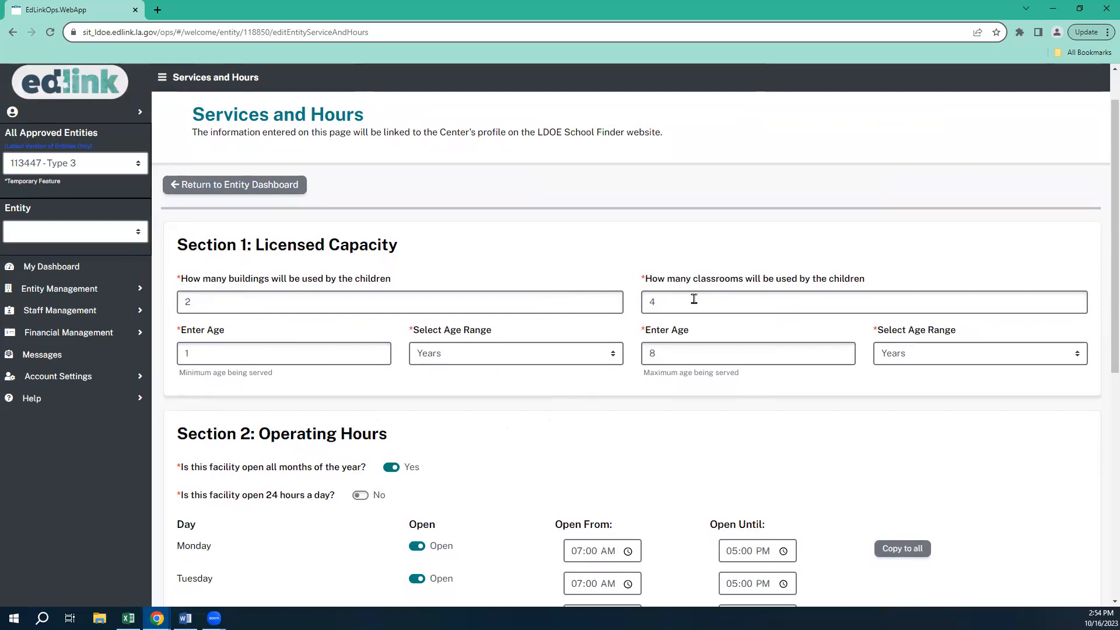
click(575, 360)
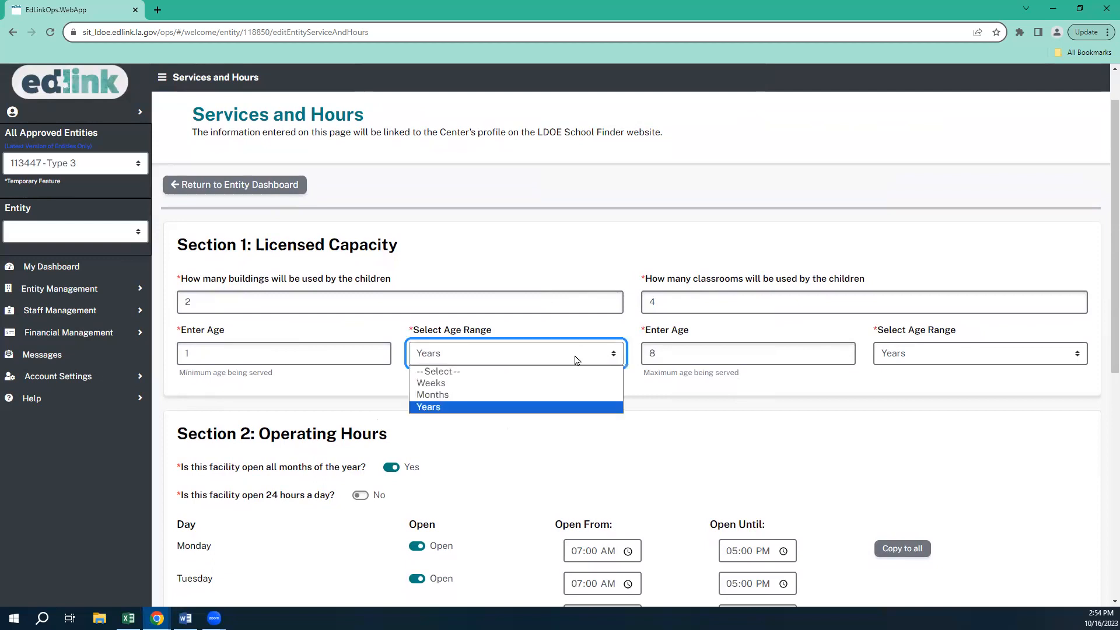
click(522, 395)
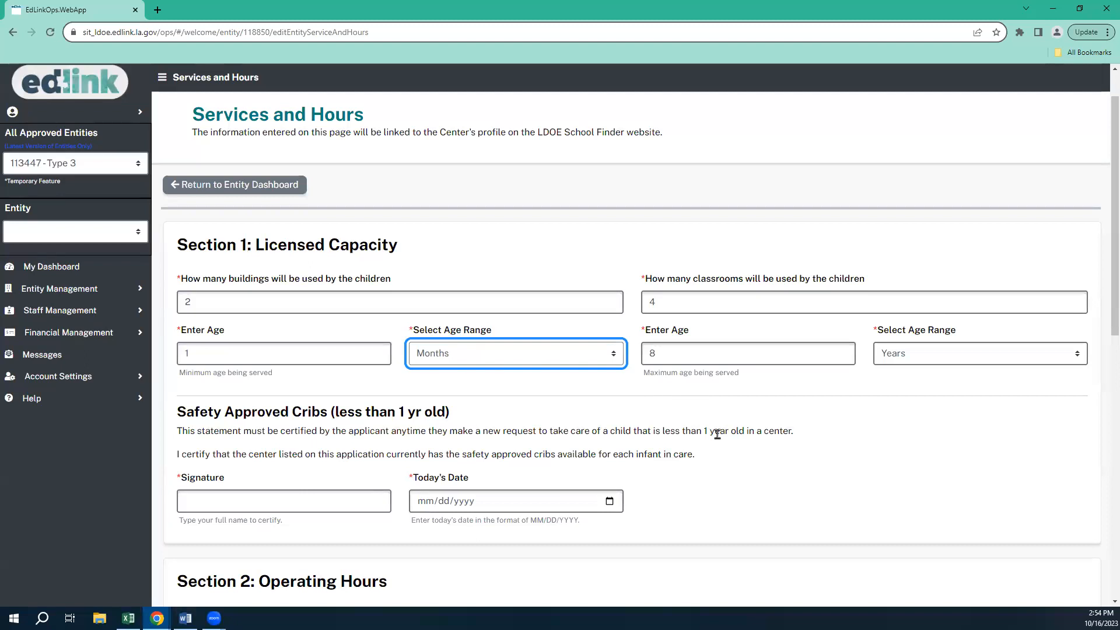
Step: Review the crib certification, operating hours and additional services, and save the page to continue to Rates and Fees
scroll(718, 435, down, 2)
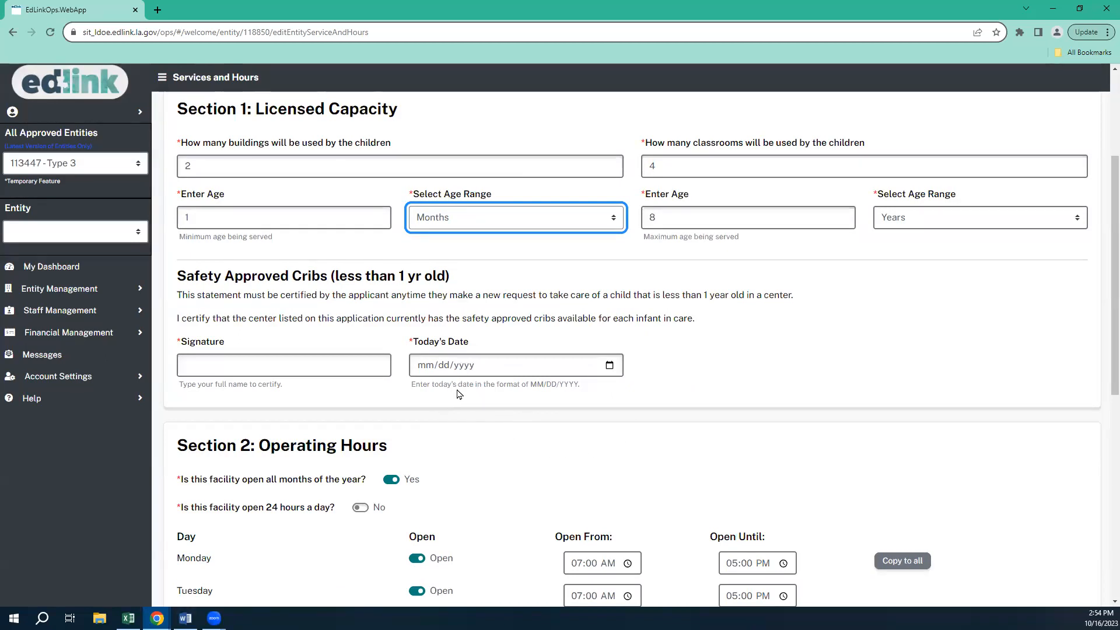
scroll(483, 397, down, 5)
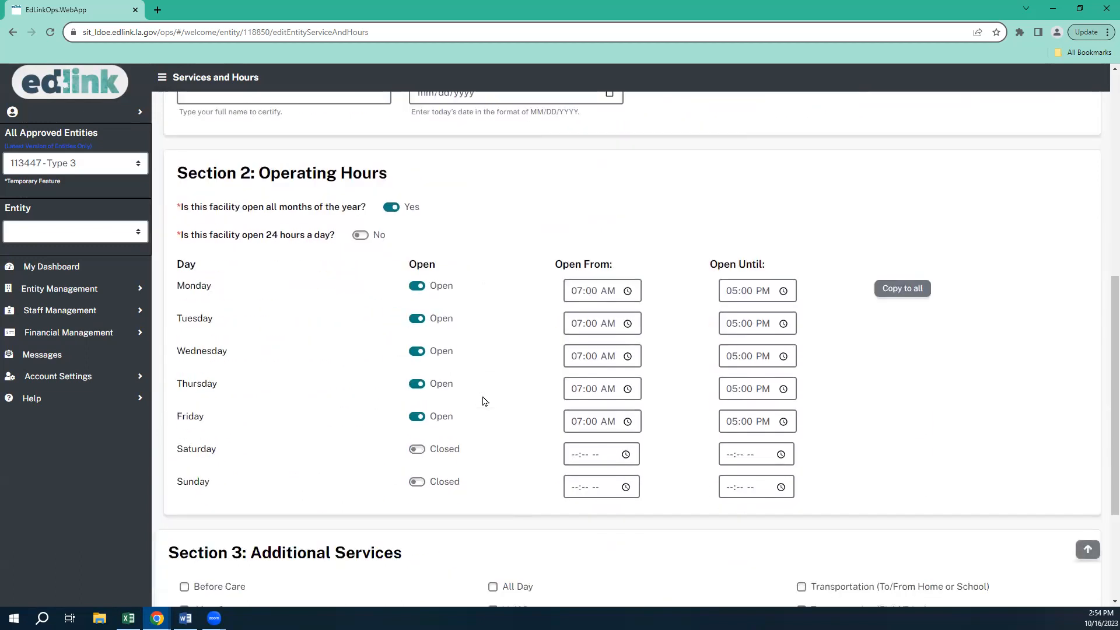
scroll(483, 401, down, 3)
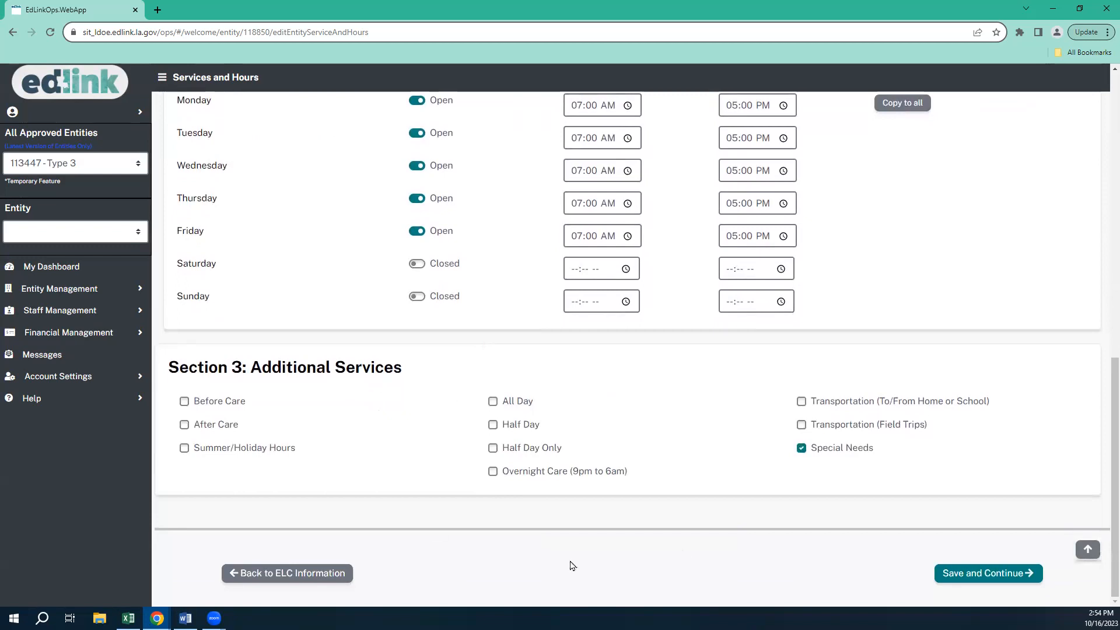
click(946, 572)
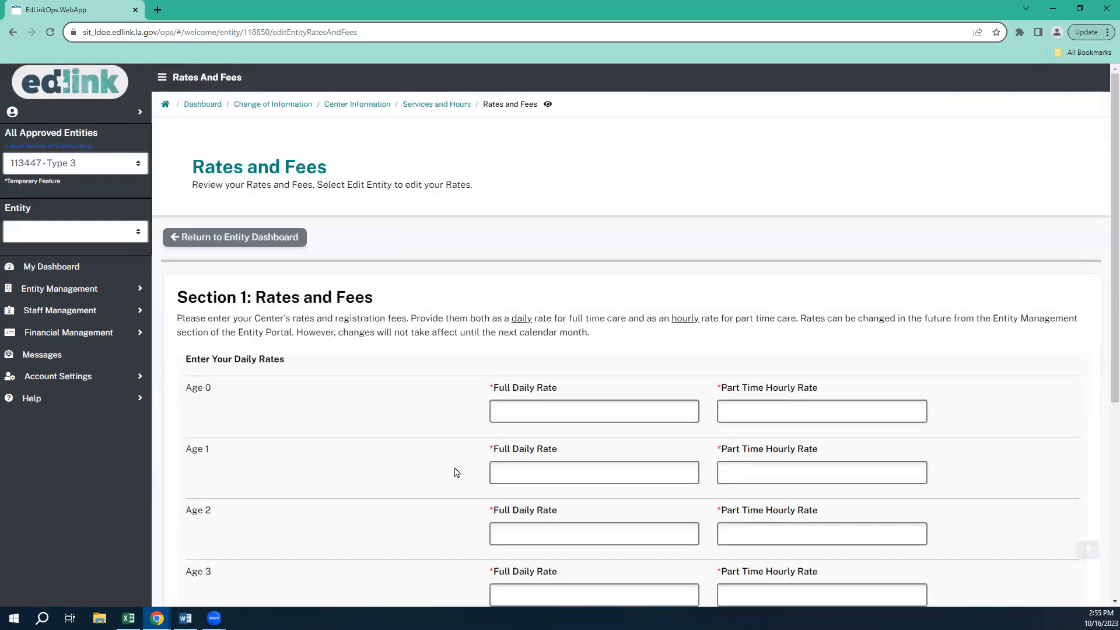
Step: Set the full daily rate and part time hourly rate to 1 for Age 0, Age 1 and Age 2
scroll(457, 472, down, 2)
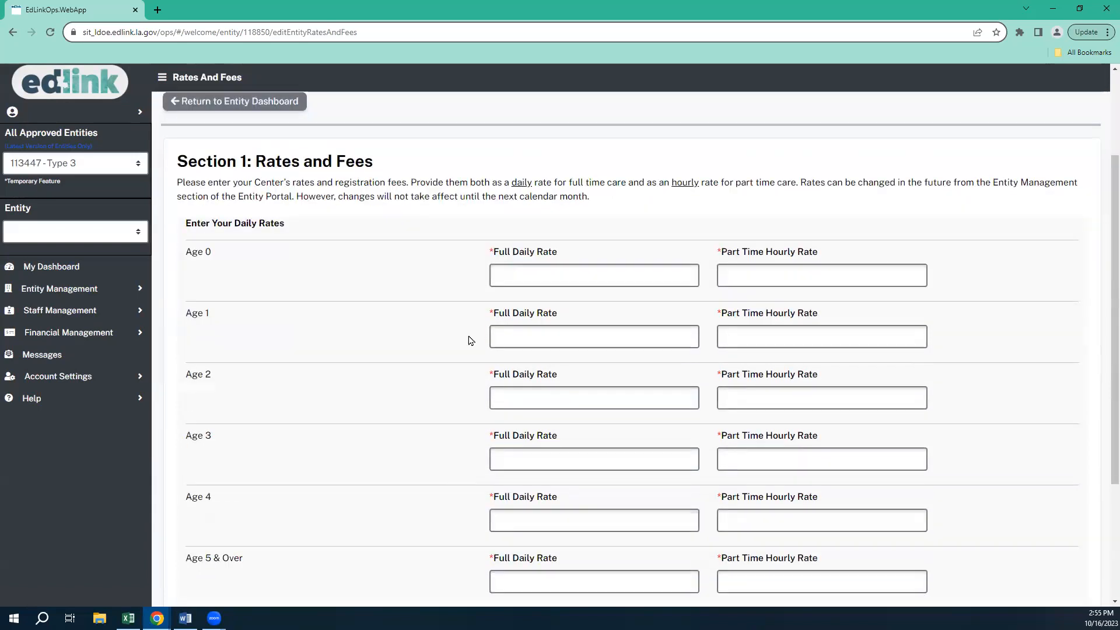
click(520, 277)
text(1)
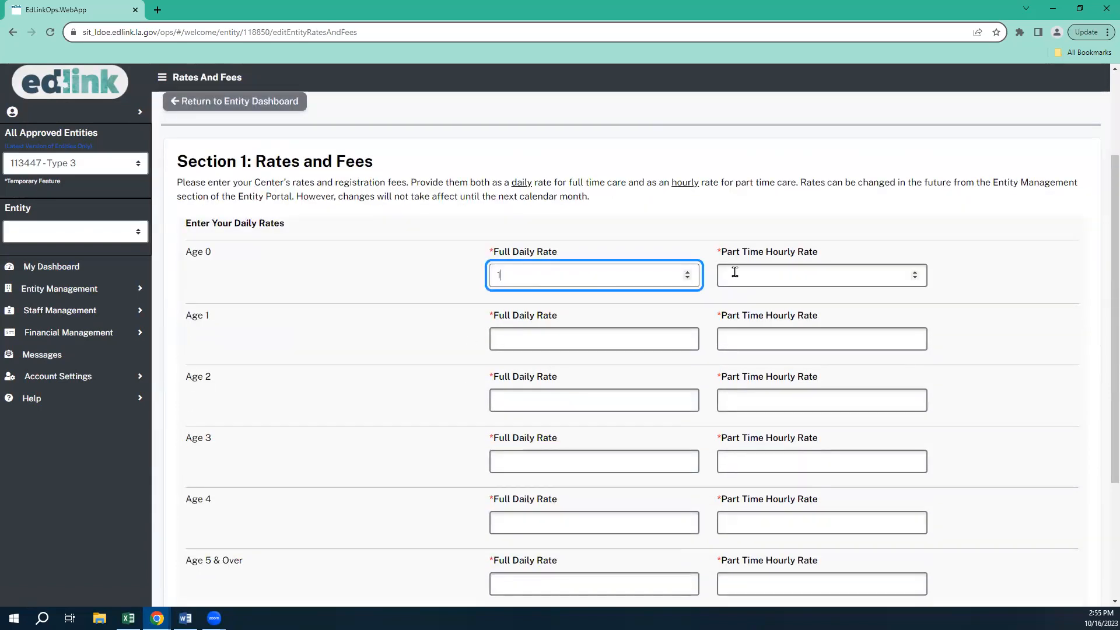
click(734, 274)
text(1)
click(734, 341)
text(1)
click(525, 339)
text(1)
click(516, 401)
text(1)
click(734, 403)
text(1)
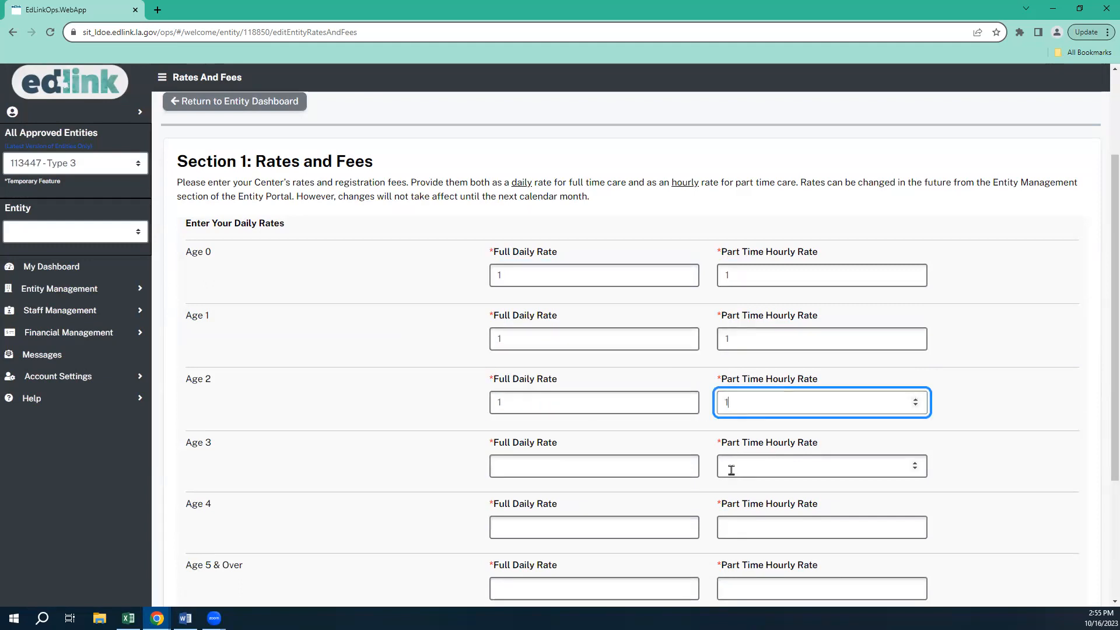
Step: Set the full daily and part time hourly rates to 1 for Age 3, Age 4 and Age 5 & Over
click(729, 466)
text(1)
click(507, 465)
text(1)
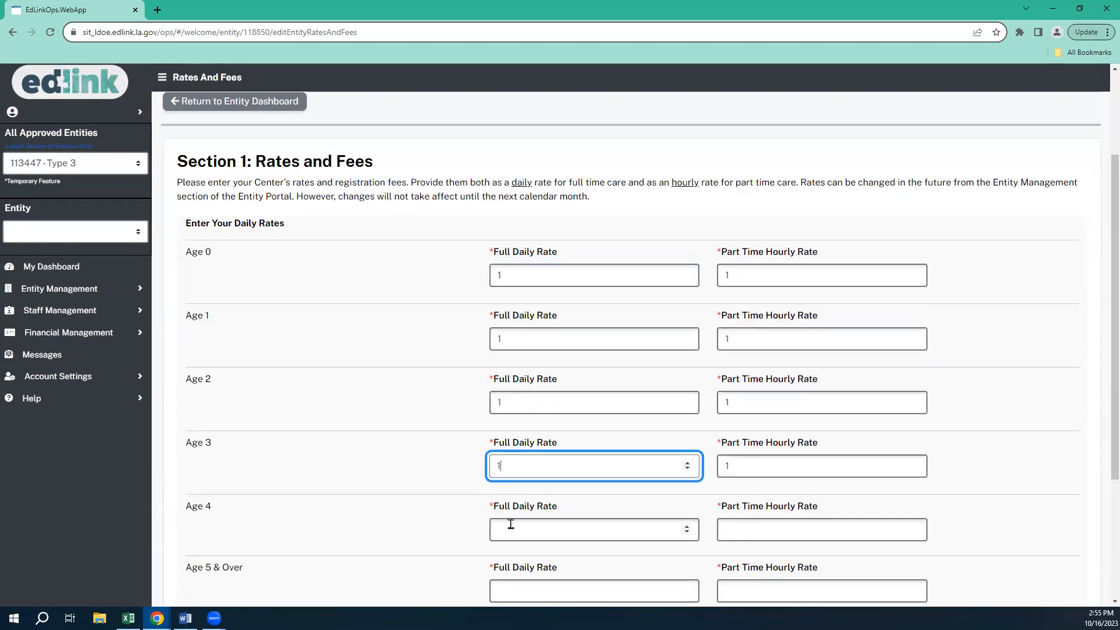
click(511, 528)
text(1)
click(746, 531)
text(1)
scroll(676, 519, down, 3)
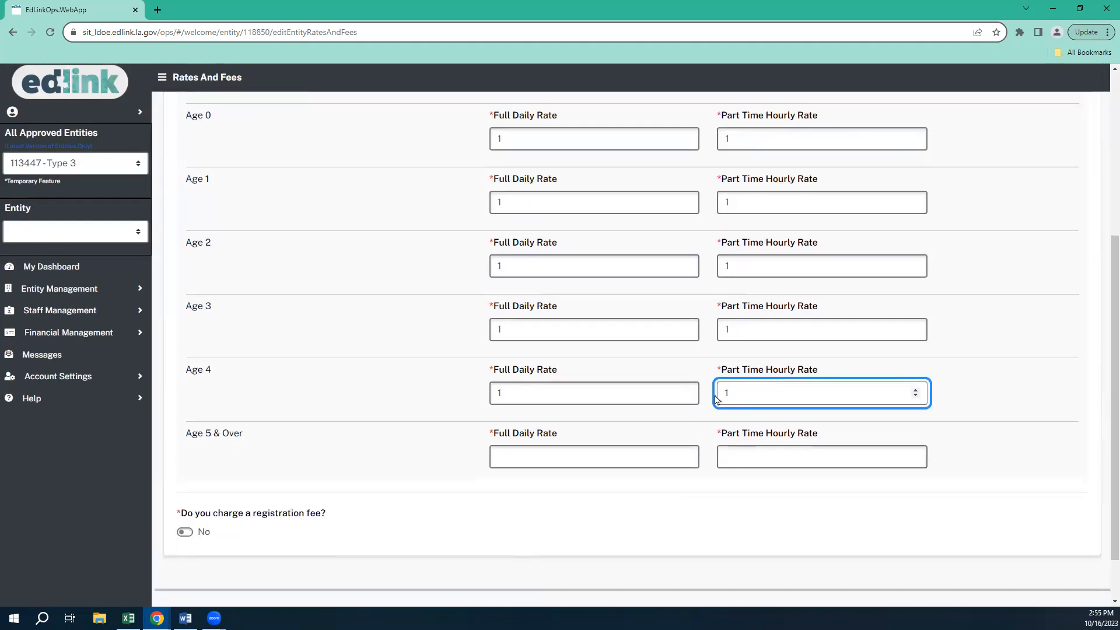
click(729, 455)
text(1)
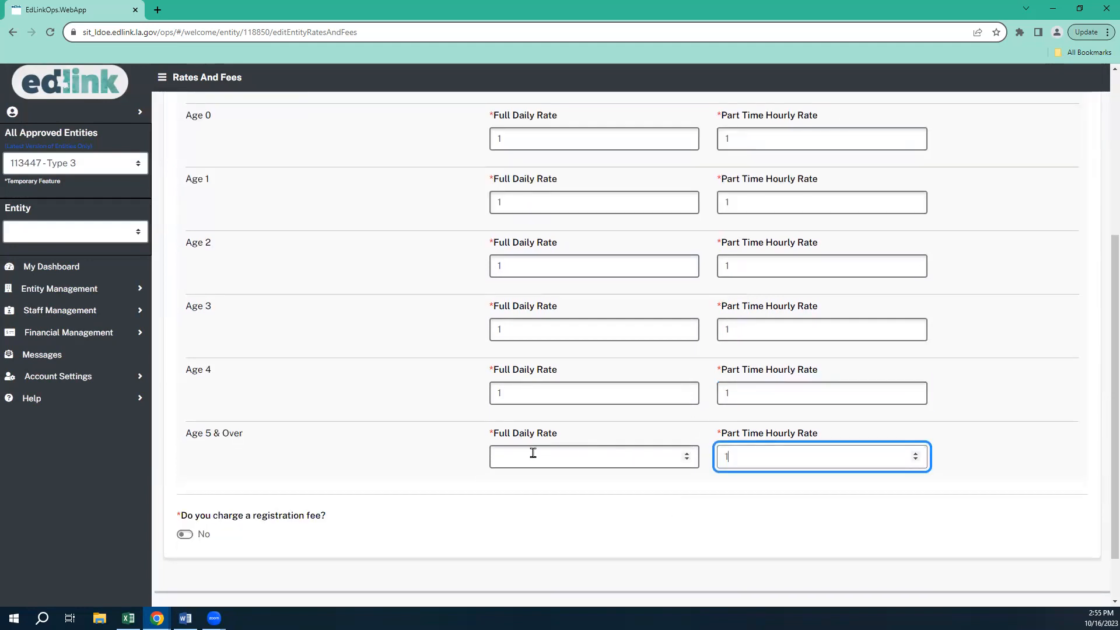
click(519, 453)
text(1)
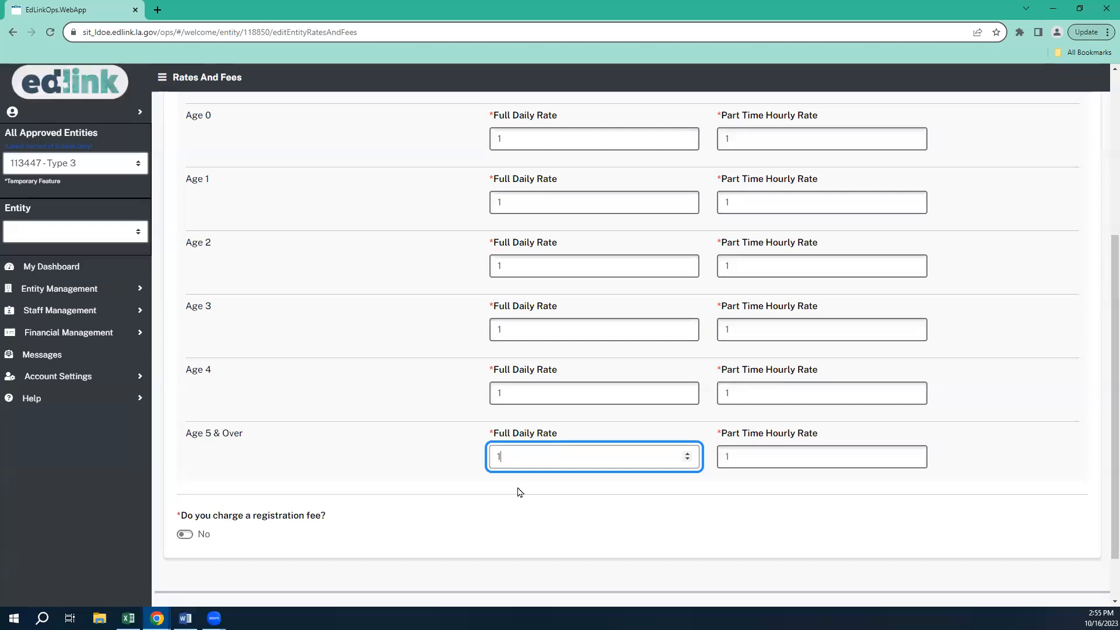
click(519, 491)
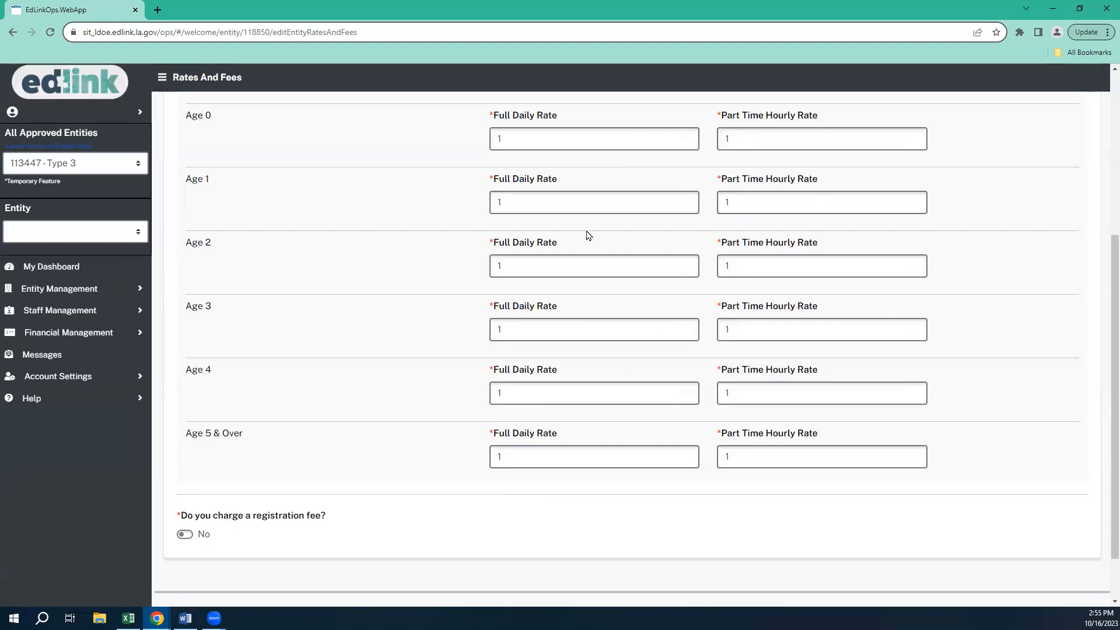
Step: Indicate that a registration fee is charged and set the registration fee to 75
scroll(363, 489, down, 1)
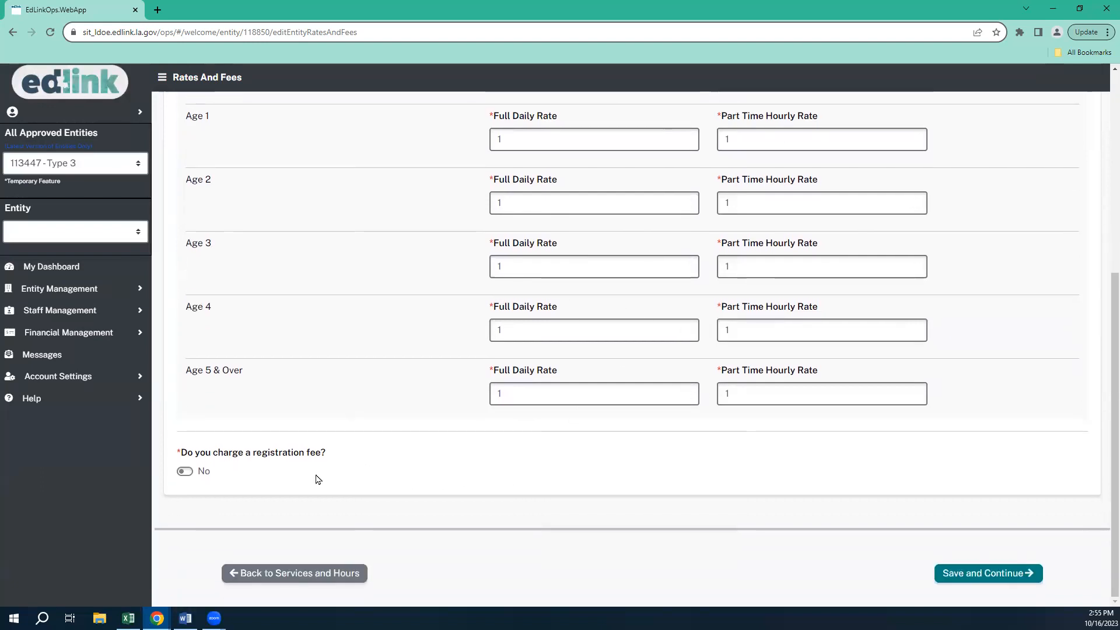
click(185, 472)
scroll(453, 461, down, 1)
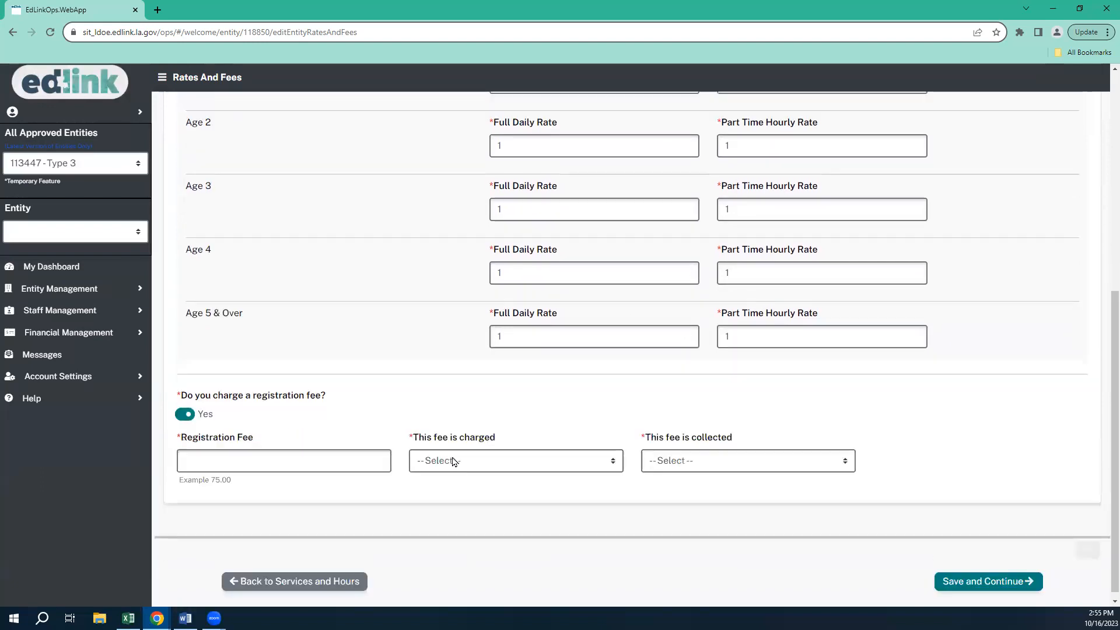
click(379, 453)
text(-1)
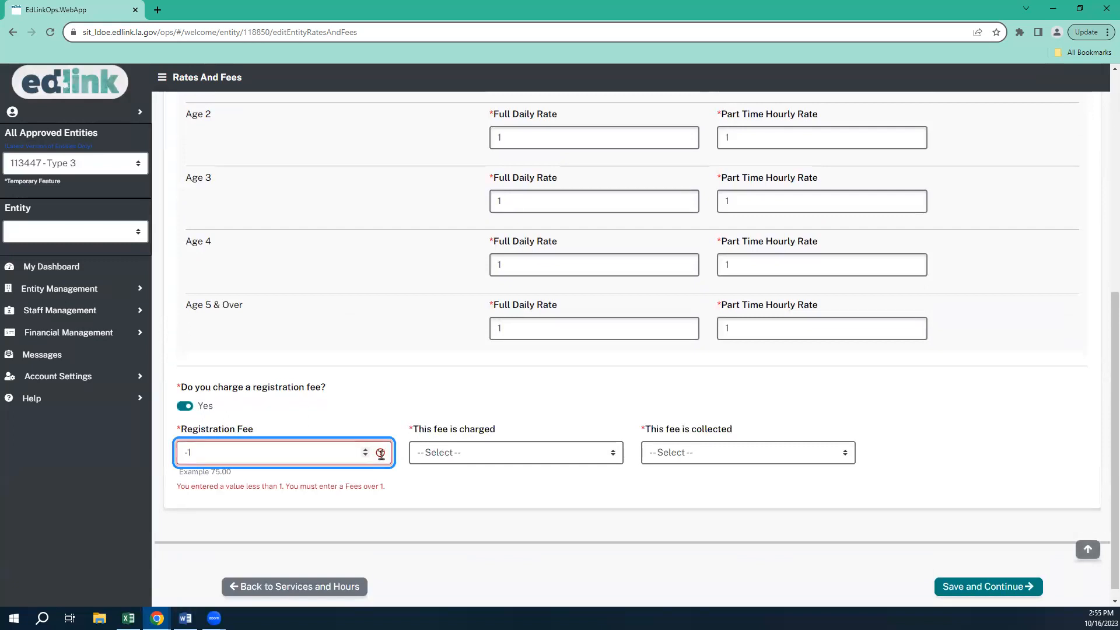
double_click(221, 454)
click(213, 453)
key(BackSpace)
key(BackSpace)
text(75)
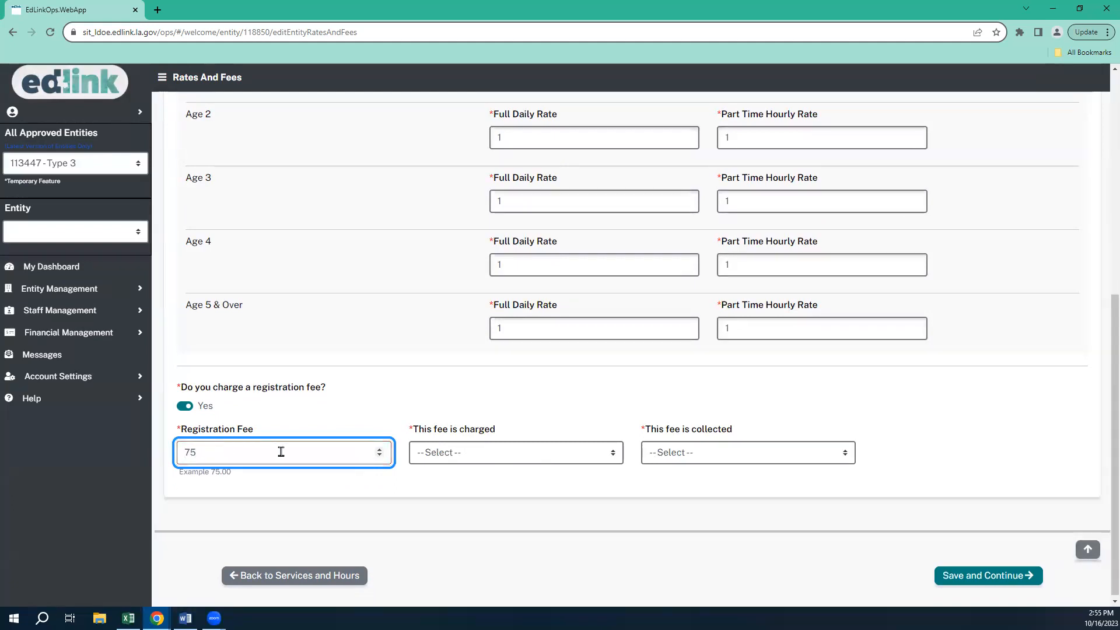
Step: Set the registration fee as charged Per Child and collected Annually, and save the page to continue to Document Upload
click(473, 456)
click(470, 482)
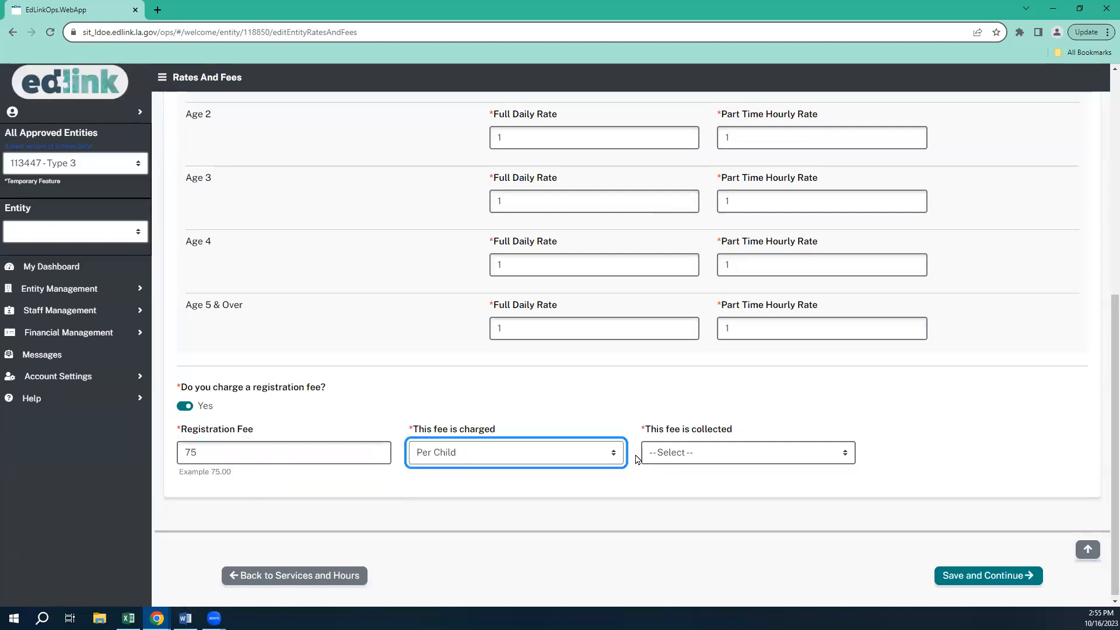
click(670, 459)
click(668, 482)
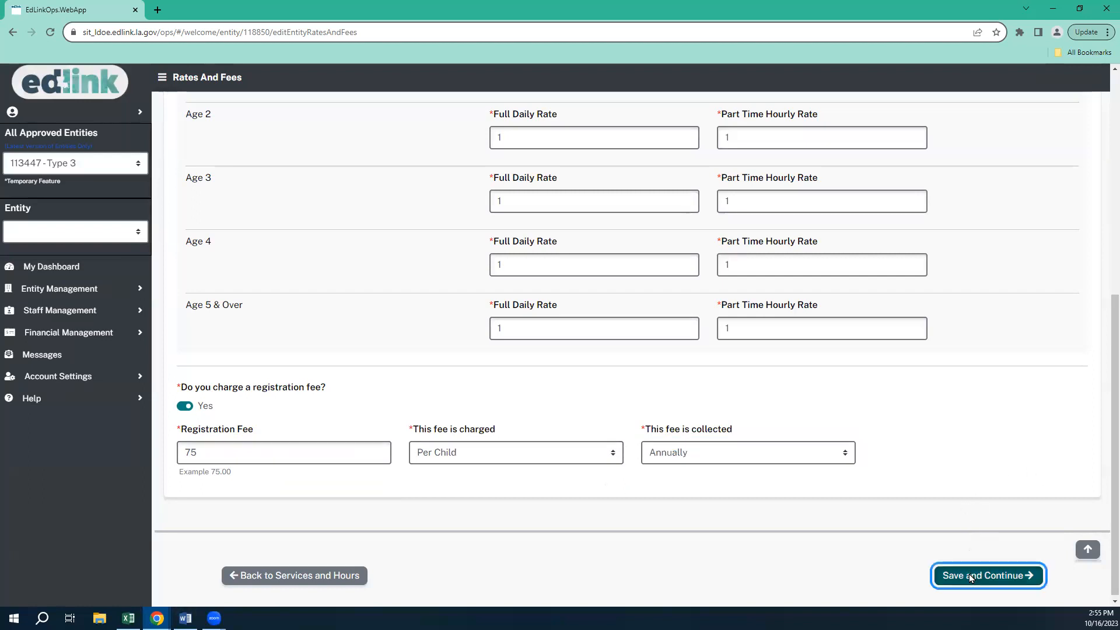
click(1006, 575)
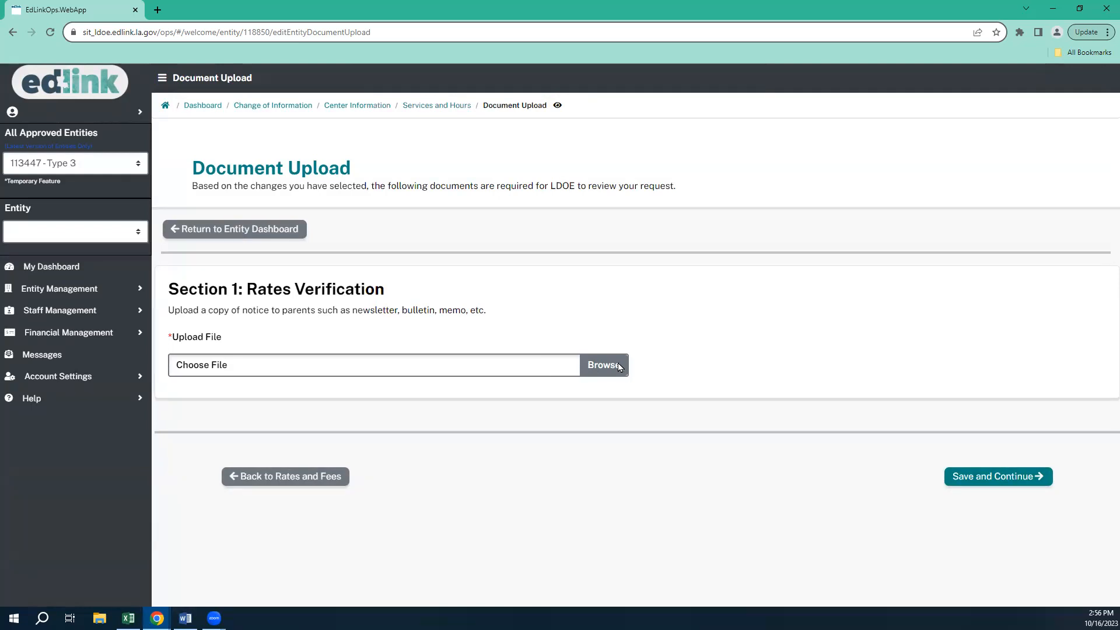
Step: Upload Frequently Asked Questions Kinder ConnectMaster.docx as the rates verification document, and save to continue to the banking information
click(619, 368)
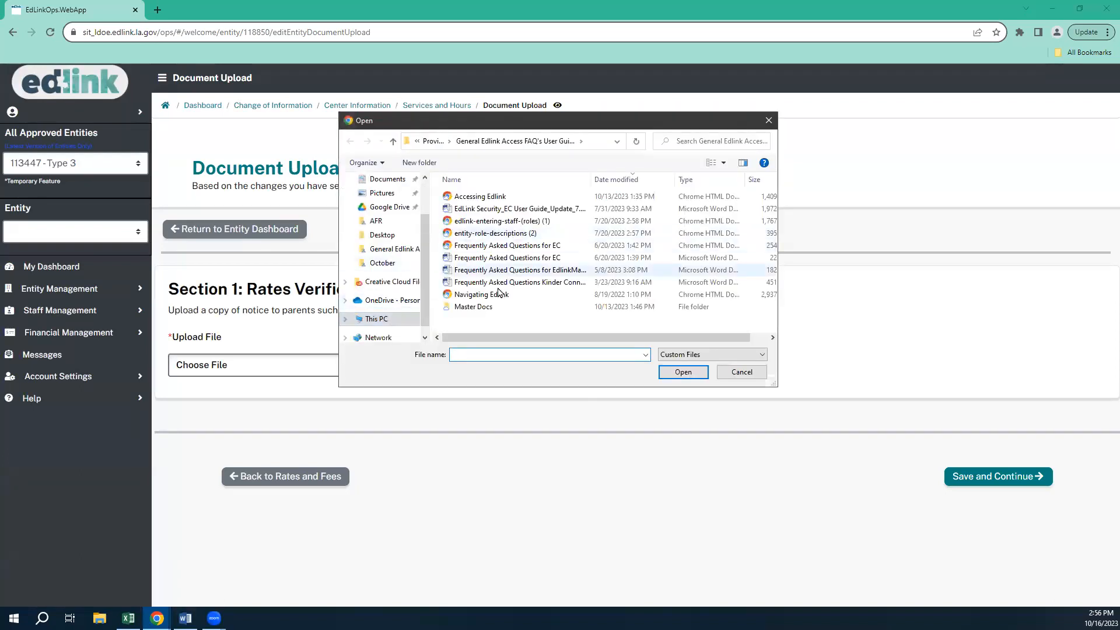
click(470, 282)
click(690, 375)
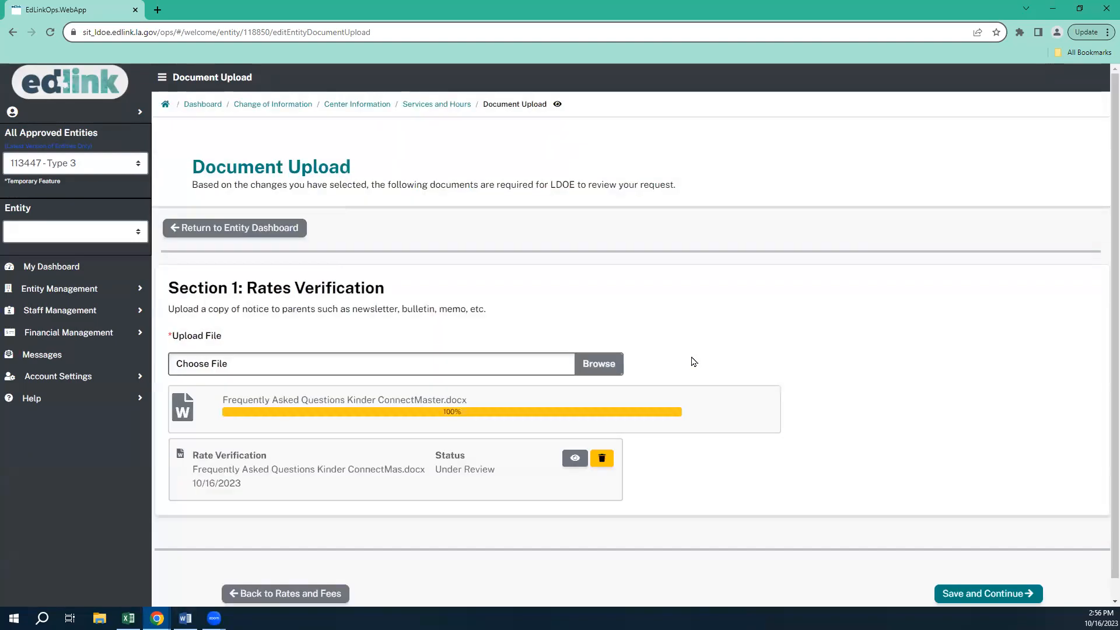
scroll(729, 399, down, 1)
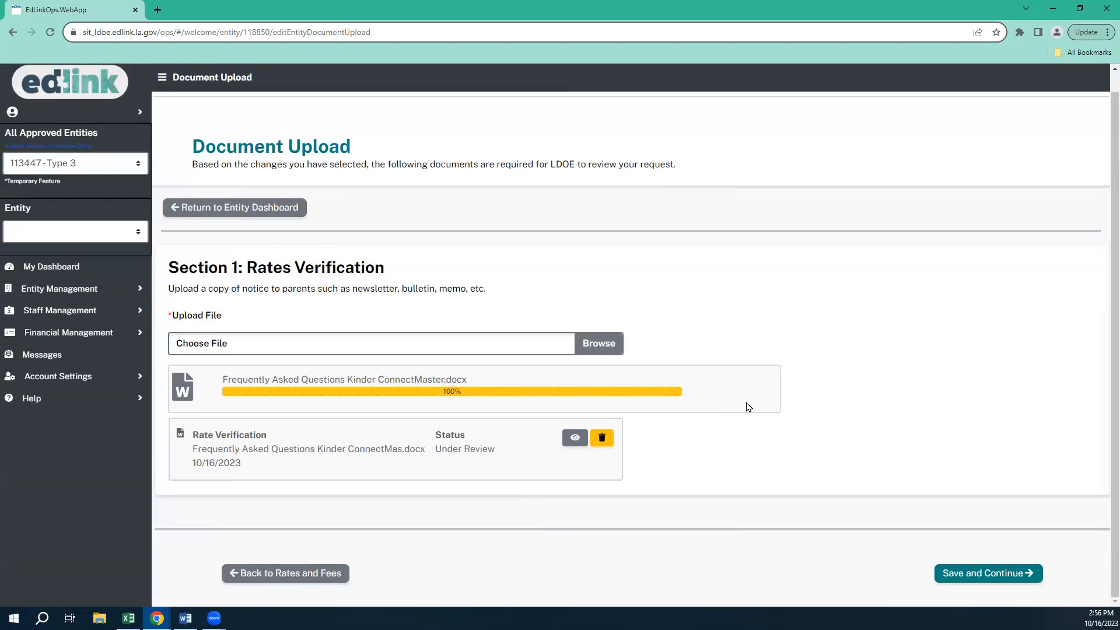
click(970, 551)
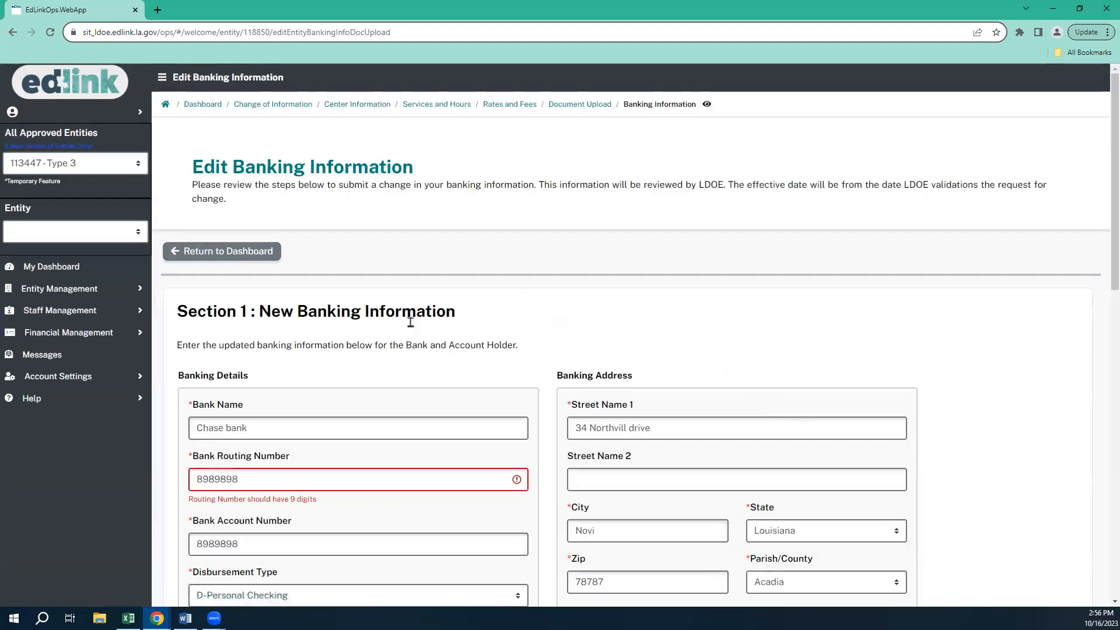
Step: Replace the bank name with a placeholder string of capital D letters and enter a new nine-digit bank routing number
scroll(419, 315, down, 2)
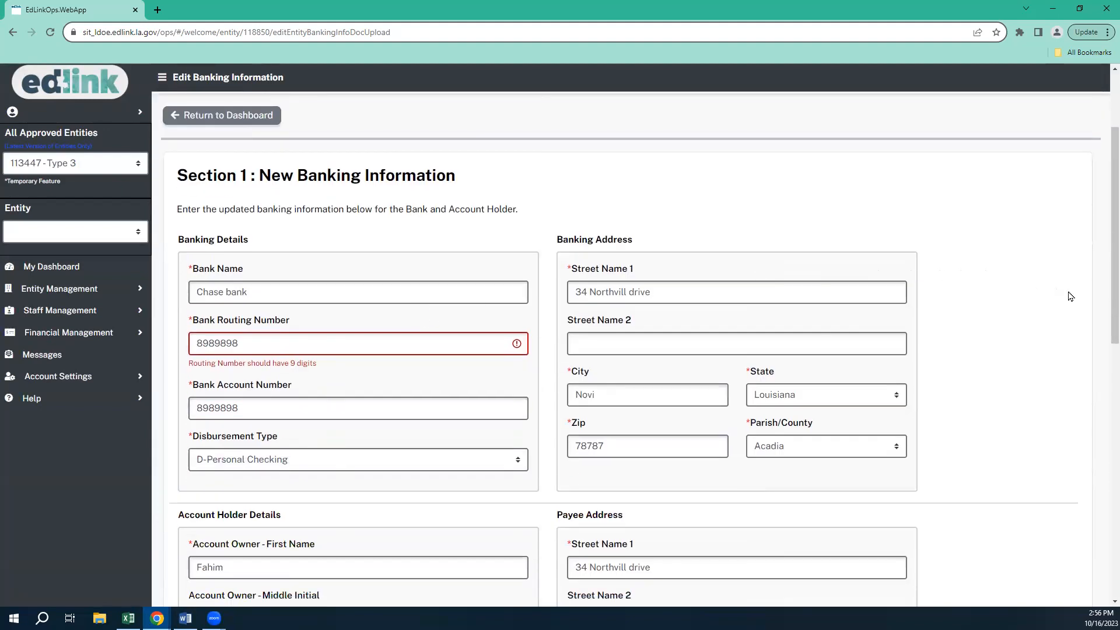
scroll(1104, 268, up, 1)
scroll(1104, 256, up, 1)
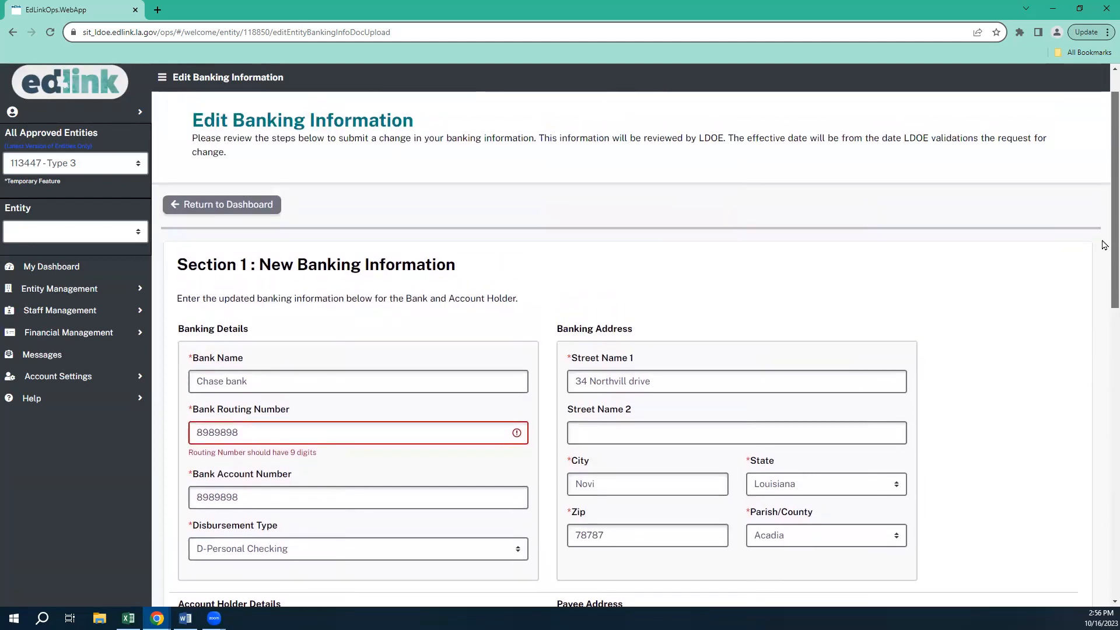
scroll(1104, 248, down, 1)
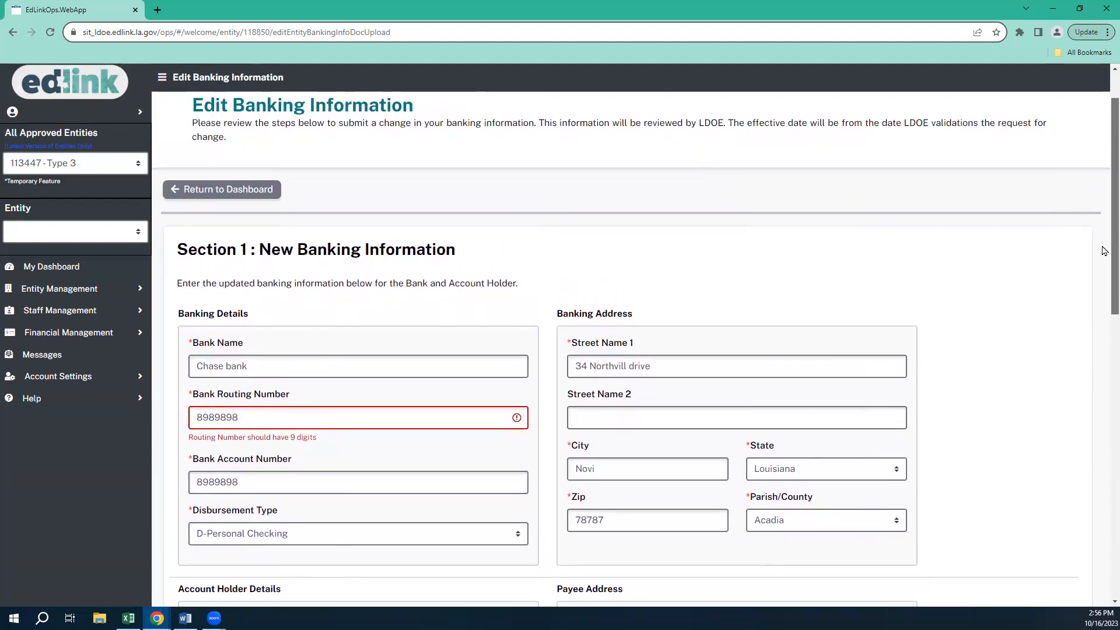
scroll(1104, 249, up, 1)
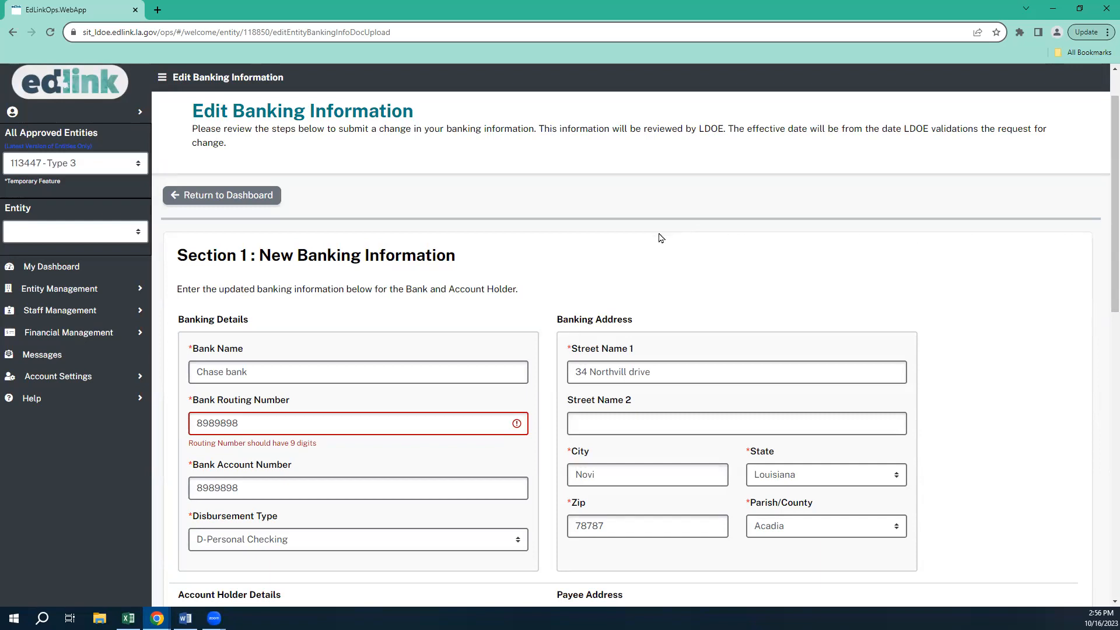
triple_click(256, 371)
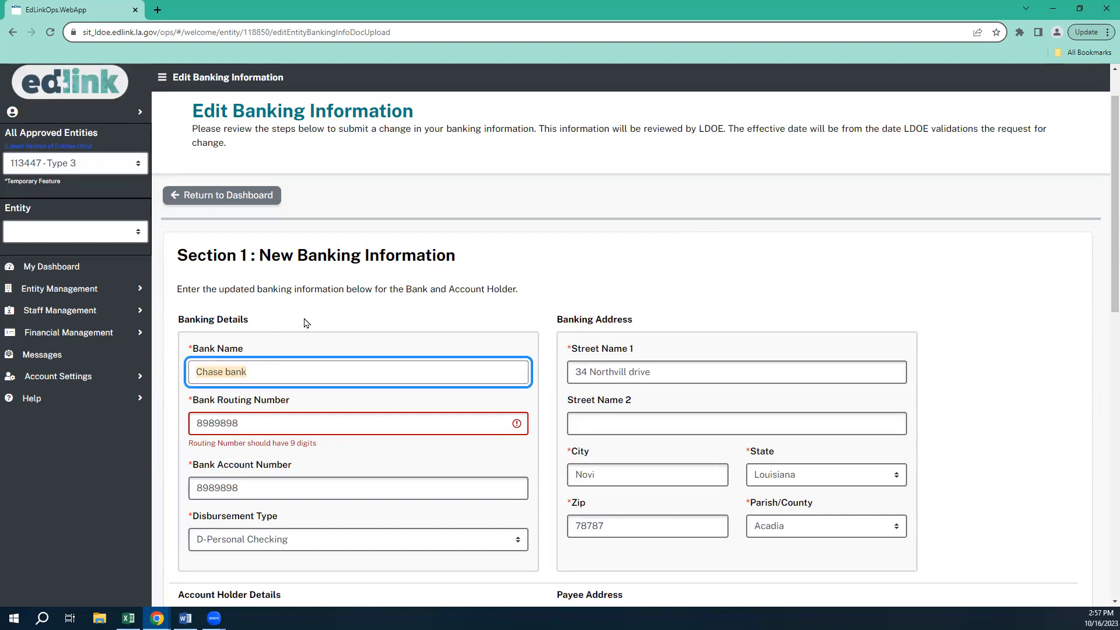
text(DDDDDDDDDDDDDDDDDDDDDDDDD)
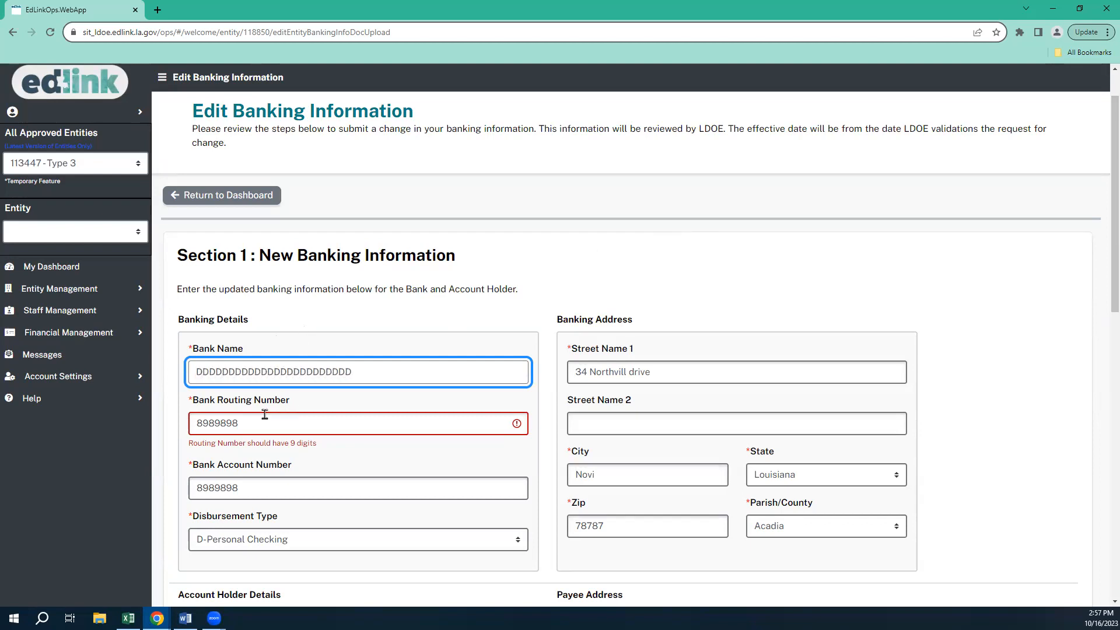
drag(249, 419, 182, 421)
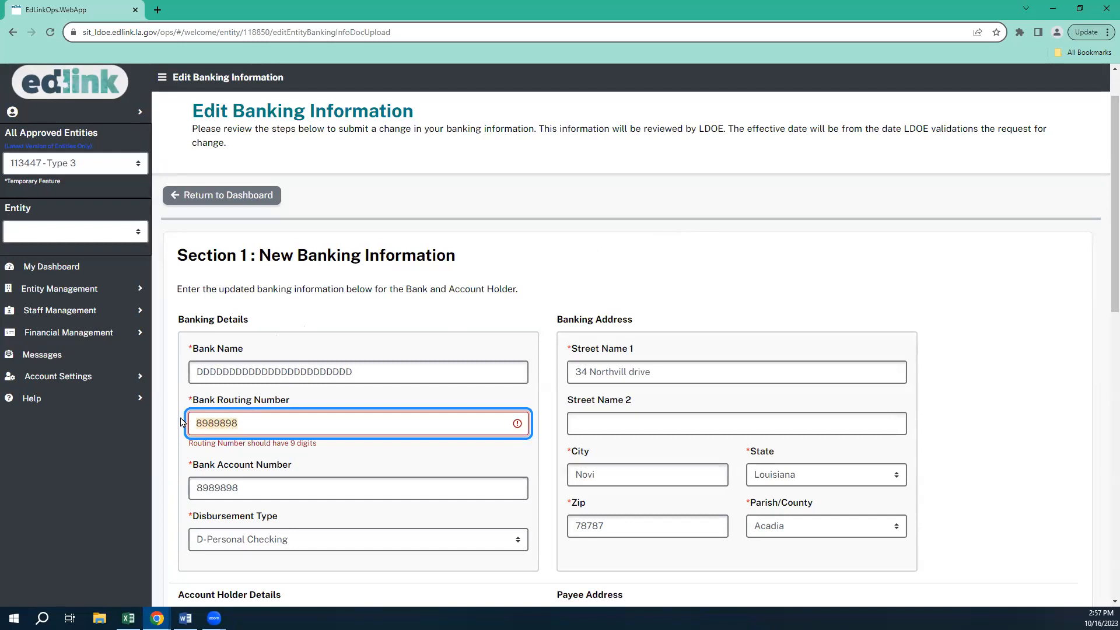
text(888888888)
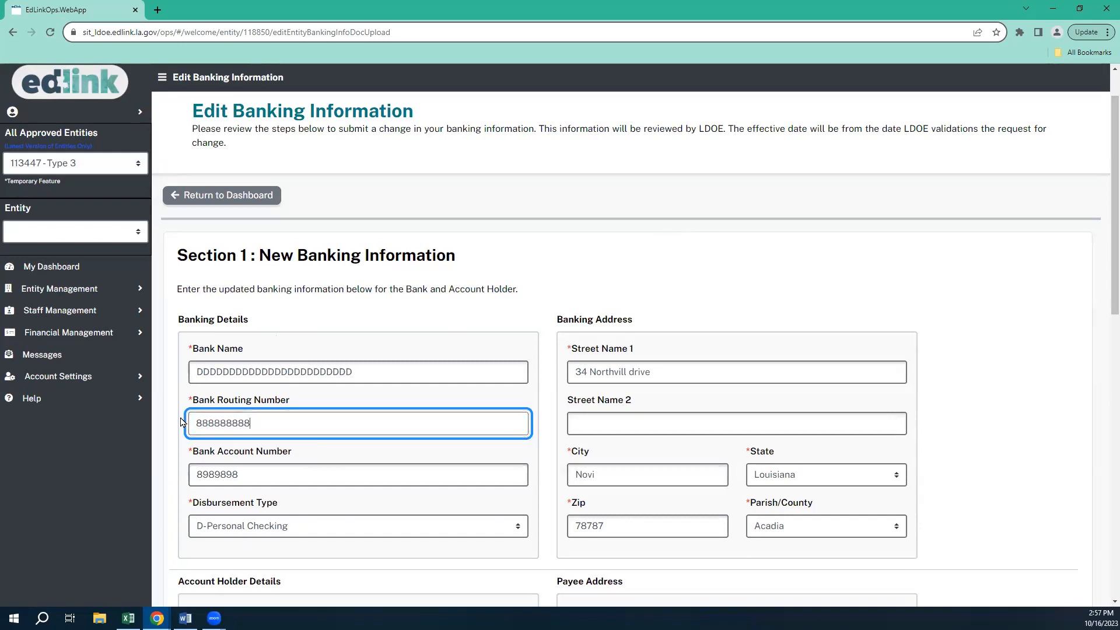
Step: Review the bank account number and choose D-Personal Checking as the disbursement type
click(251, 472)
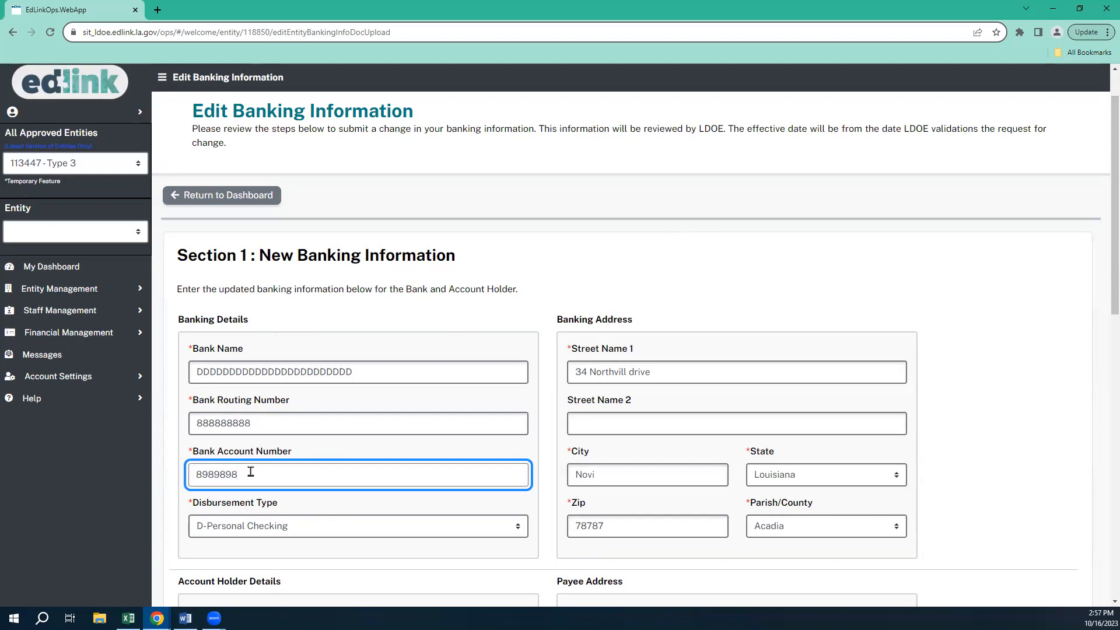
scroll(251, 471, down, 2)
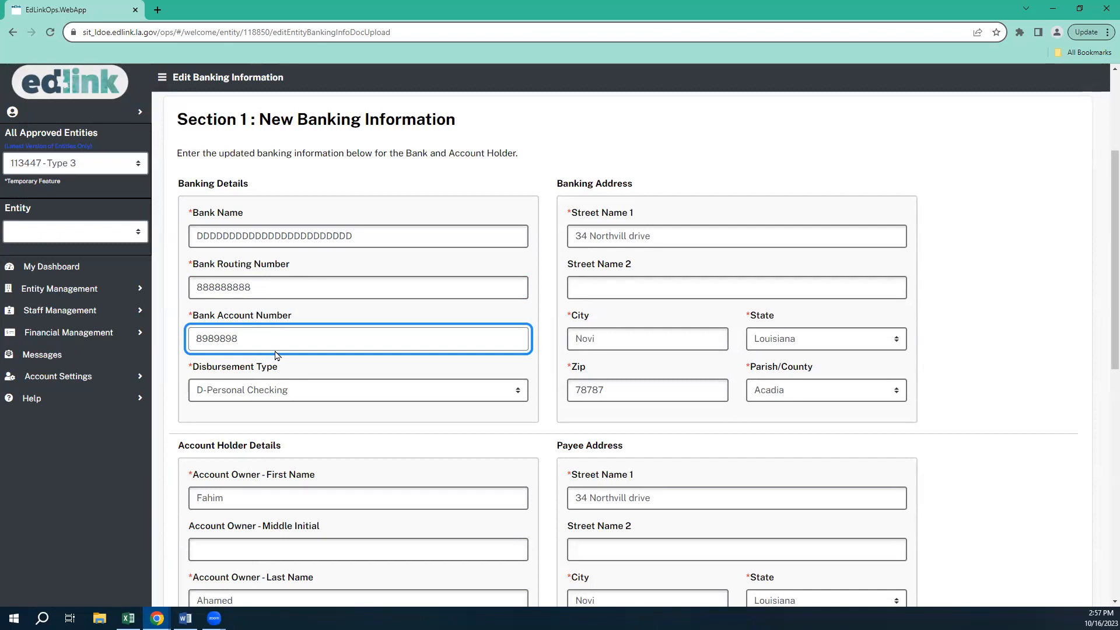
click(263, 394)
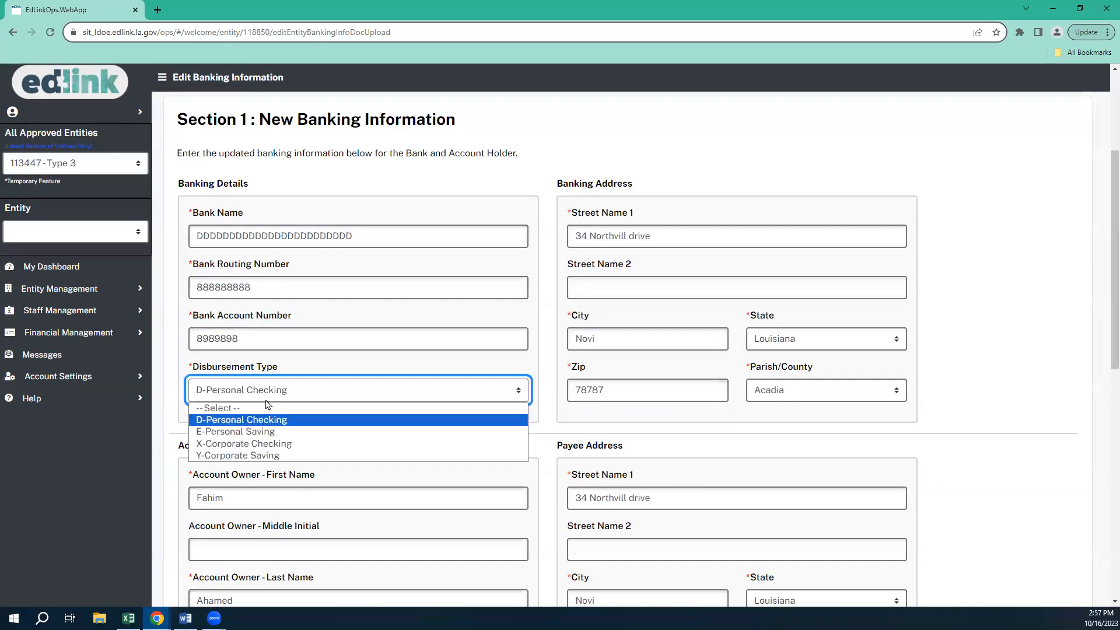
click(316, 418)
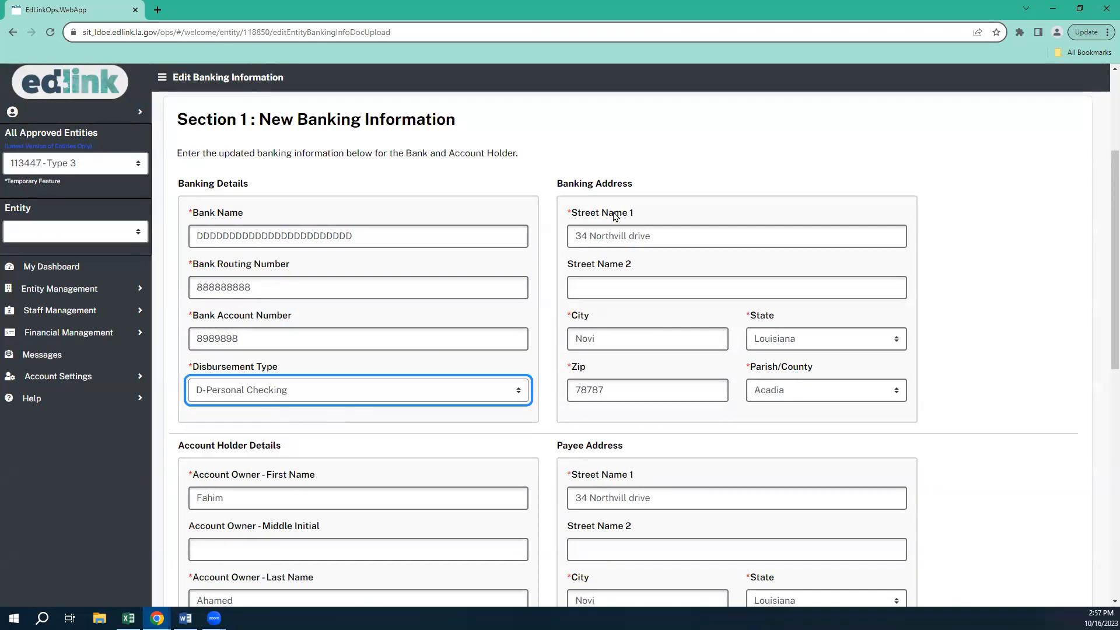
Step: Replace the street name, city and zip code in the Banking Address section with placeholder values
drag(668, 236, 576, 233)
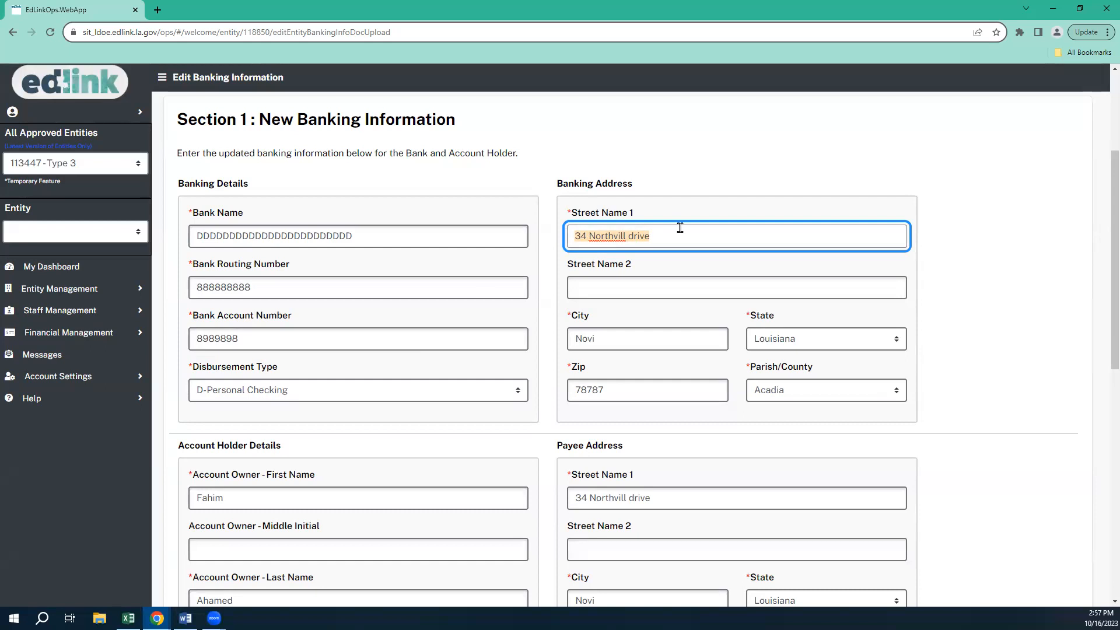
text(11 wwwwwwwwwwwwwwwwwwwwwwwwww)
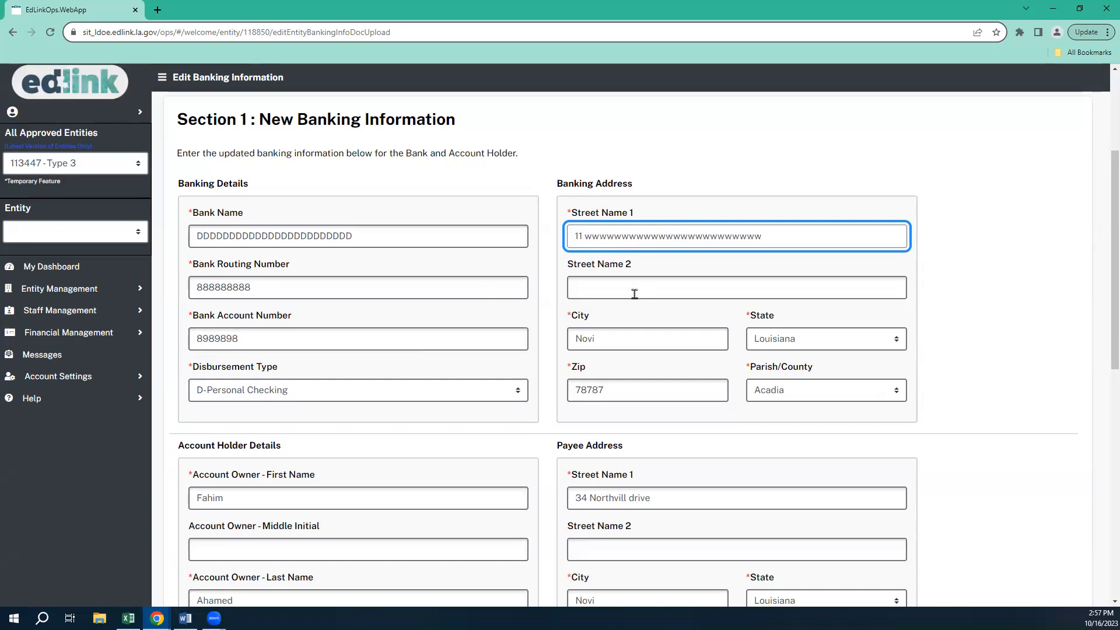
drag(599, 336, 554, 337)
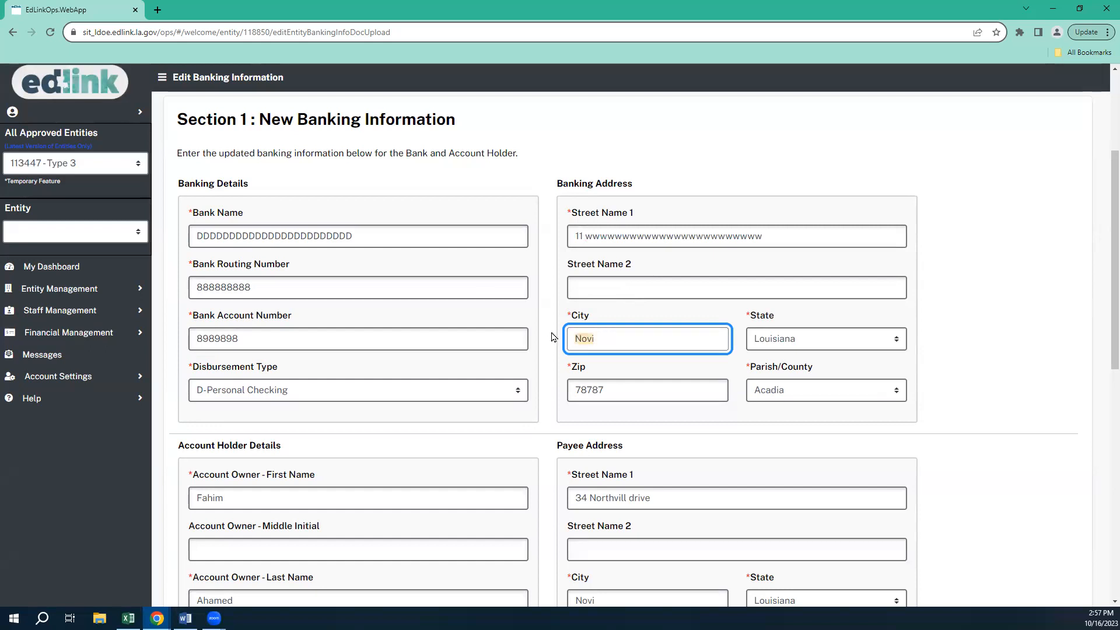
text(ppppppppppppppp)
drag(615, 388, 570, 387)
text(77777)
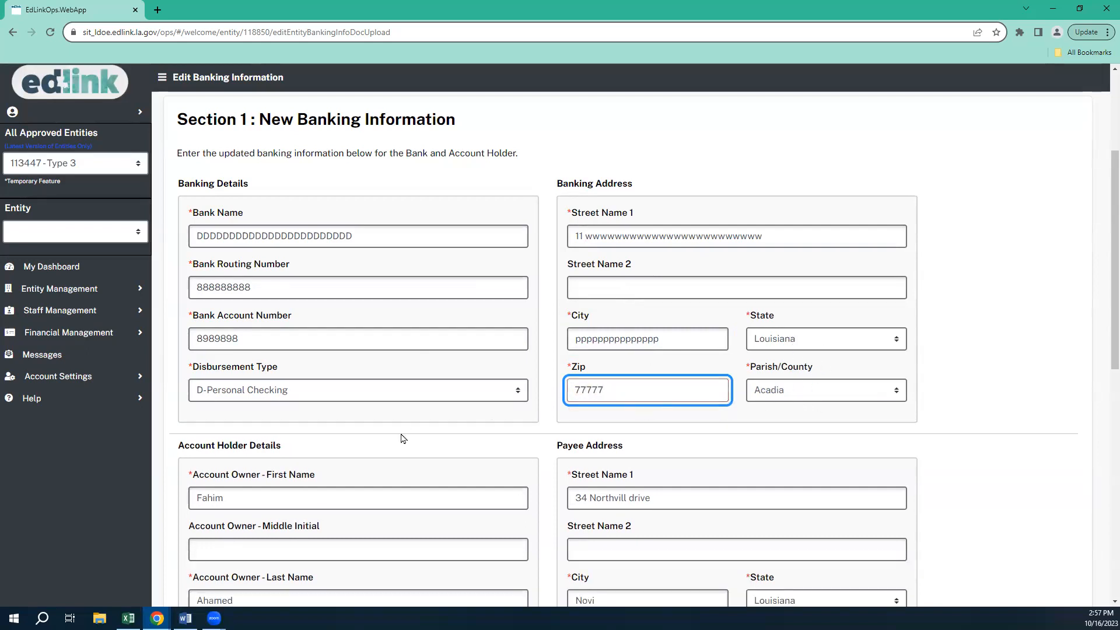
Step: Replace the account owner's first and last names in the Account Holder Details with placeholder strings of repeated letters
scroll(337, 409, down, 5)
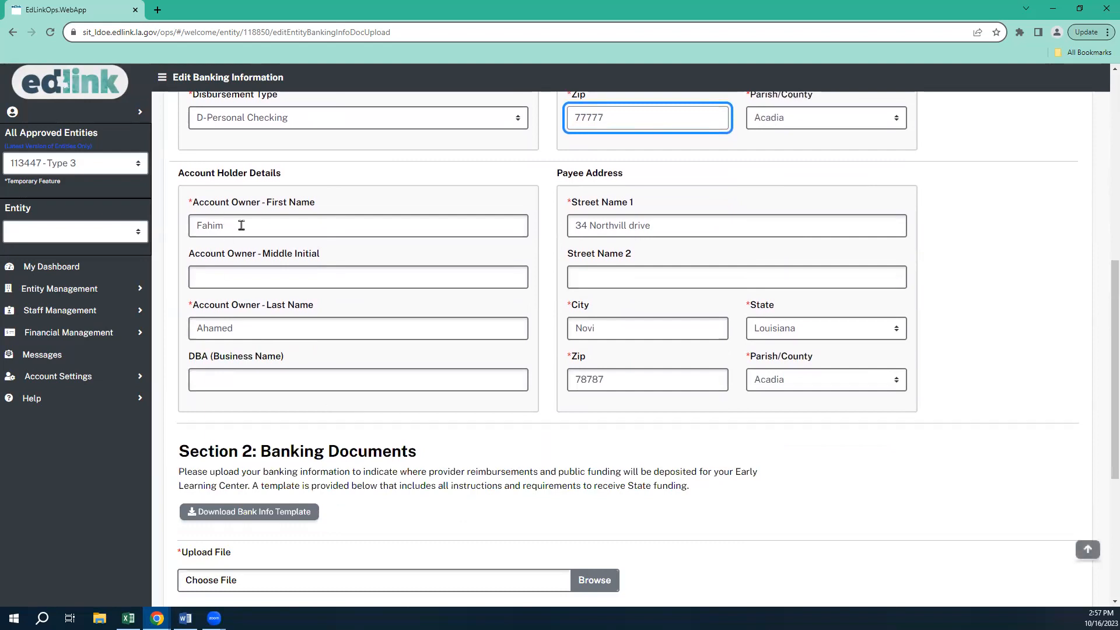
drag(241, 226, 172, 229)
text(ffffffffffffffffffffffffff)
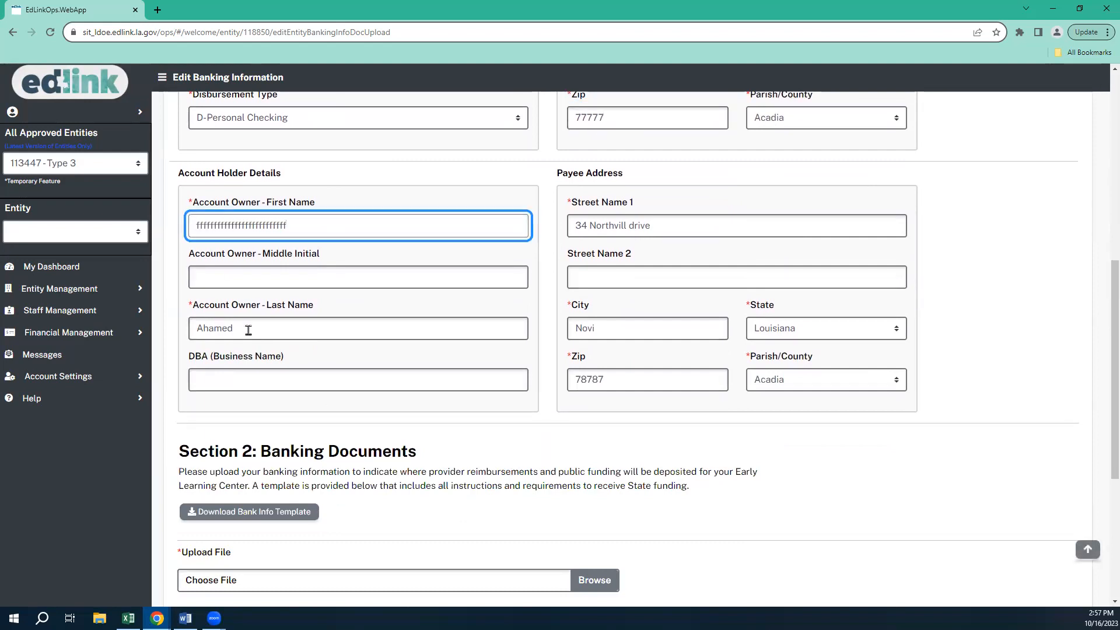
drag(259, 330, 181, 332)
text(hhhhhhhhhhhhhhhhhhhhh)
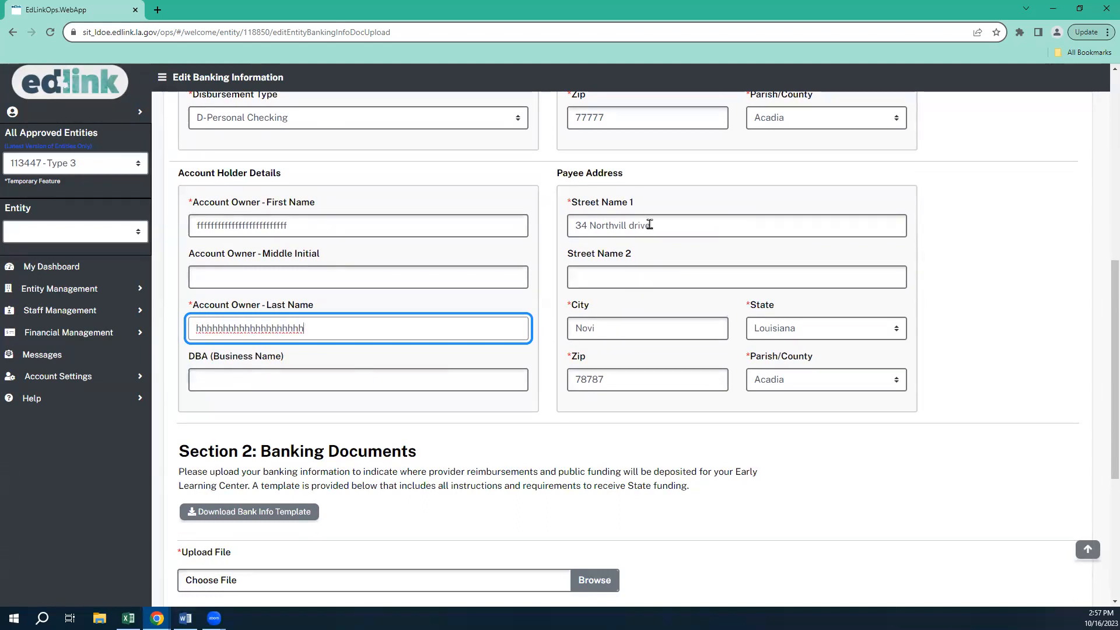
Step: Replace the street name, city and five-digit zip code in the Payee Address section with placeholder values
drag(649, 225, 561, 232)
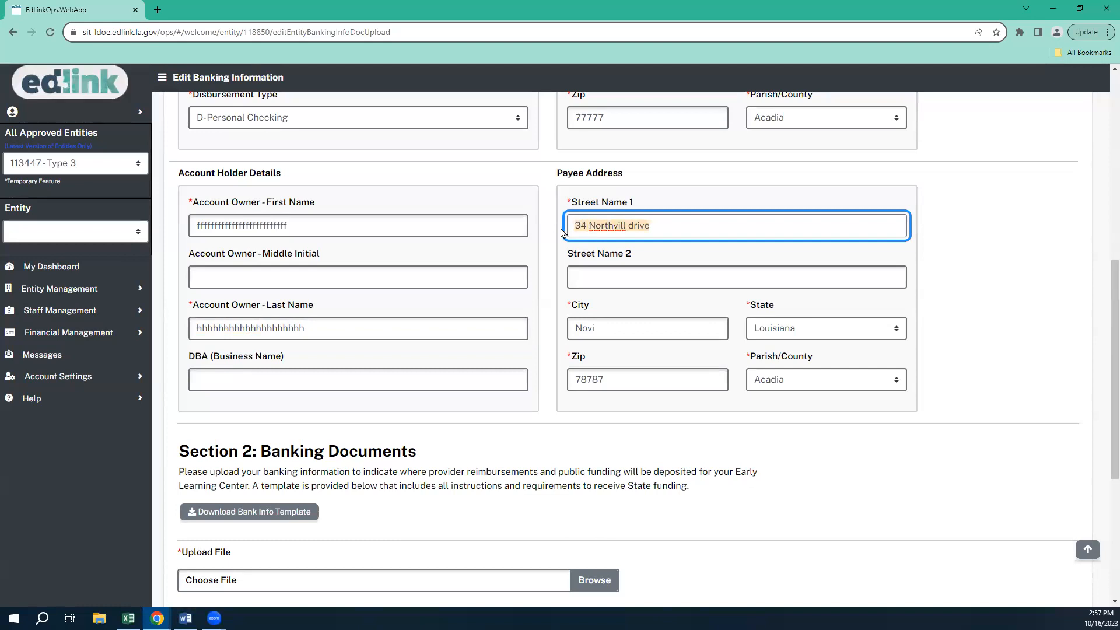
text(78 mmmmmmmmmmmmmmmmmmmmmmmmmmmm)
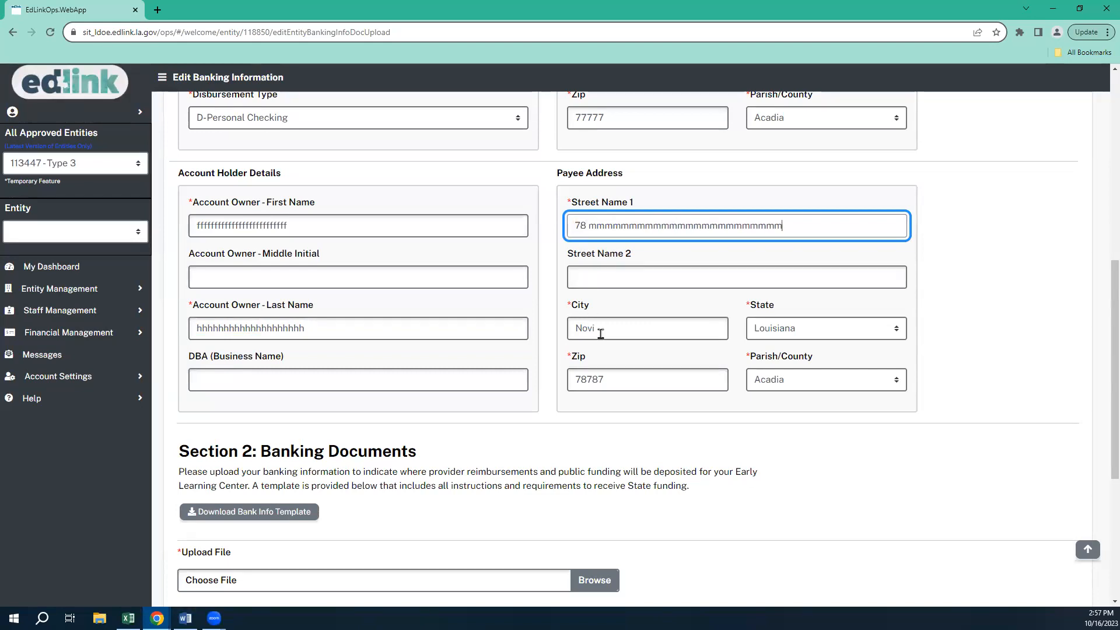
drag(600, 331, 562, 330)
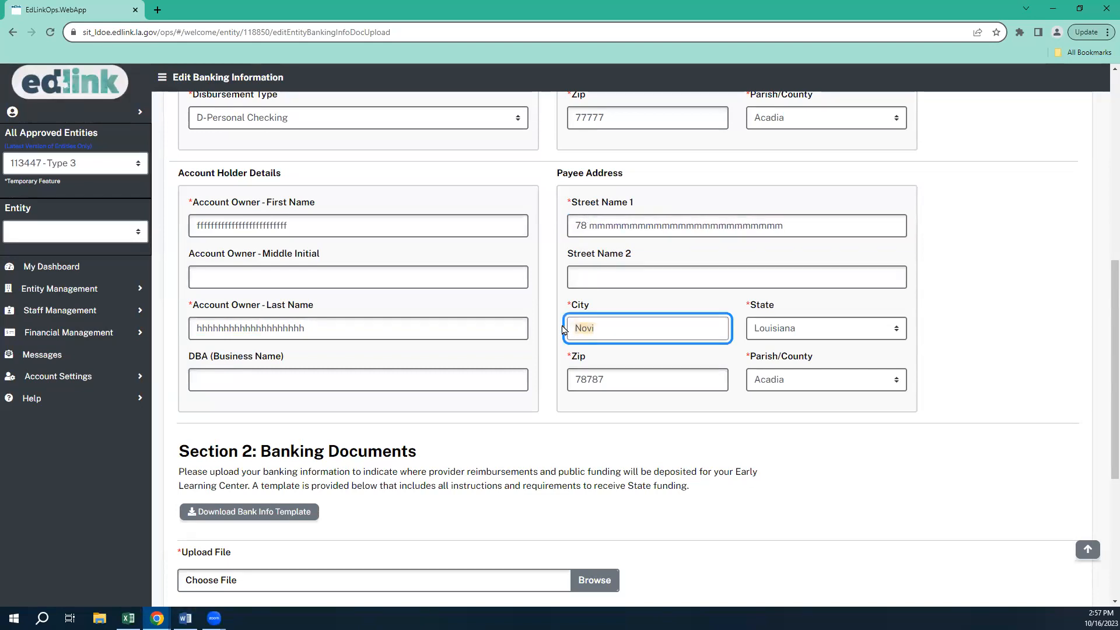
text(hhhhhhhhhh)
drag(637, 377, 557, 376)
text(7777)
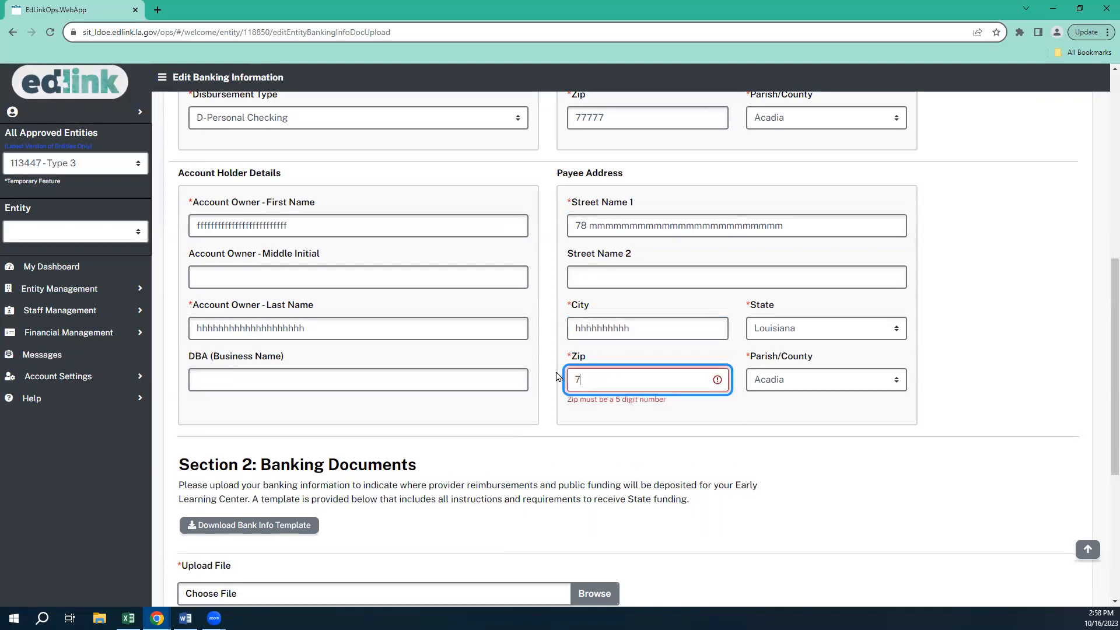
text(7)
scroll(628, 345, up, 2)
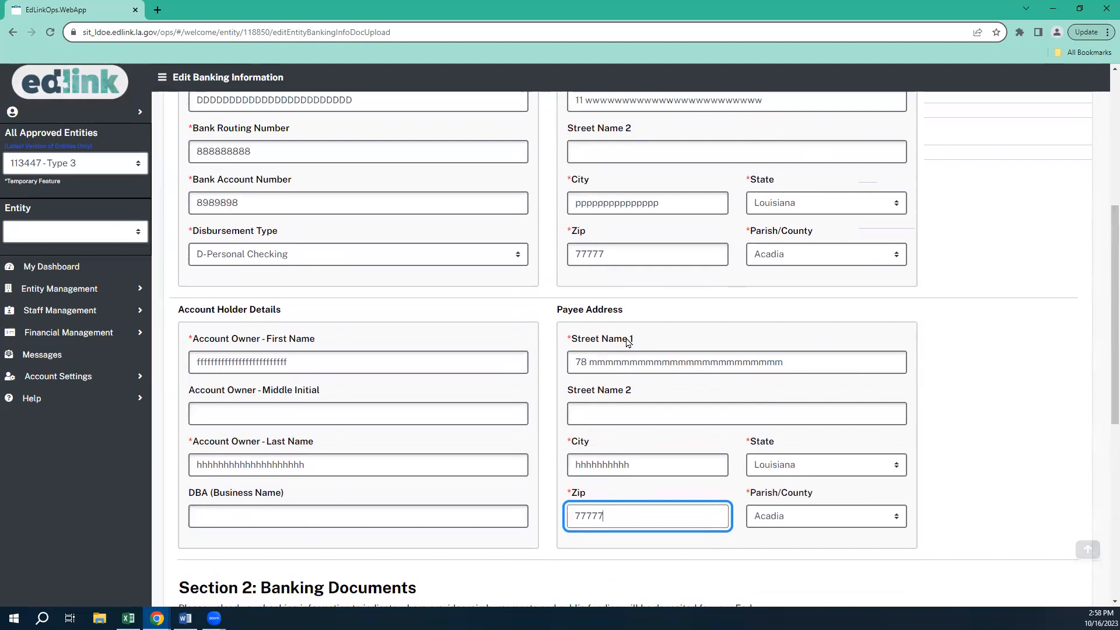
Step: Upload Frequently Asked Questions for EdlinkMaster.docx as the banking information document, and review the banking details entered above it
scroll(613, 333, down, 6)
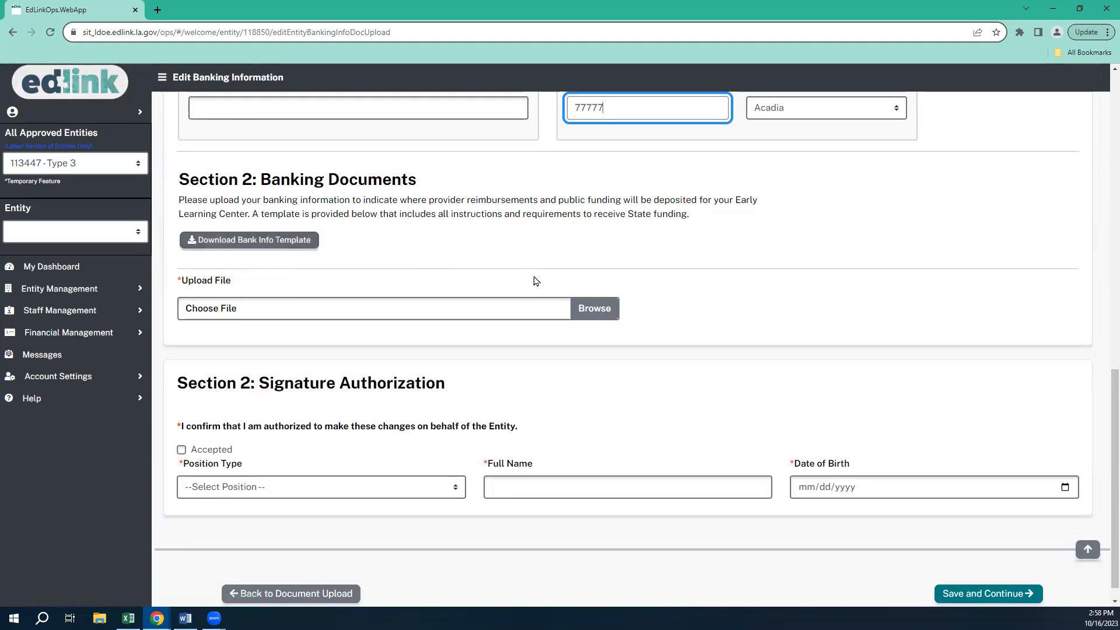
click(599, 309)
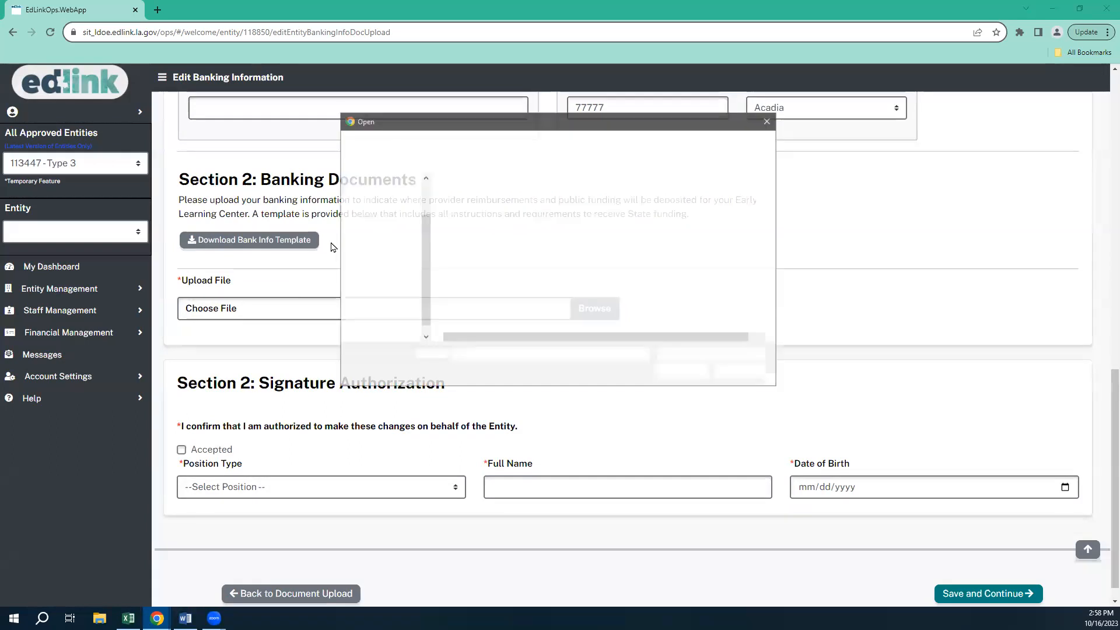
click(464, 272)
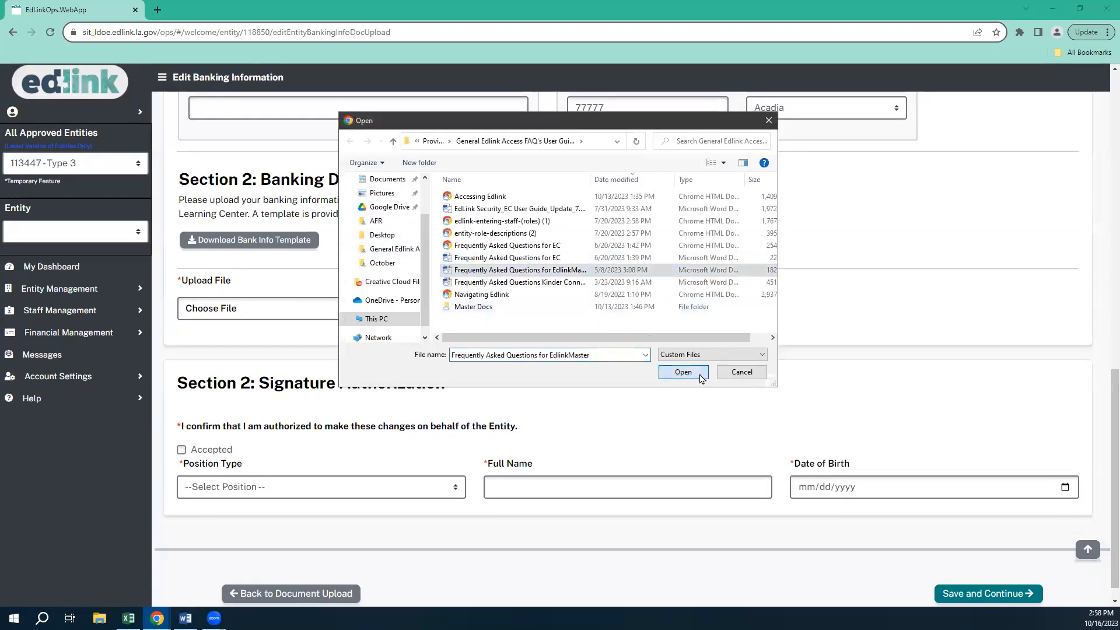
click(681, 373)
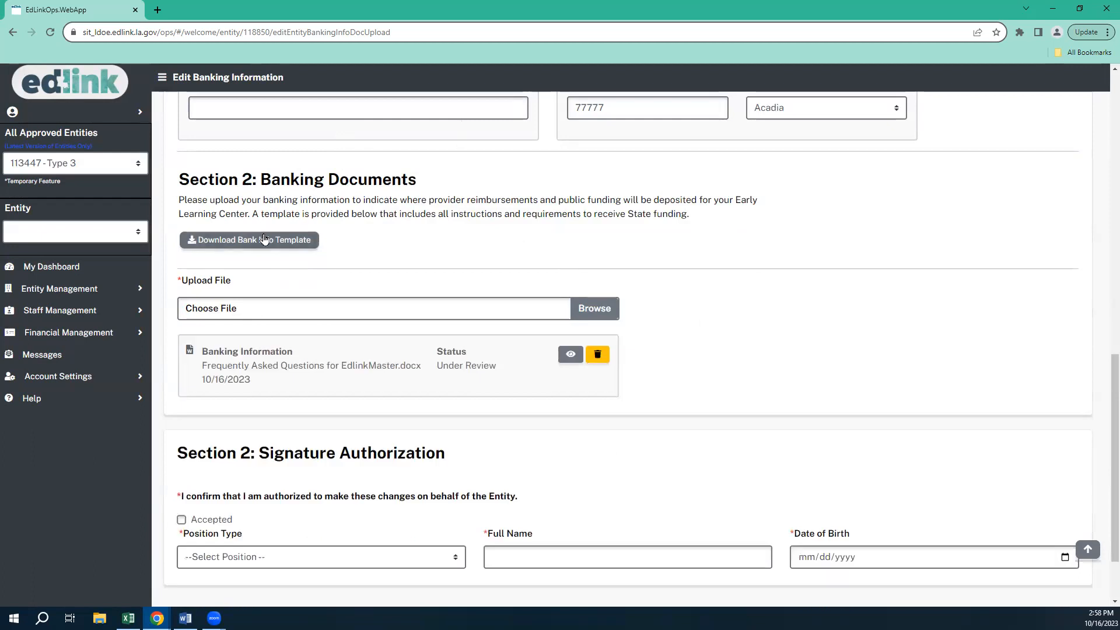
scroll(550, 270, up, 7)
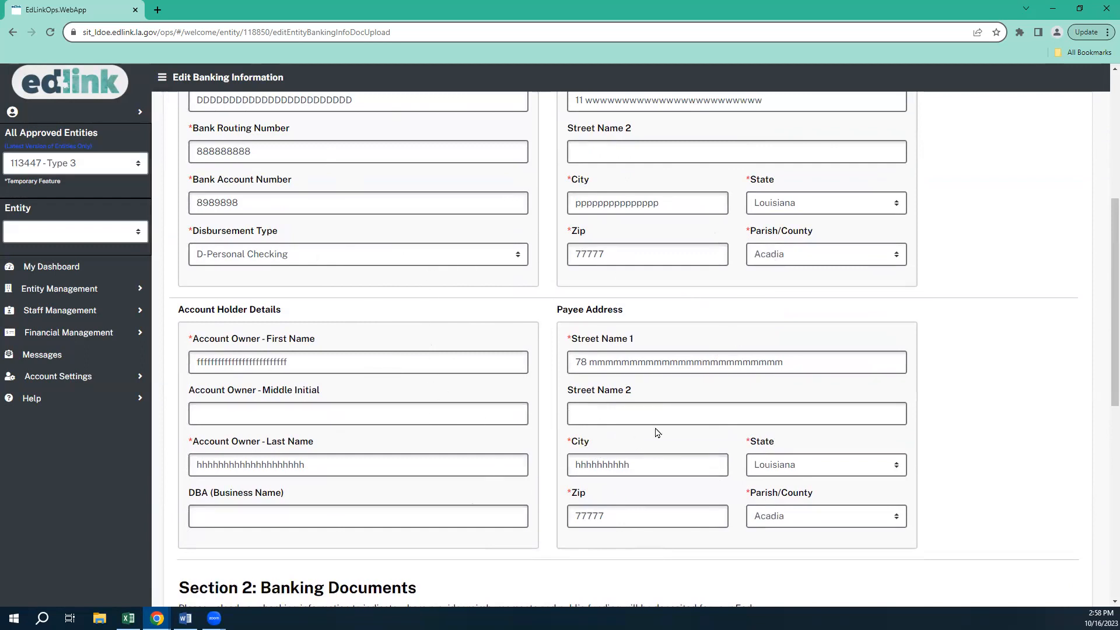
Step: Accept the signature authorization, choose Director as the position type and enter the signer's full name
scroll(657, 432, down, 8)
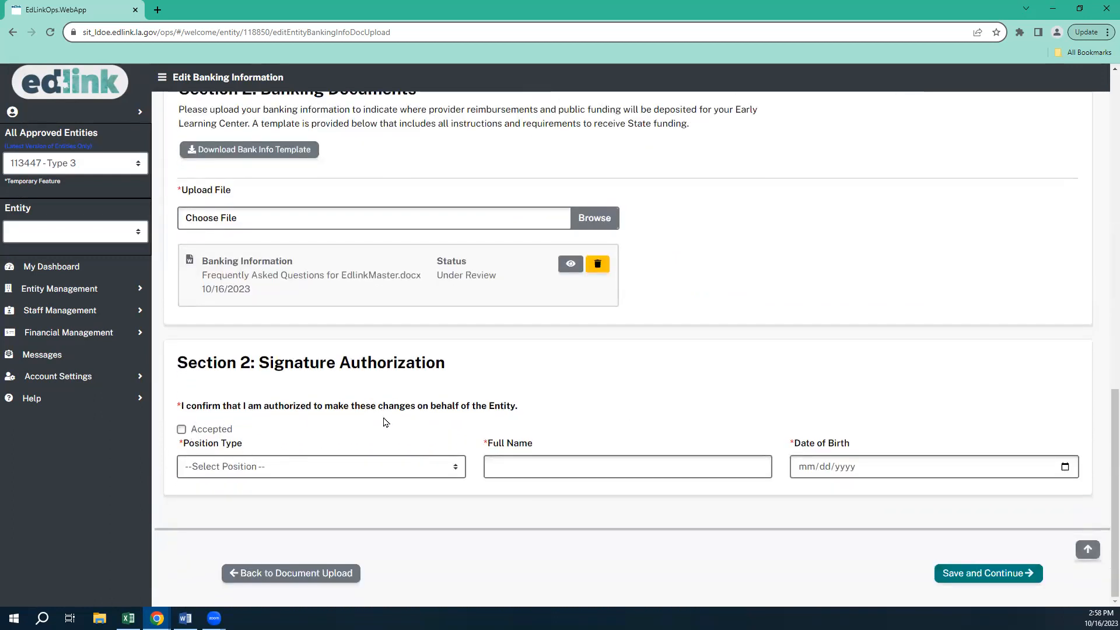
click(181, 430)
click(311, 470)
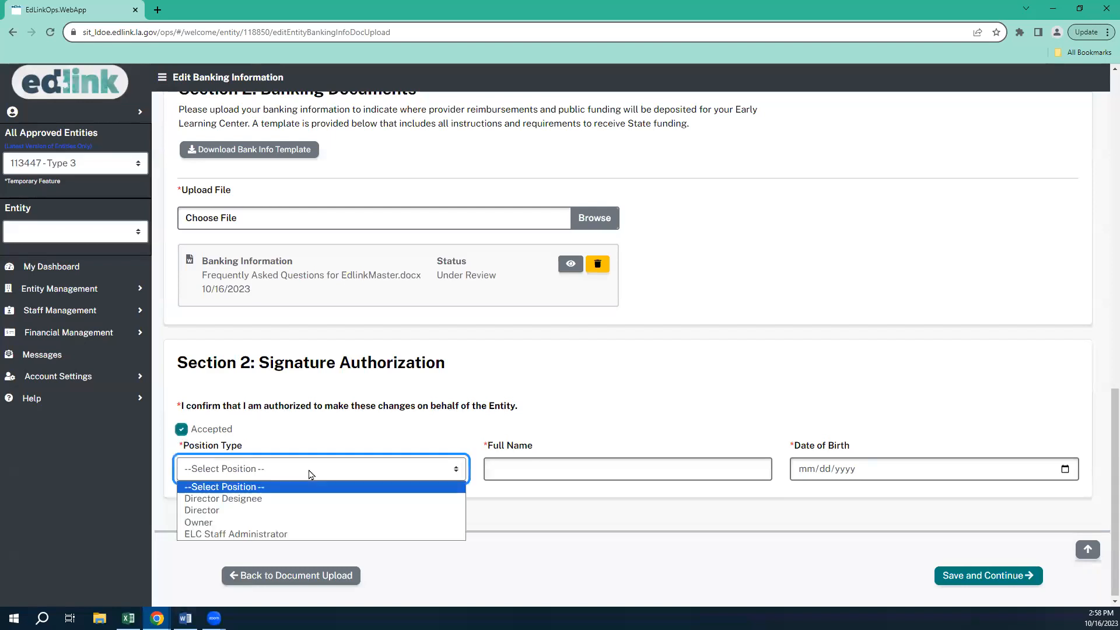
click(278, 511)
click(572, 469)
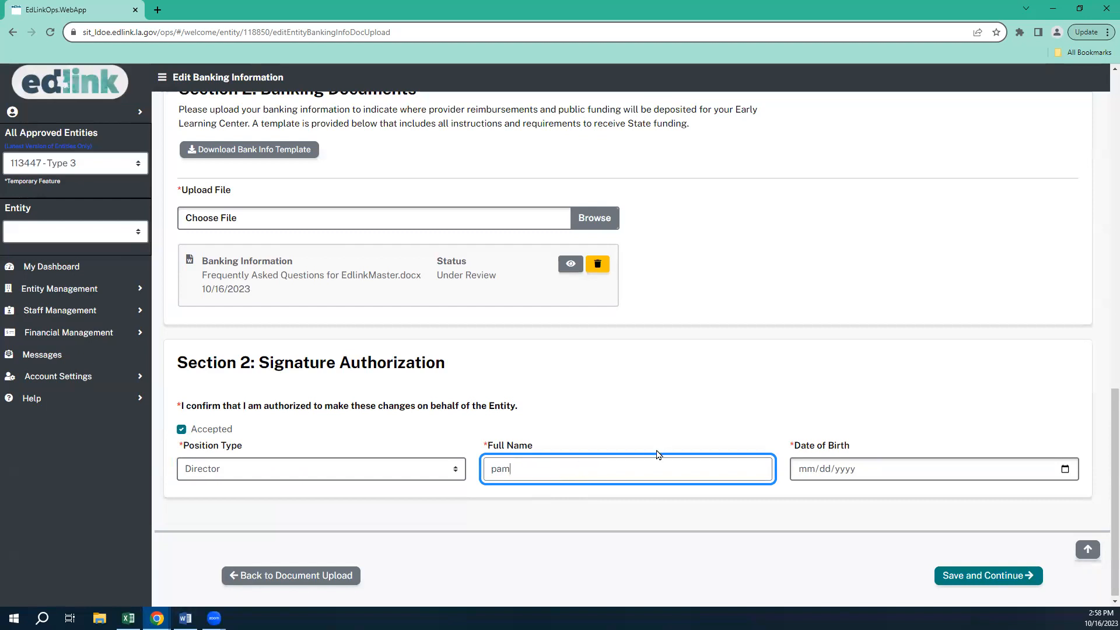
text(pam m)
Step: Enter the signer's date of birth with a valid adult birth year, and save to continue to the change summary
click(1064, 469)
click(854, 378)
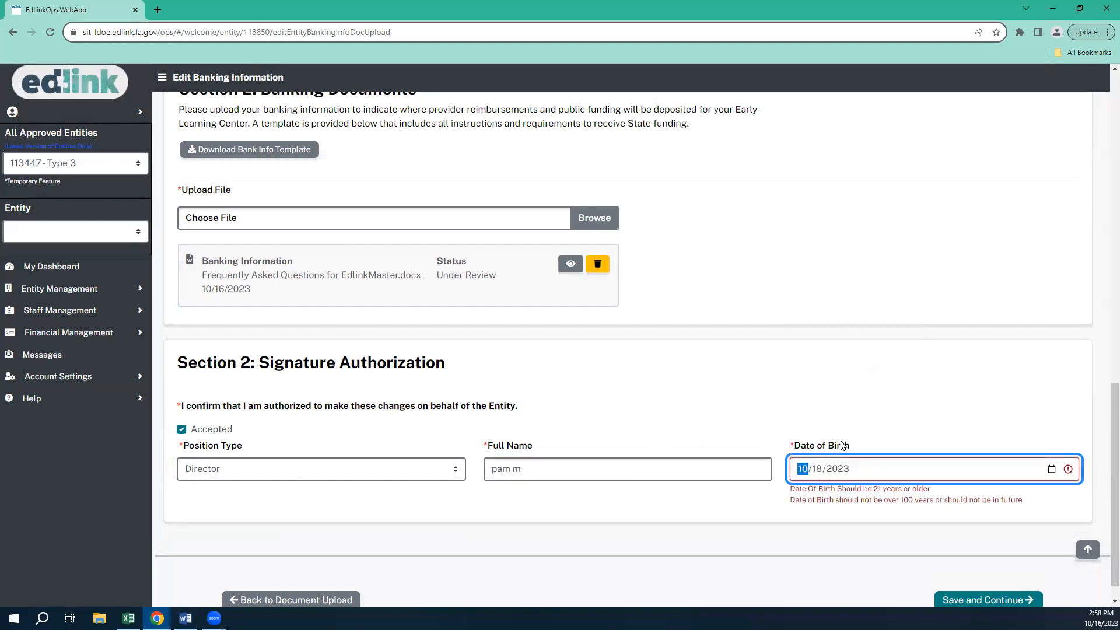
click(837, 470)
text(19)
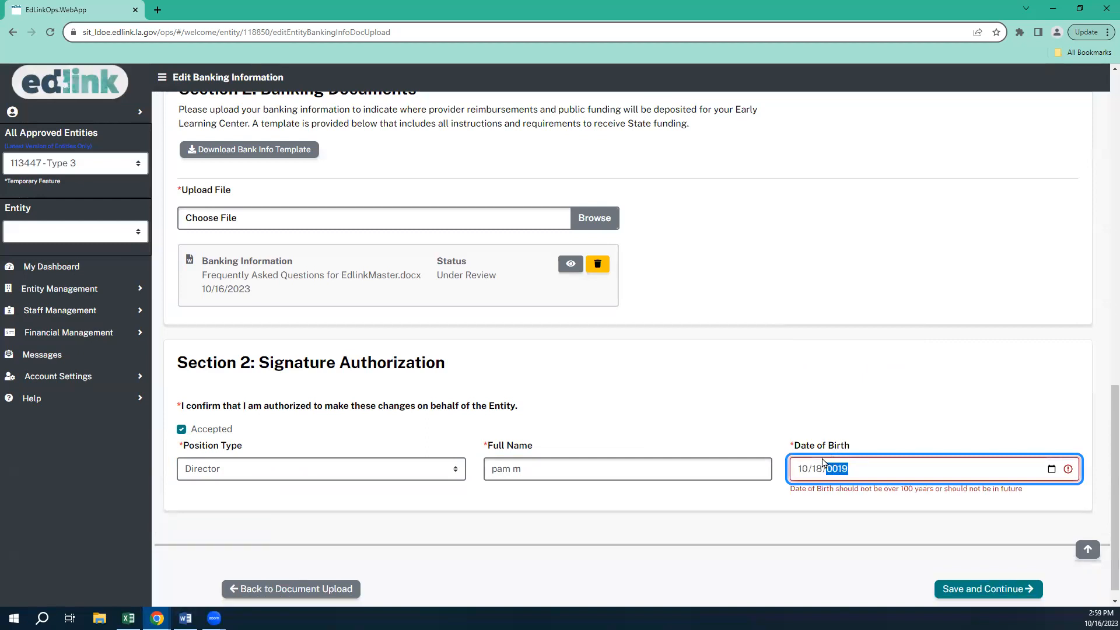
text(80)
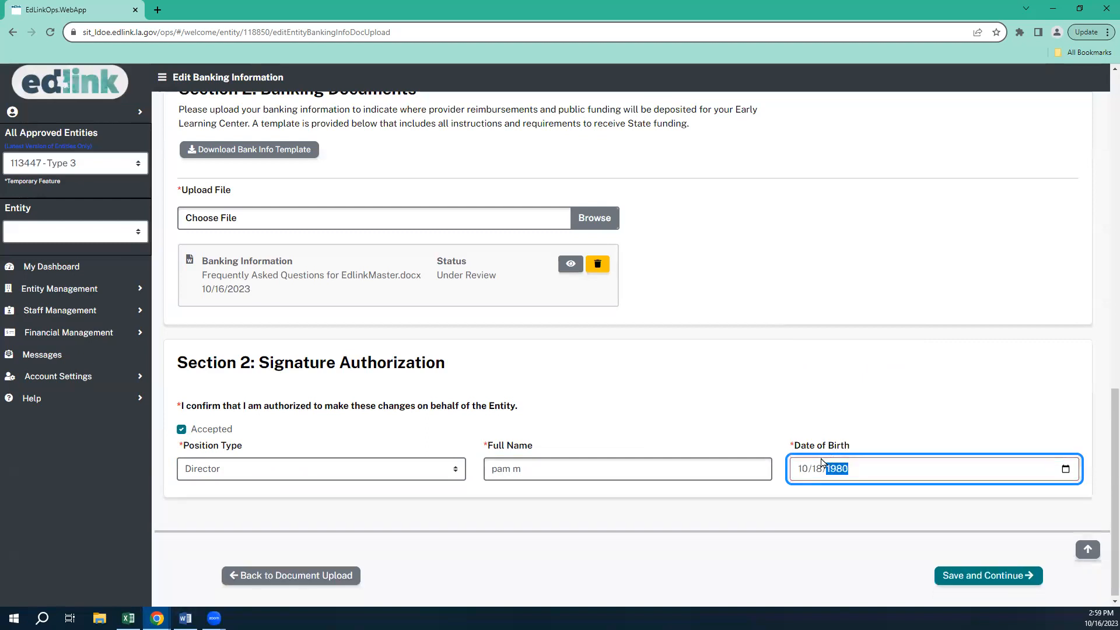
click(957, 577)
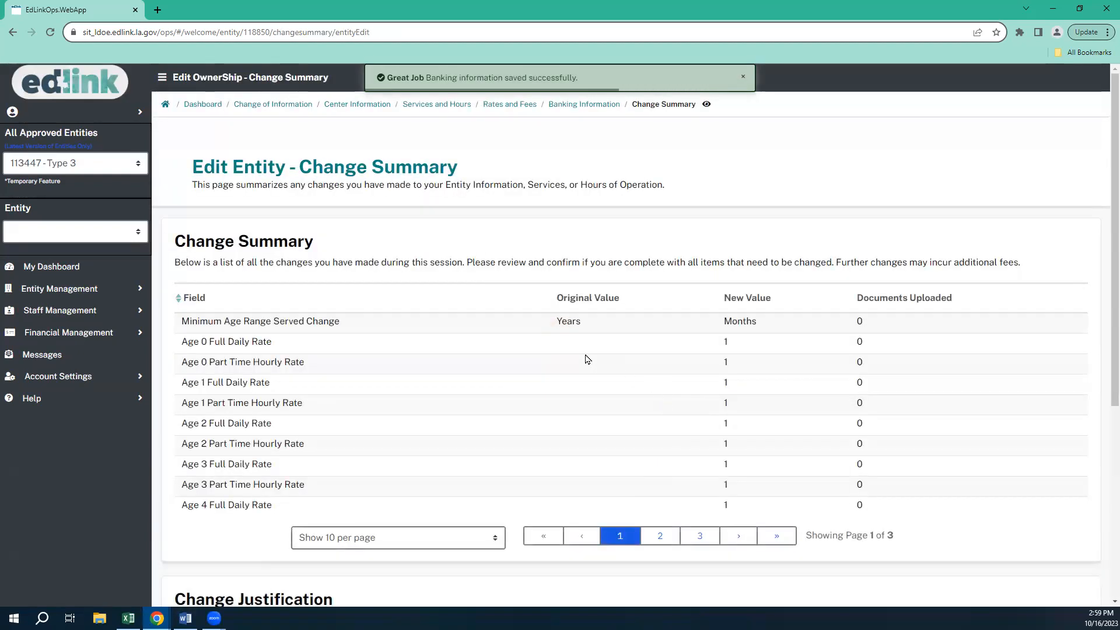
Step: Review the listed changes on all three pages of the Change Summary
scroll(1104, 249, down, 1)
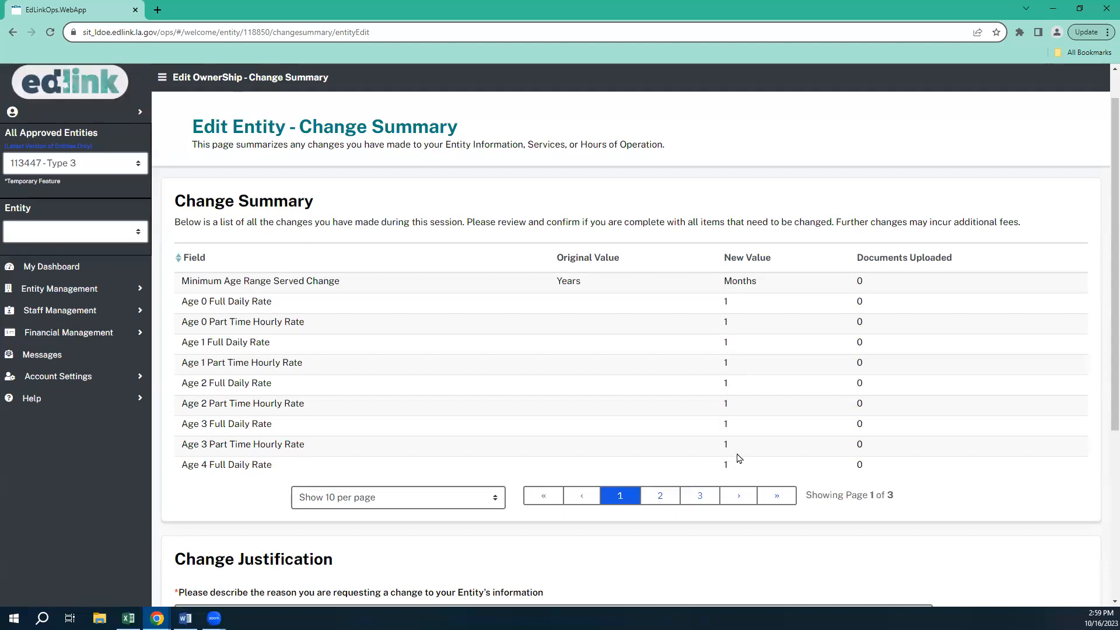
click(667, 499)
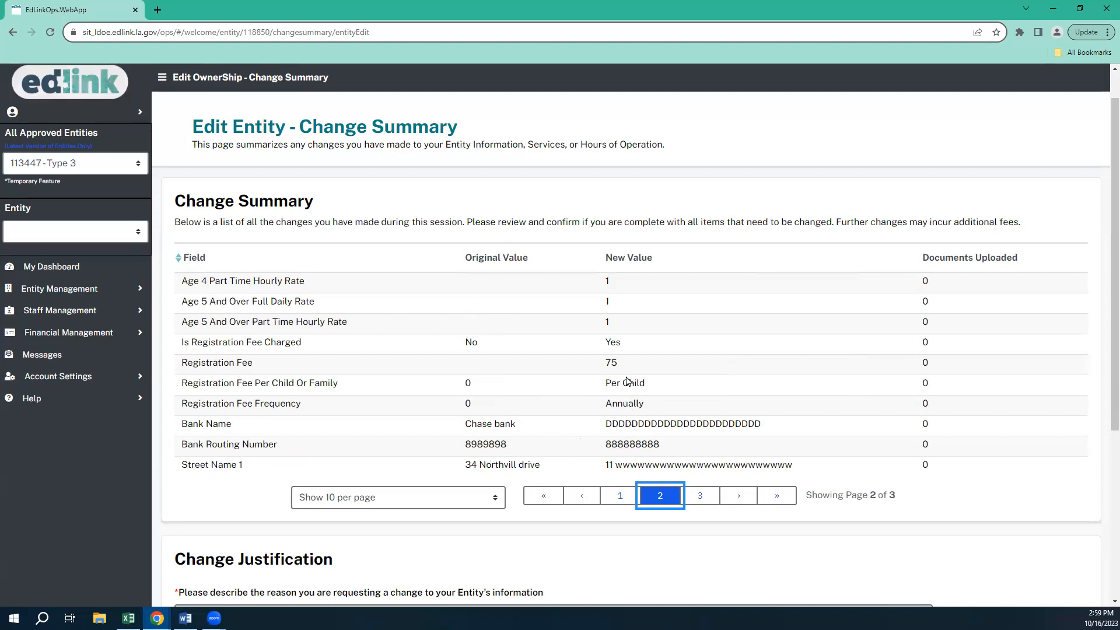
click(700, 497)
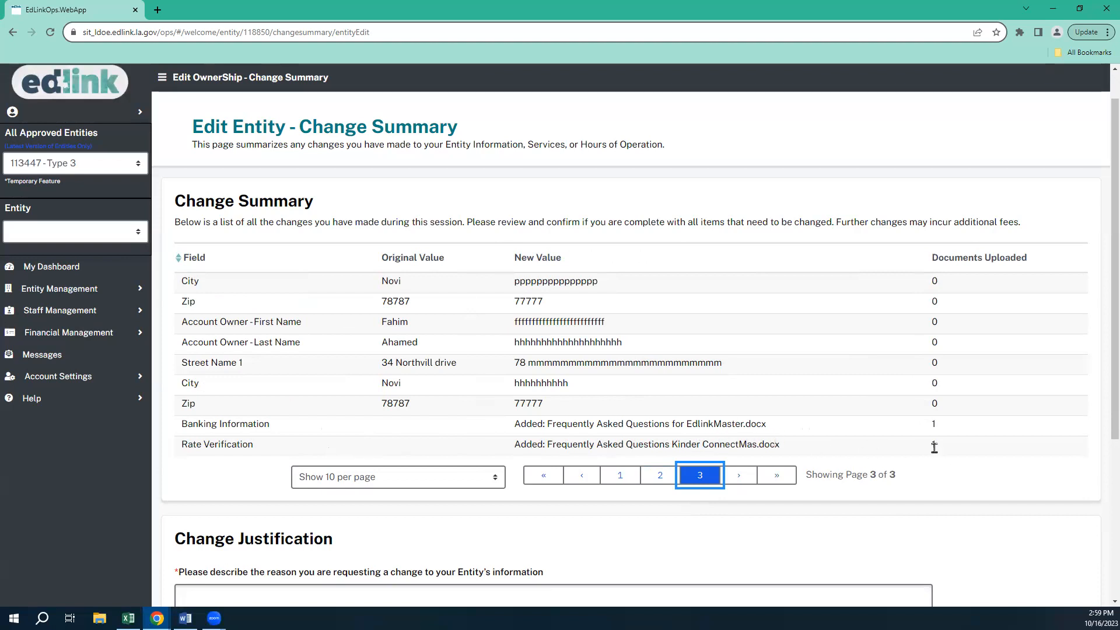
Step: Enter "New banking information." as the change justification and accept the confirmation that all changes are complete
scroll(263, 397, down, 4)
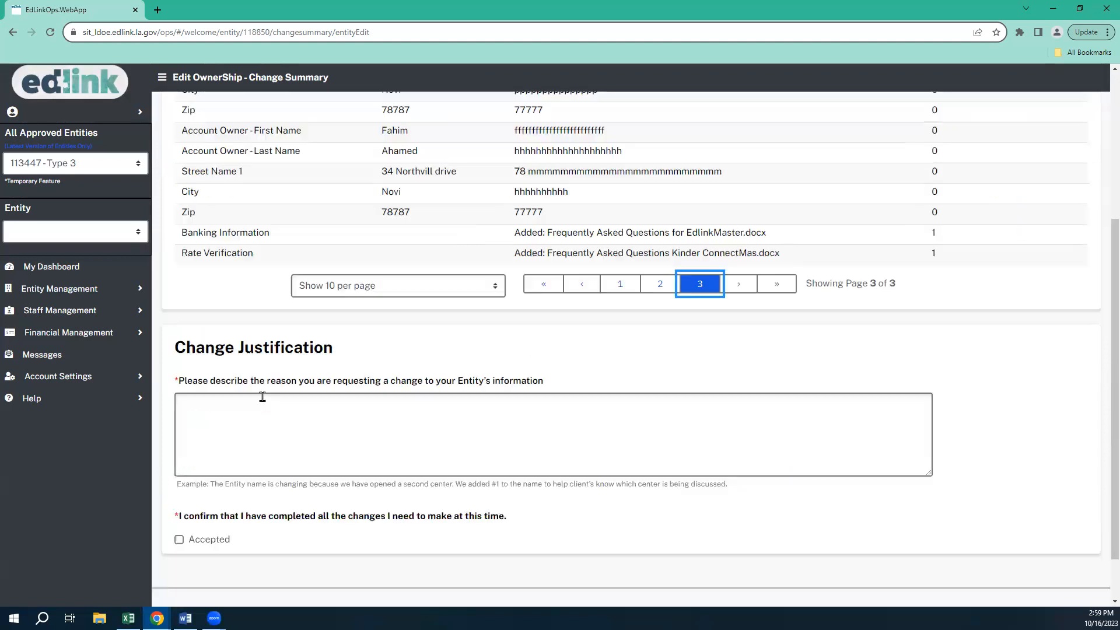
click(264, 368)
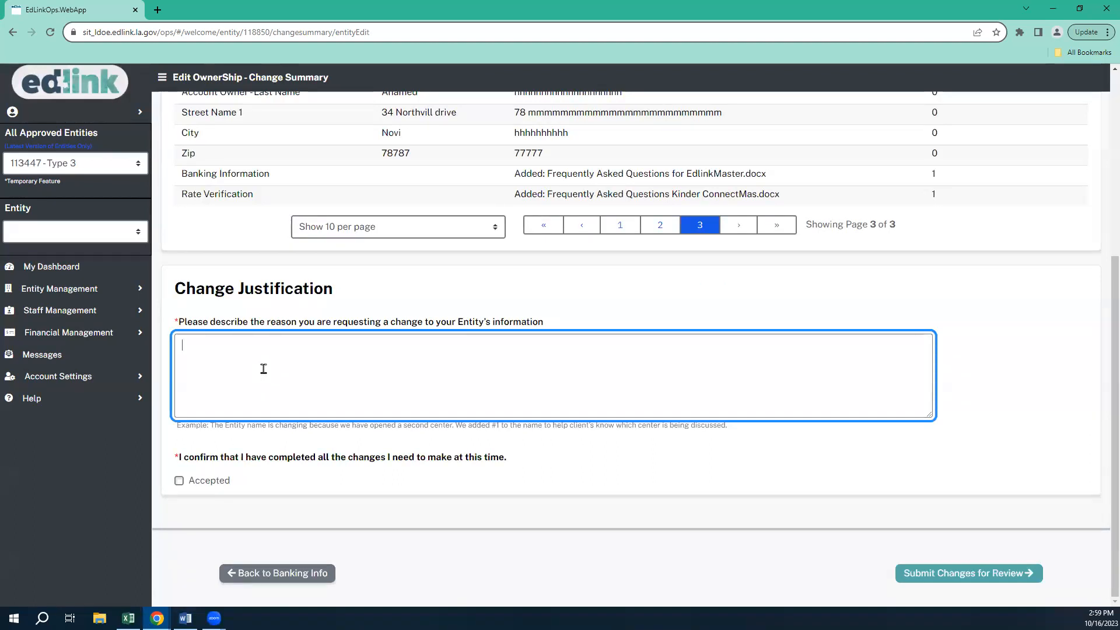
text(New banking information.)
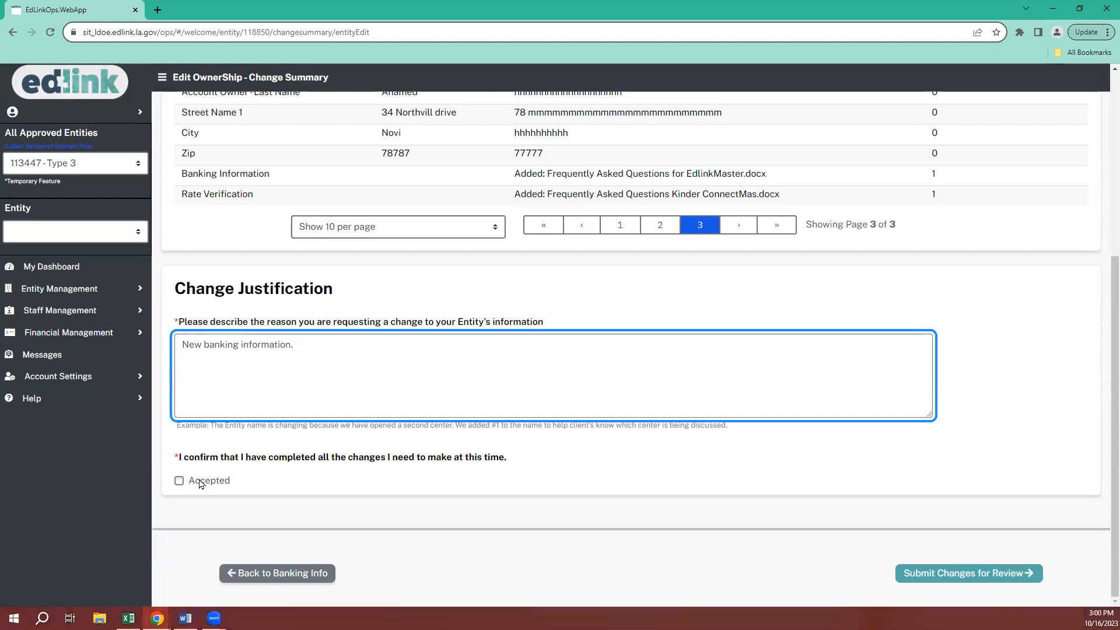
click(180, 481)
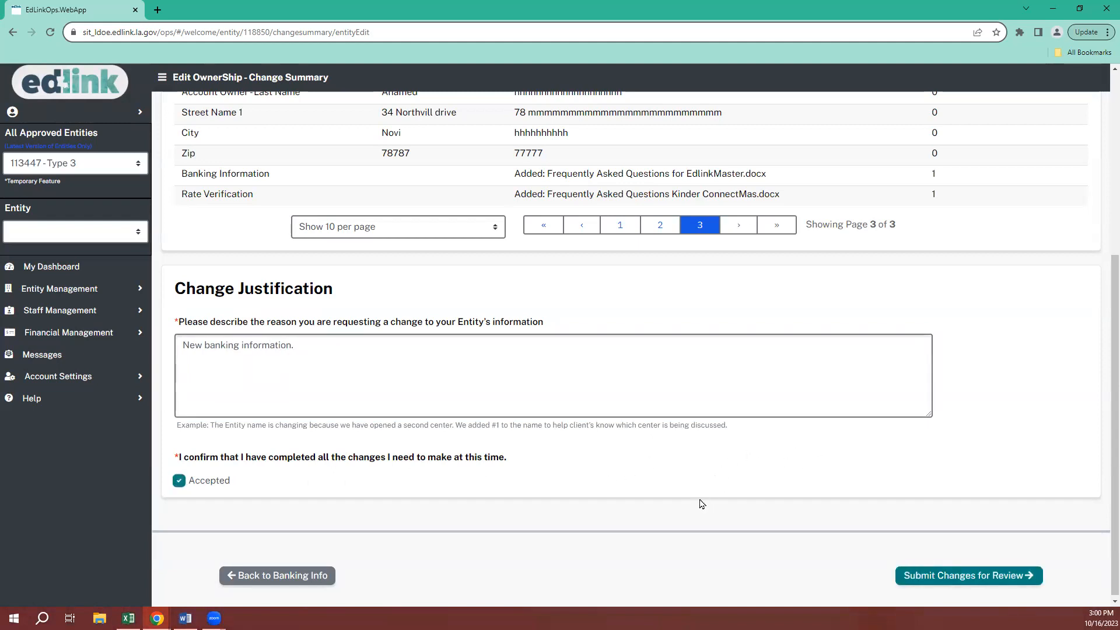
Step: Recheck the change summary and submit the changes for review, checking the application's entry on the entity dashboard
scroll(700, 501, up, 3)
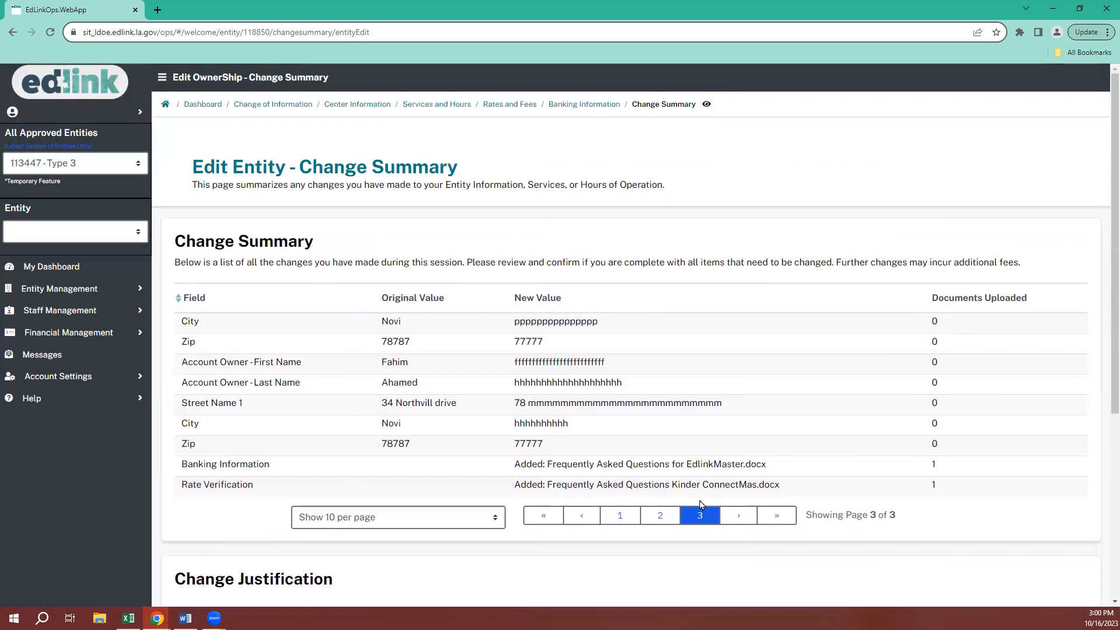
scroll(700, 504, down, 3)
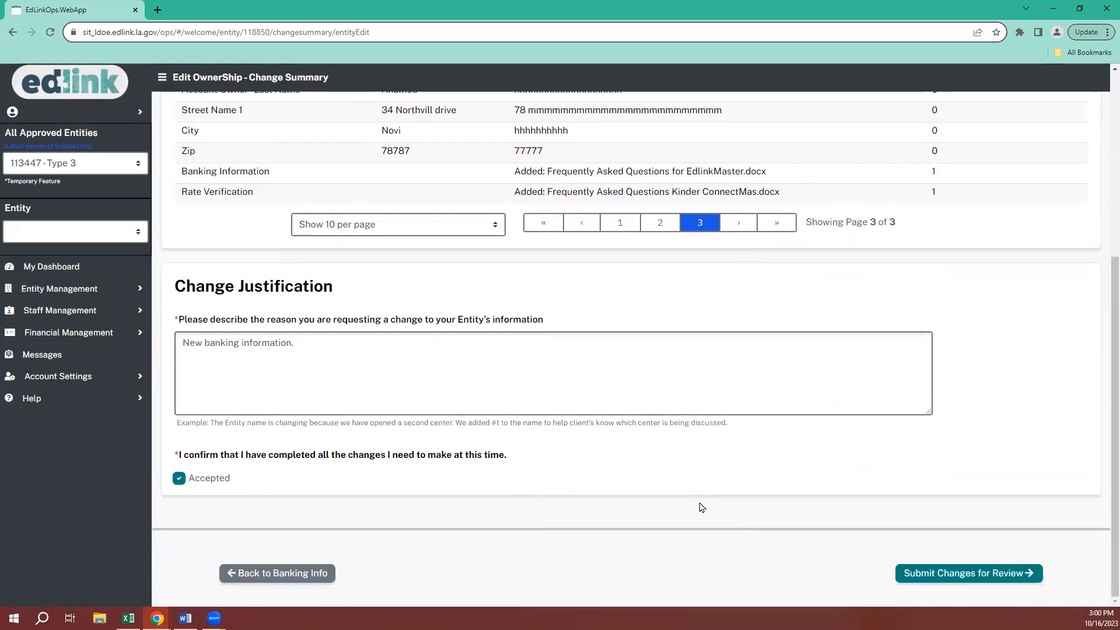
scroll(700, 502, up, 2)
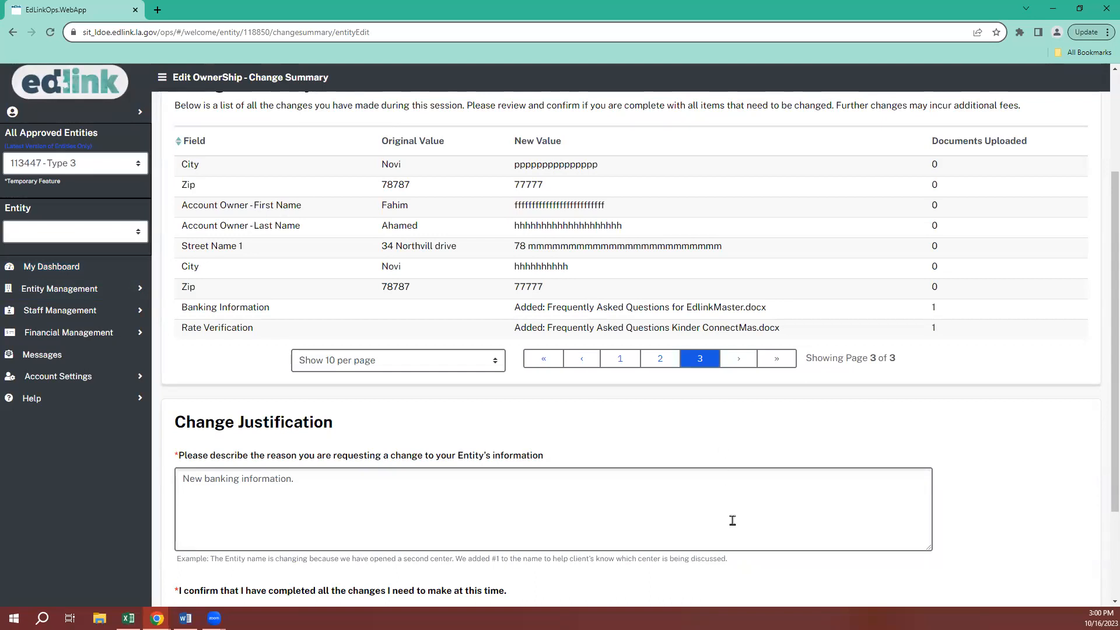
scroll(865, 513, down, 3)
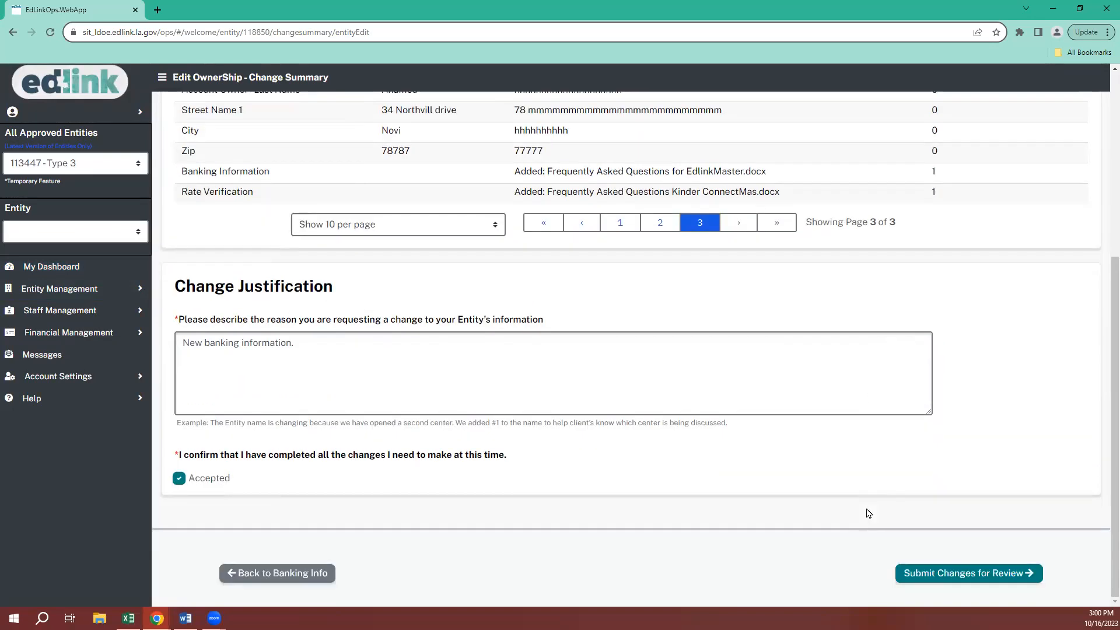
click(931, 572)
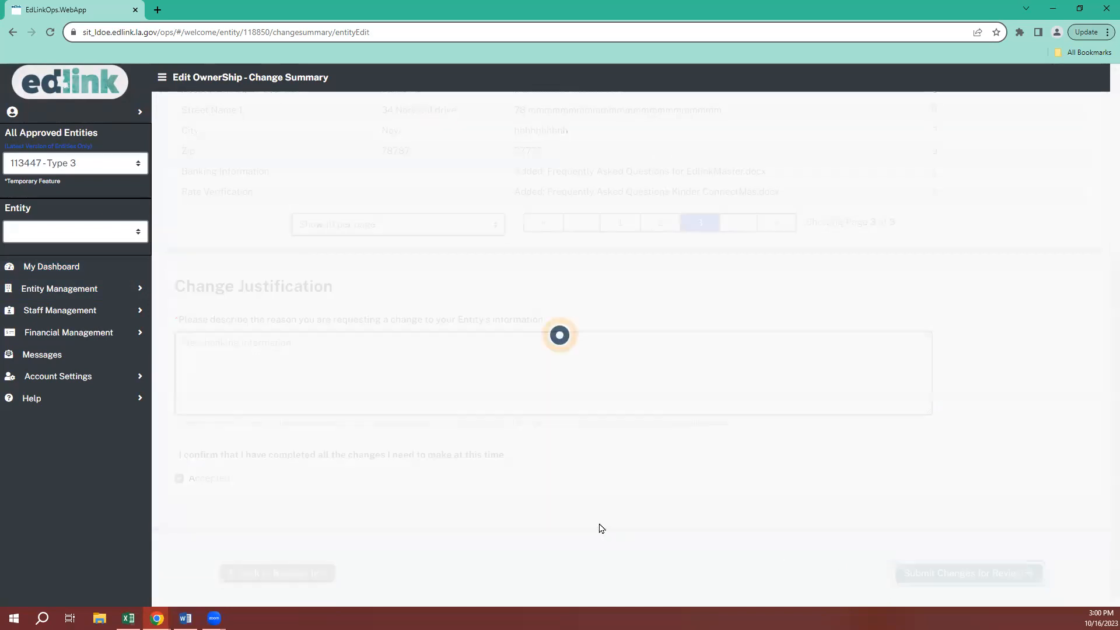
scroll(582, 458, down, 3)
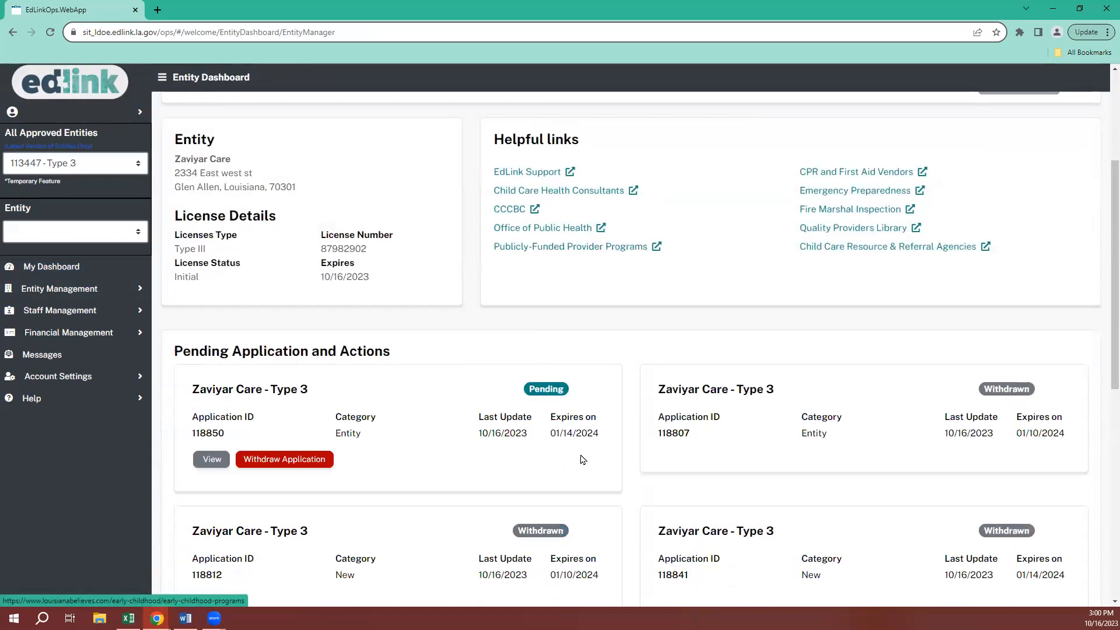
scroll(583, 459, down, 1)
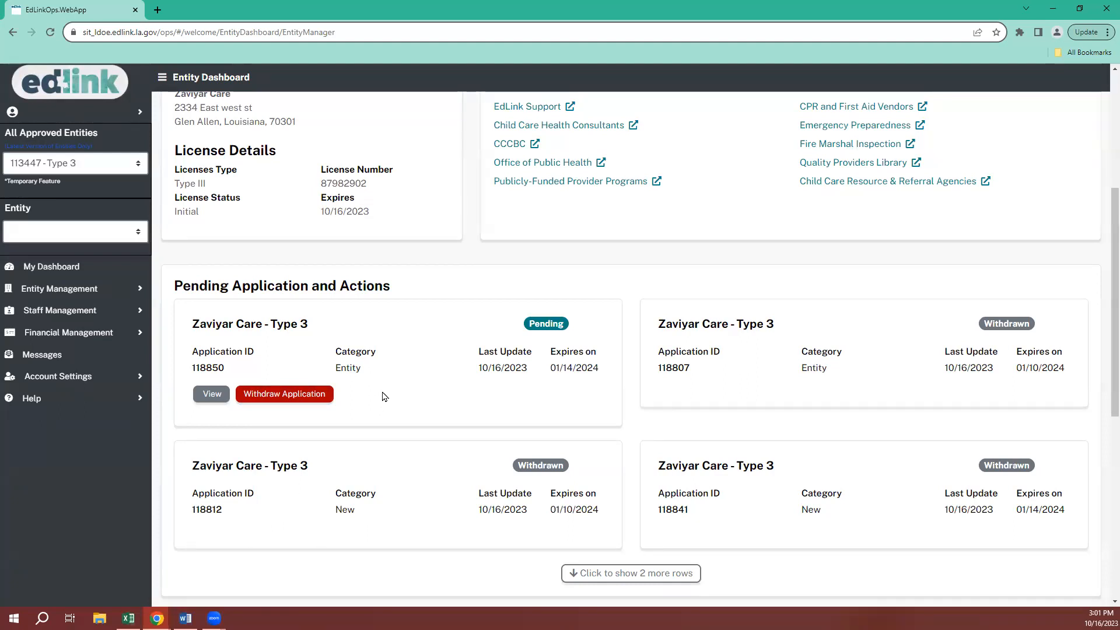
scroll(385, 397, up, 5)
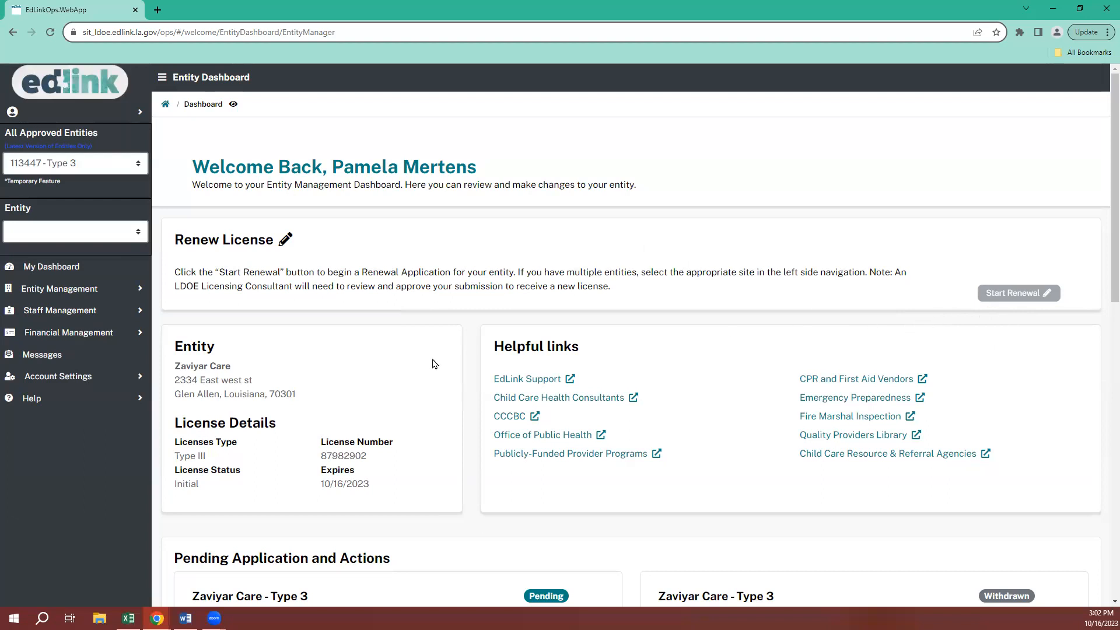
Step: Review the license update, location and license type change sections of the License Summary, and the Change of Ownership section in Owner Management
scroll(424, 372, down, 5)
scroll(423, 374, down, 3)
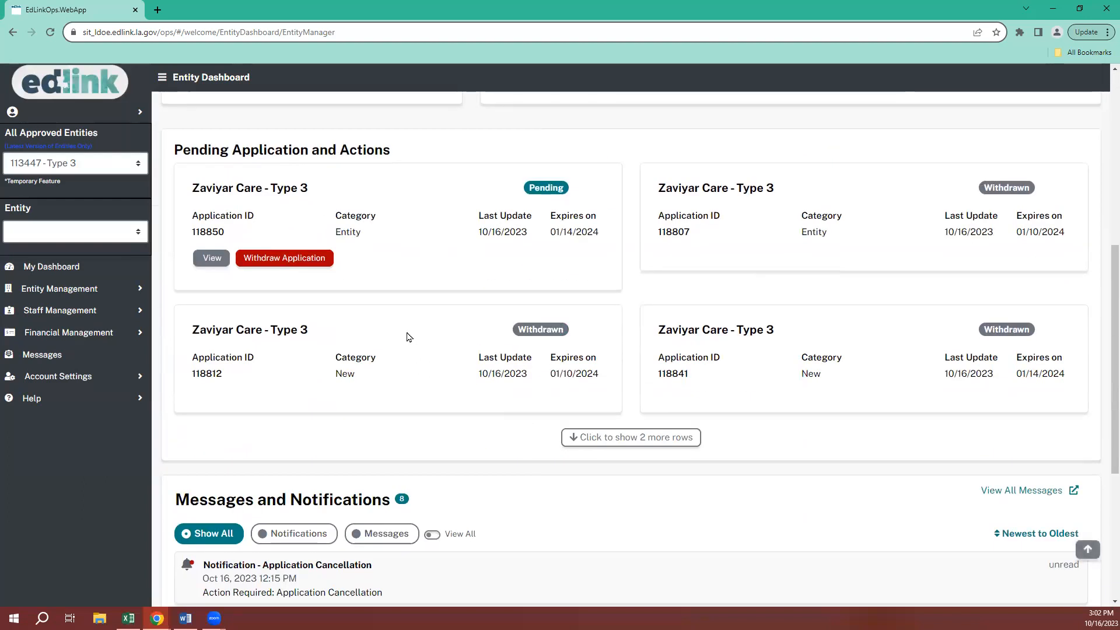
click(138, 295)
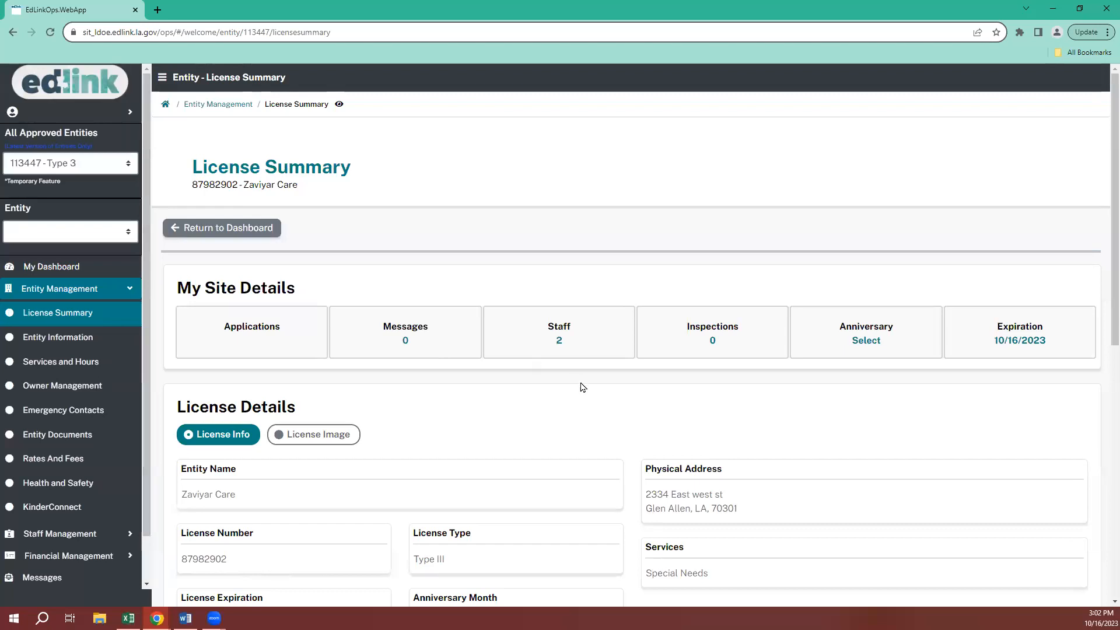
scroll(583, 394, down, 8)
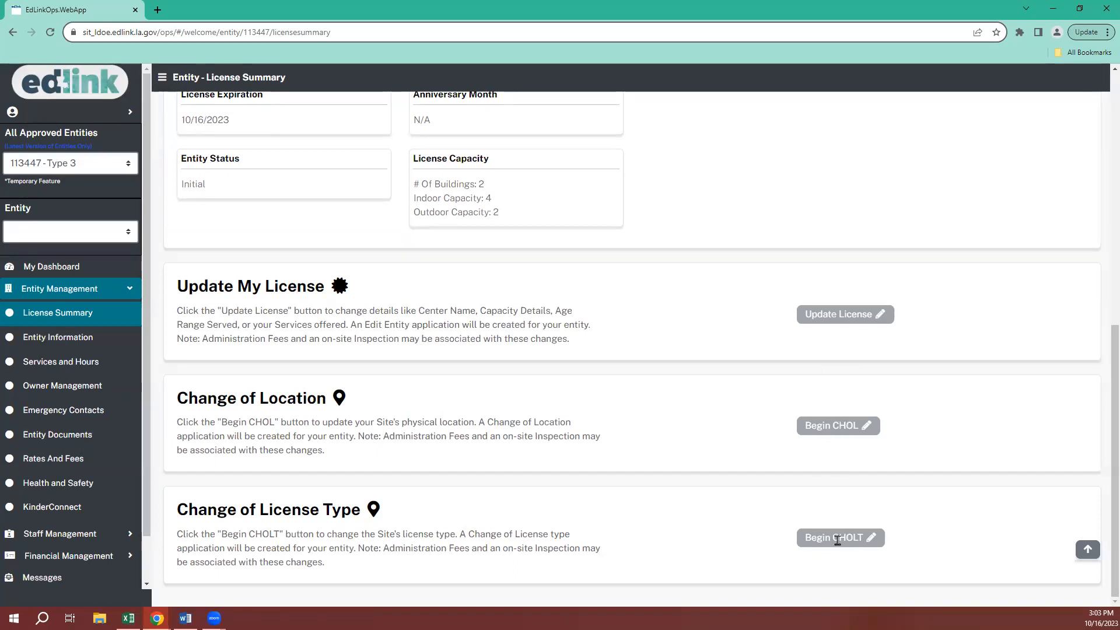
click(84, 388)
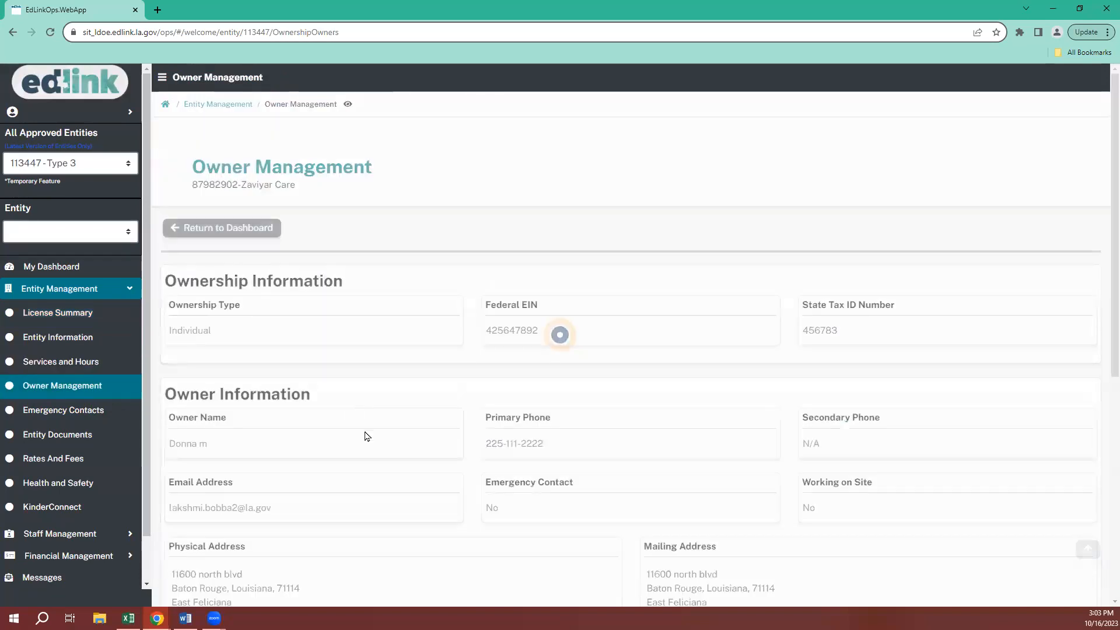
scroll(499, 430, down, 7)
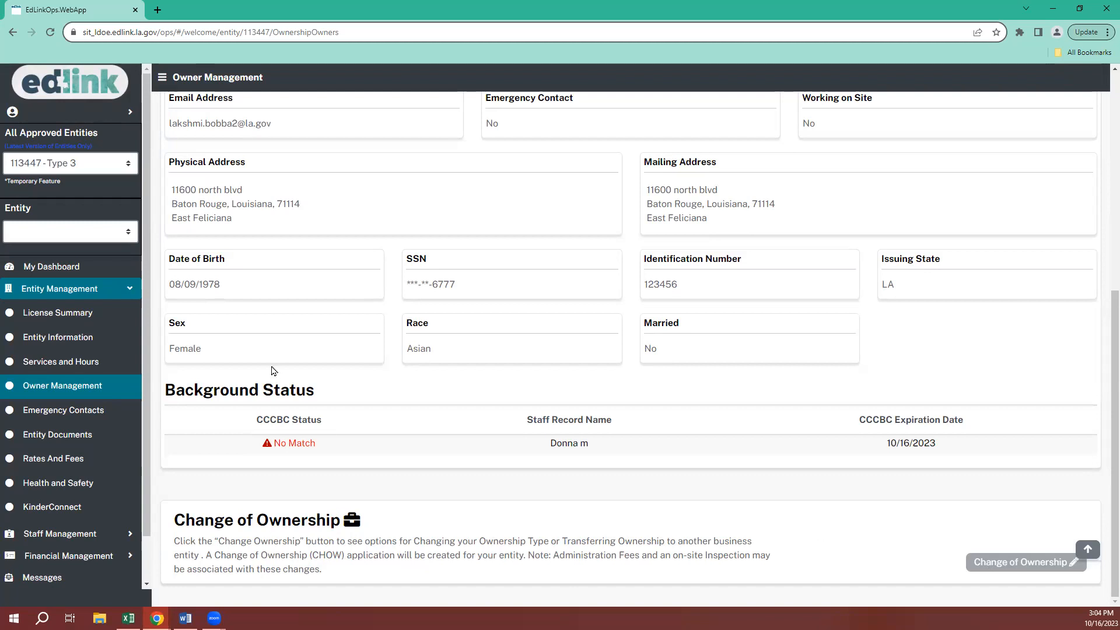
Step: Return to the entity dashboard and review its pending applications and the start of its messages and notifications
click(100, 271)
scroll(486, 437, down, 3)
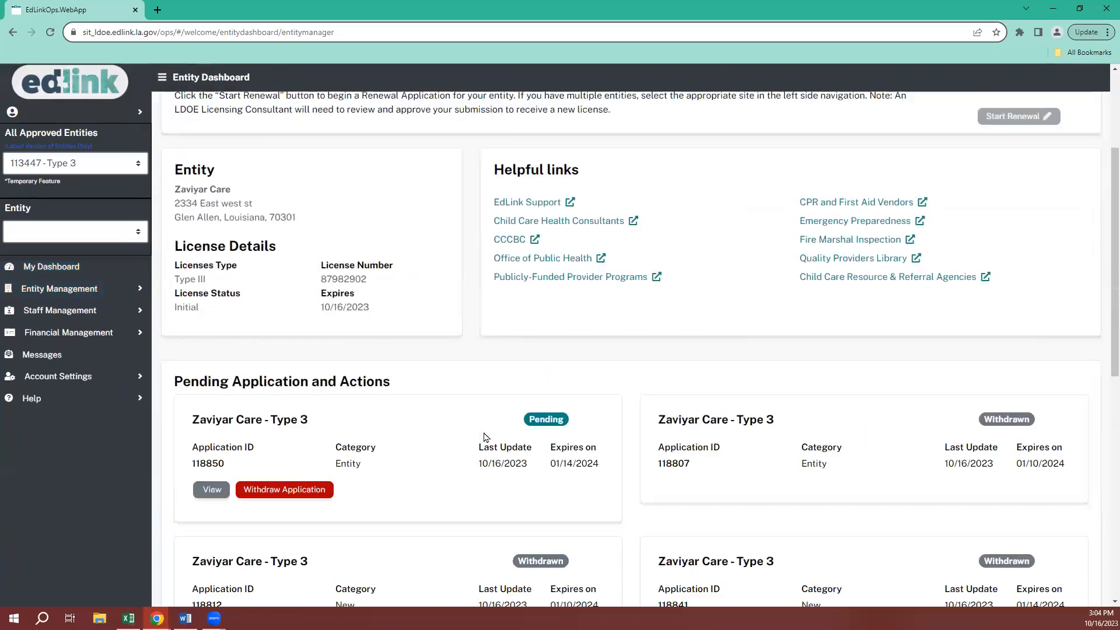
scroll(486, 437, down, 4)
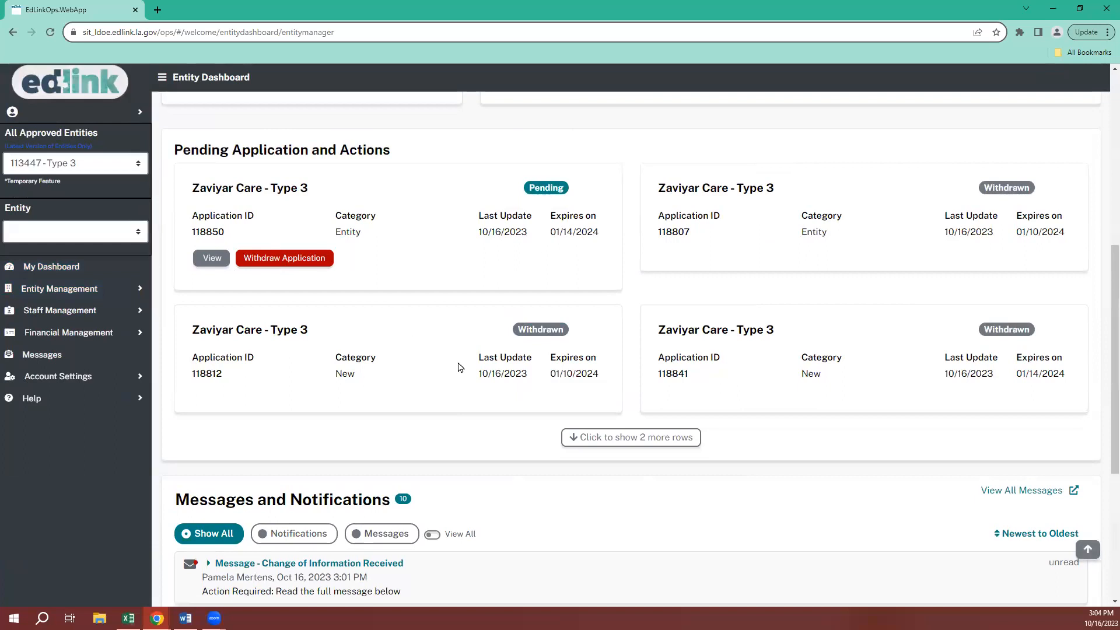
scroll(467, 394, up, 7)
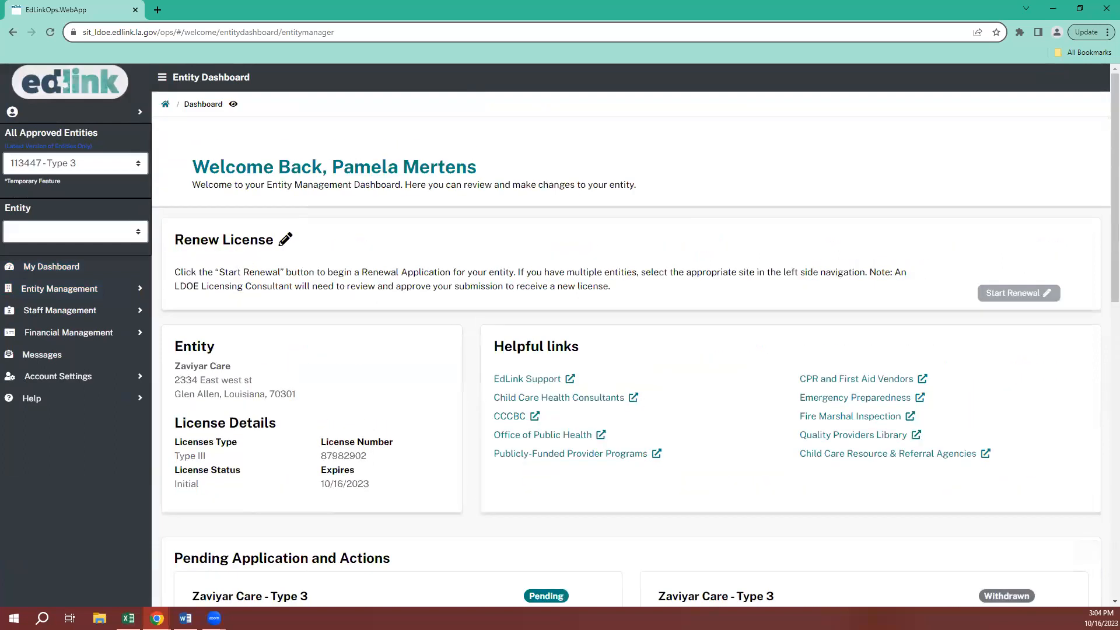